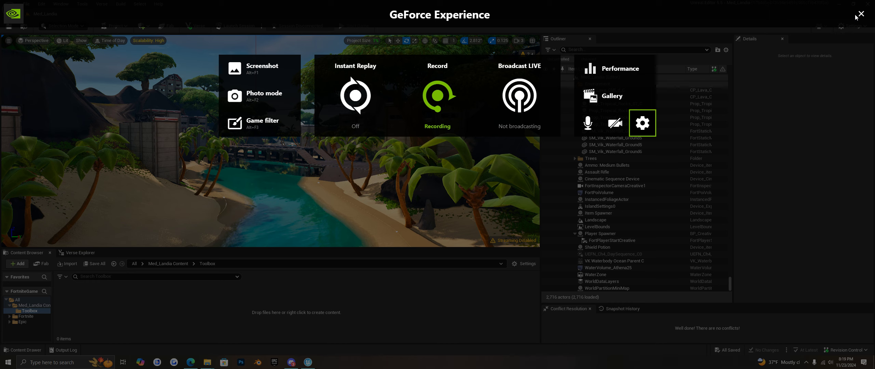
Dismiss the GeForce overlay and fly the viewport down from the hillside to the beach cove.
left_click(861, 14)
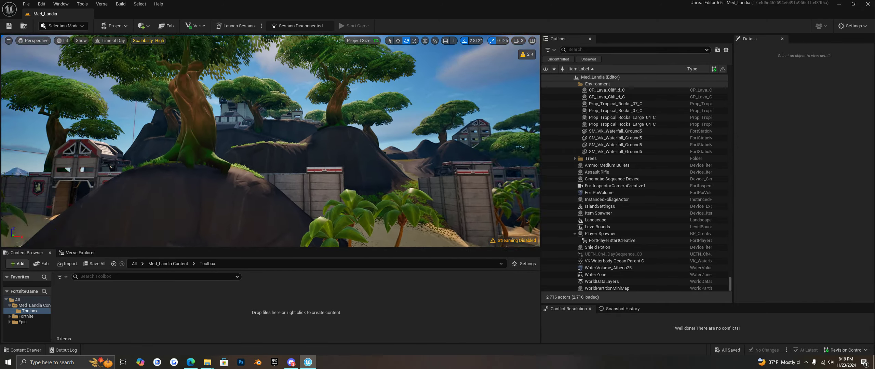
right_click_drag(270, 141, 270, 140)
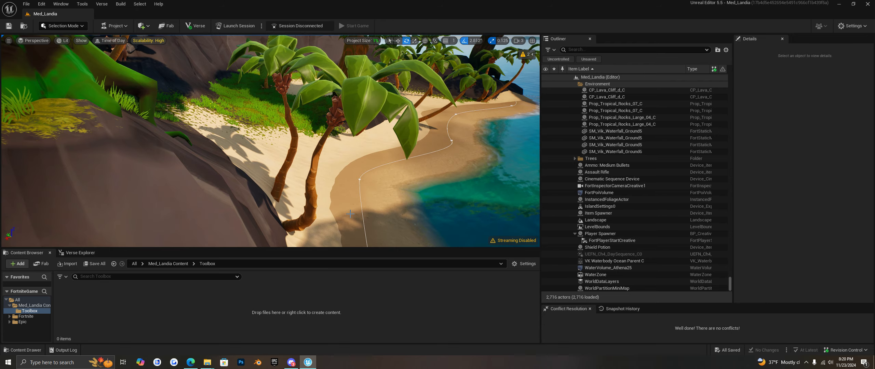
right_click_drag(351, 214, 356, 249)
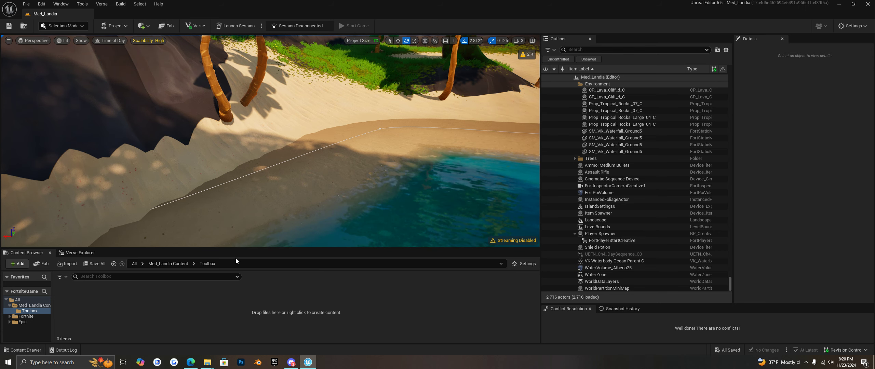
Import the toolbox FBX into the Toolbox folder with Import All, adding mesh, material and textures.
left_click_drag(235, 259, 257, 313)
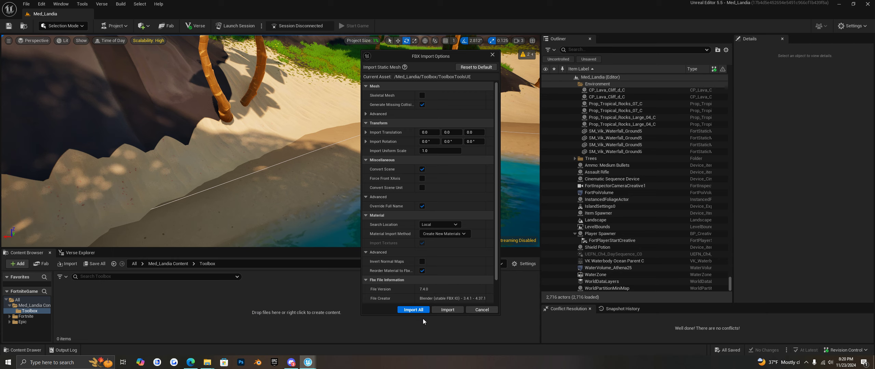
left_click(415, 310)
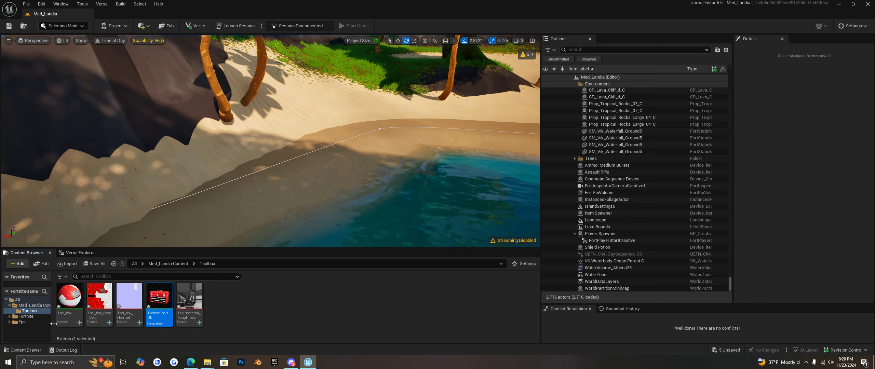
Open the Tool_box material and spread out its base colour, normal and roughness texture nodes.
double_click(71, 299)
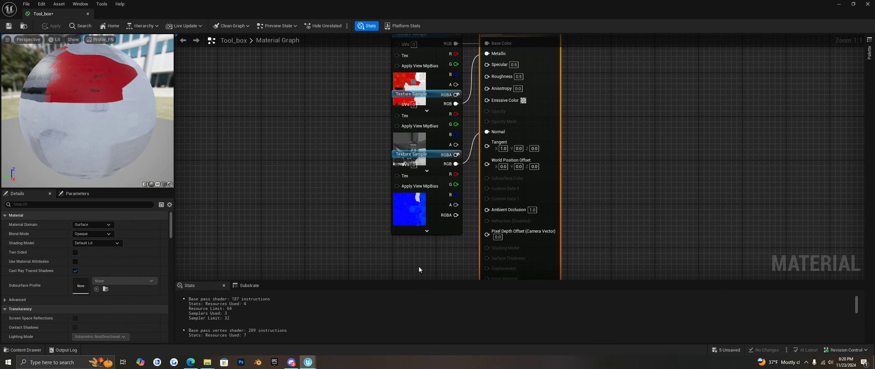
scroll(419, 269, "down", 3)
scroll(388, 157, "up", 2)
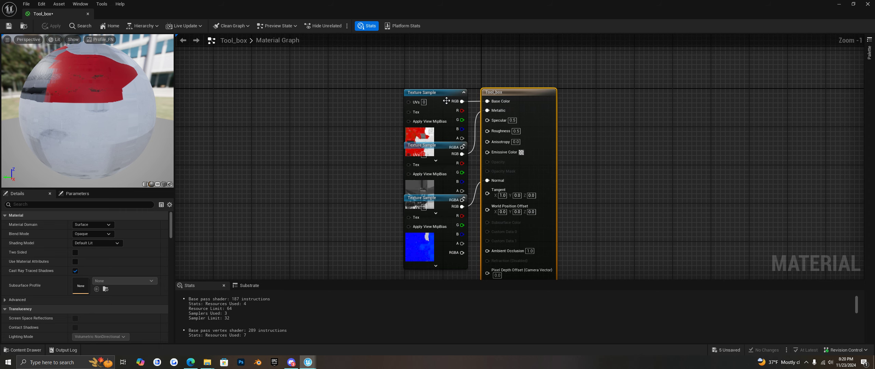
left_click_drag(442, 95, 348, 89)
scroll(403, 206, "down", 2)
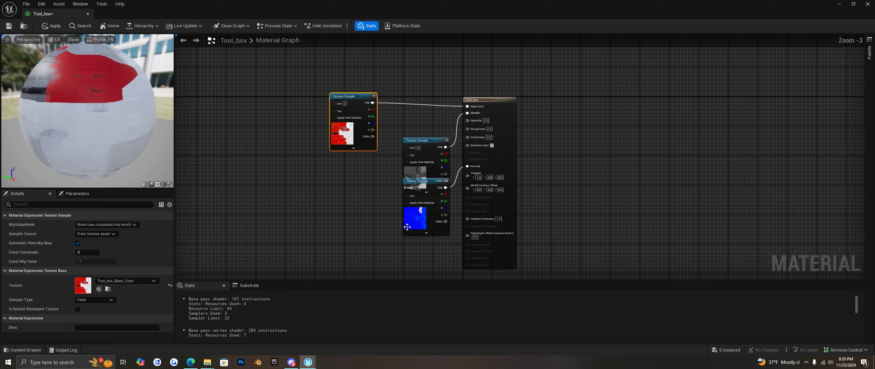
left_click_drag(430, 219, 423, 248)
left_click(441, 145)
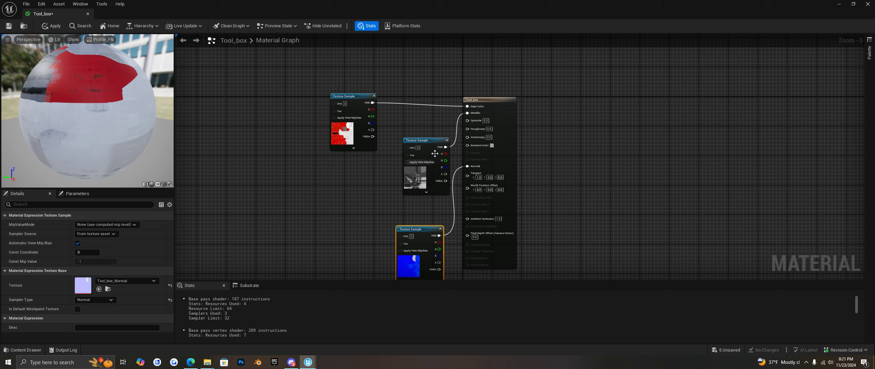
left_click_drag(440, 144, 367, 222)
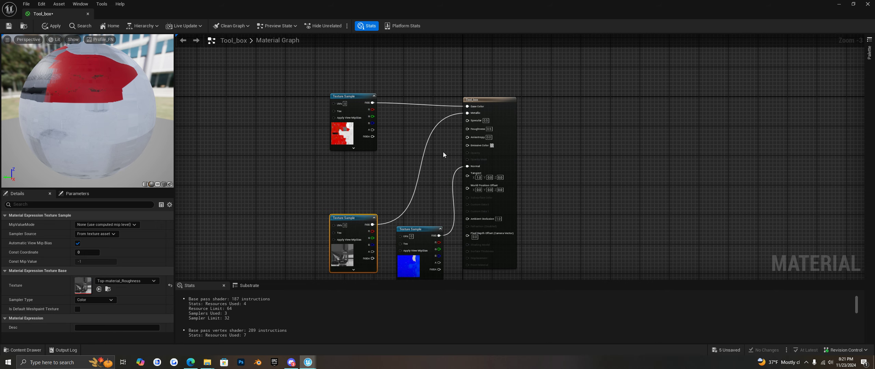
Break the grey texture's Metallic link, wire it into Roughness, then apply and save Tool_box.
right_click(473, 114)
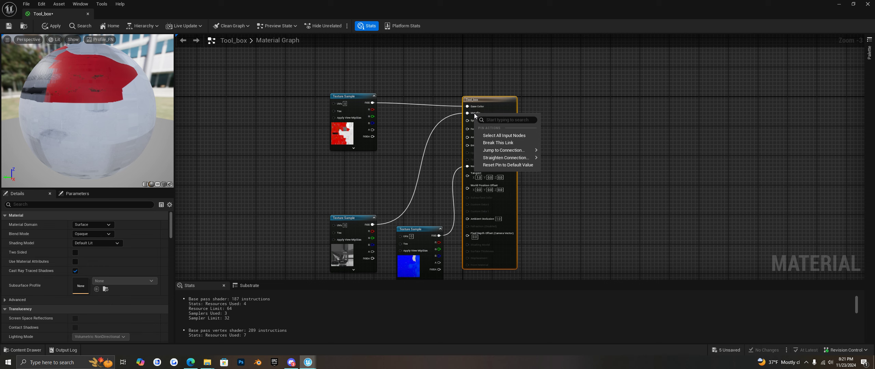
left_click(502, 145)
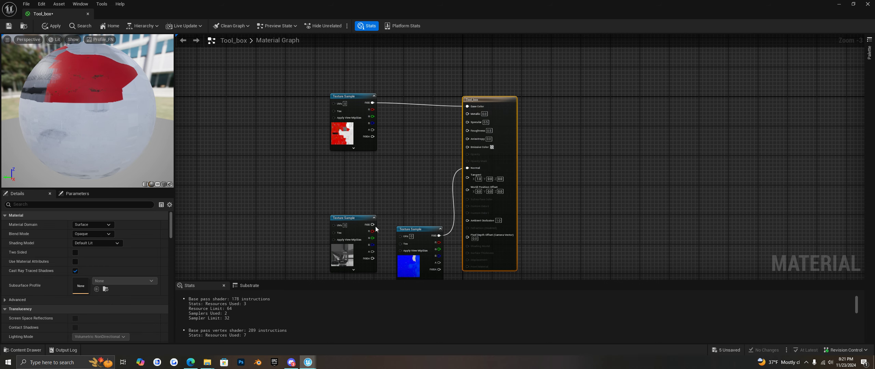
left_click_drag(372, 224, 468, 132)
scroll(470, 136, "up", 2)
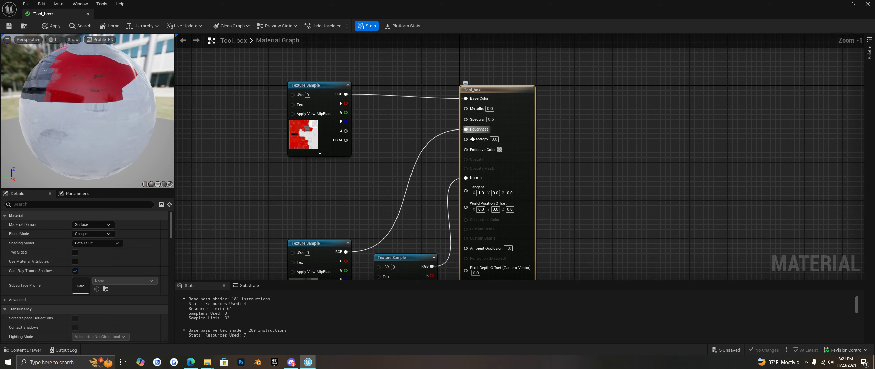
scroll(364, 155, "down", 1)
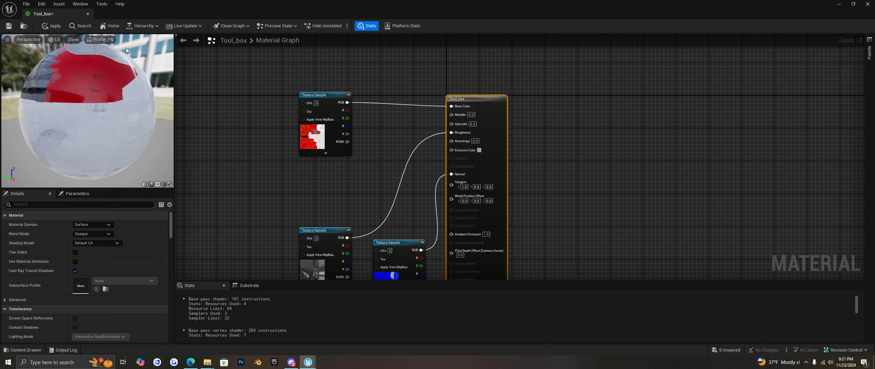
left_click(51, 26)
key("ctrl+s")
left_click(88, 14)
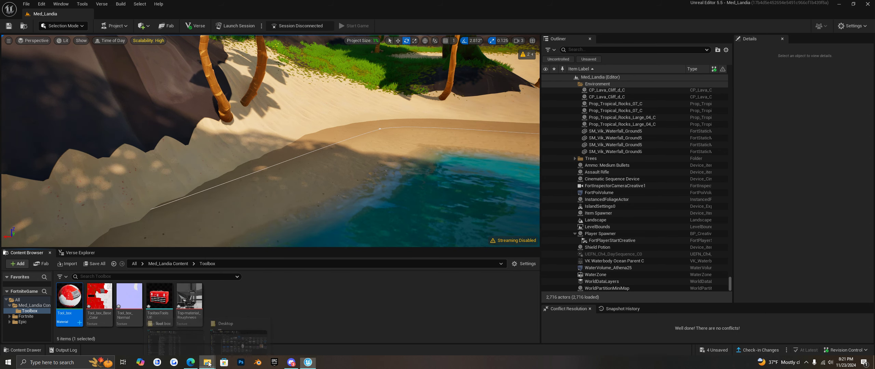
Add Tool_box_Metallic from the Content Drawer to Tool_box, connect it to Metallic, apply and save.
mouse_move(207, 362)
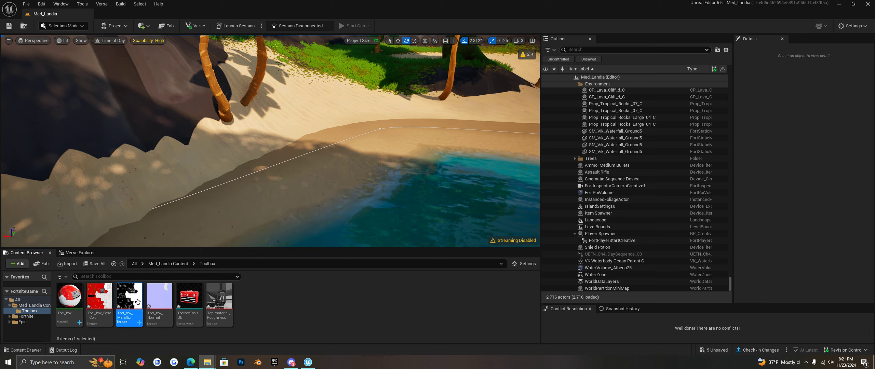
double_click(69, 299)
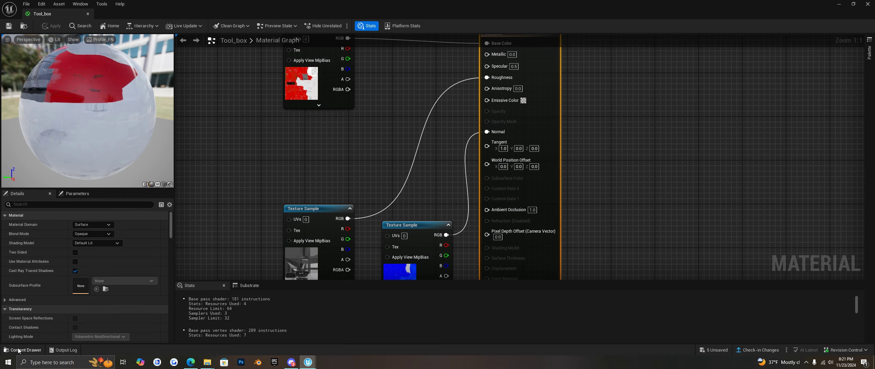
left_click(23, 352)
left_click_drag(164, 270, 486, 54)
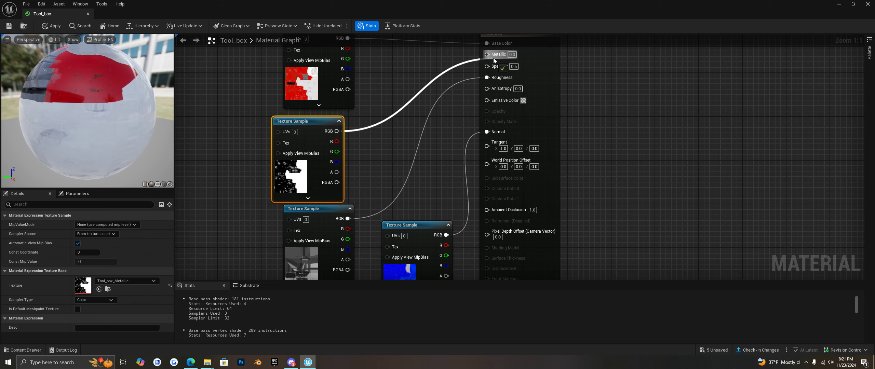
left_click(51, 26)
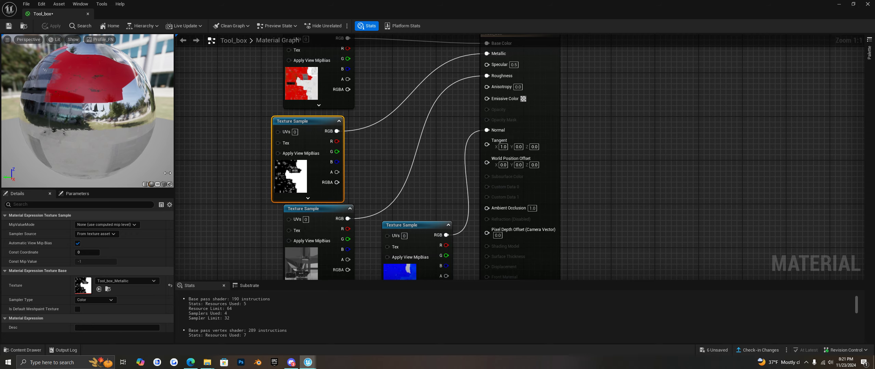
left_click(9, 25)
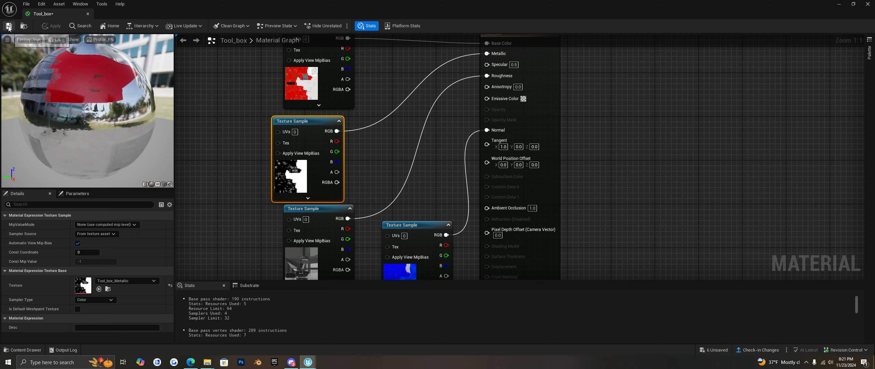
left_click(88, 14)
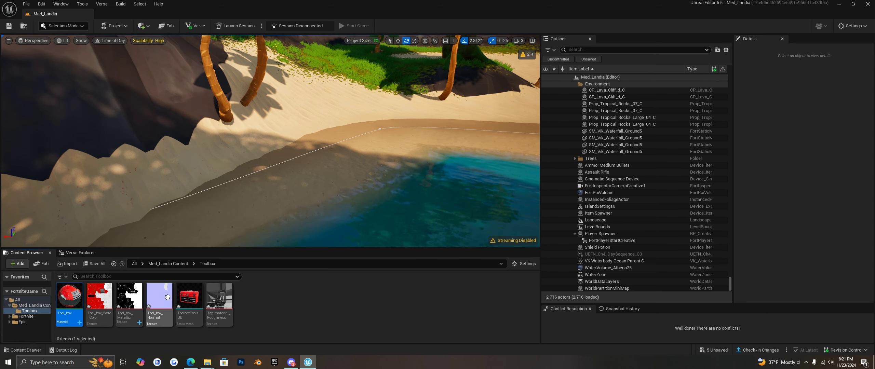
Preview the ToolboxToolsUE mesh, orbiting to inspect the top of the toolbox.
double_click(189, 299)
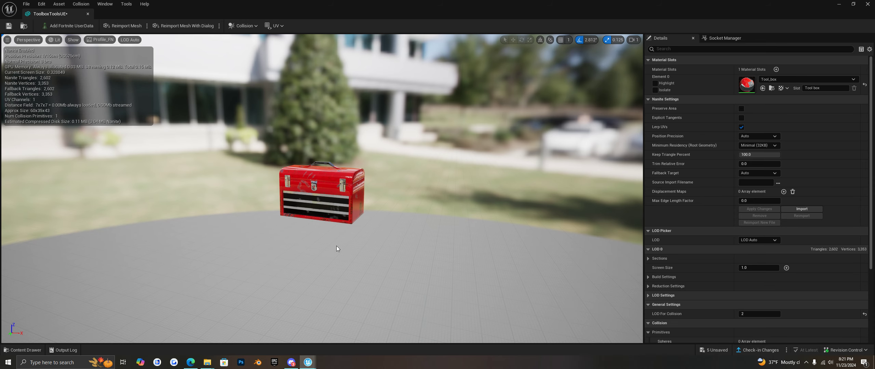
scroll(377, 212, "up", 5)
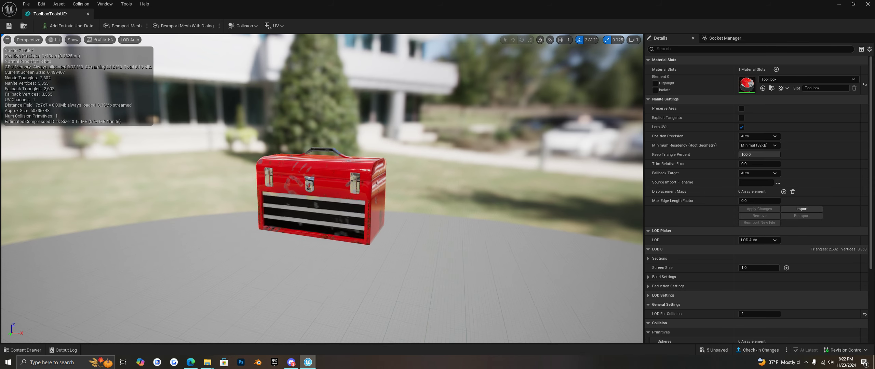
left_click_drag(461, 217, 392, 225)
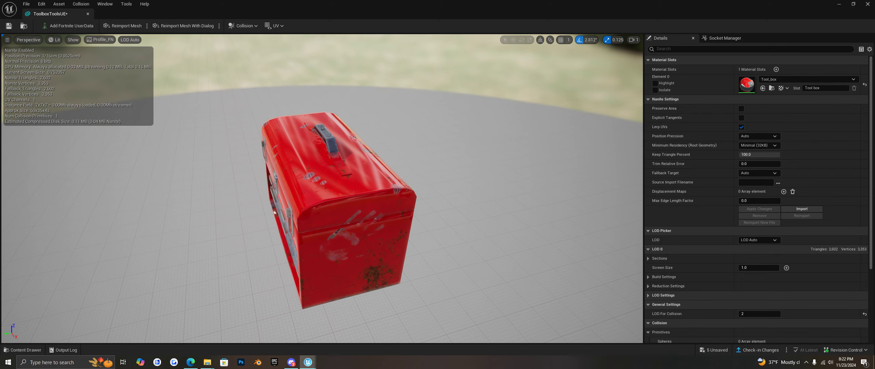
left_click(87, 13)
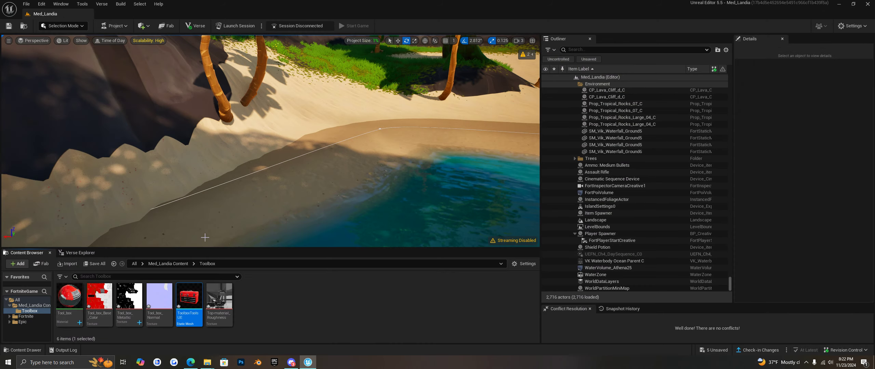
Set Top-material_Roughness's Adjustments Brightness Curve to 0.5 and save the texture.
left_click(222, 295)
double_click(222, 296)
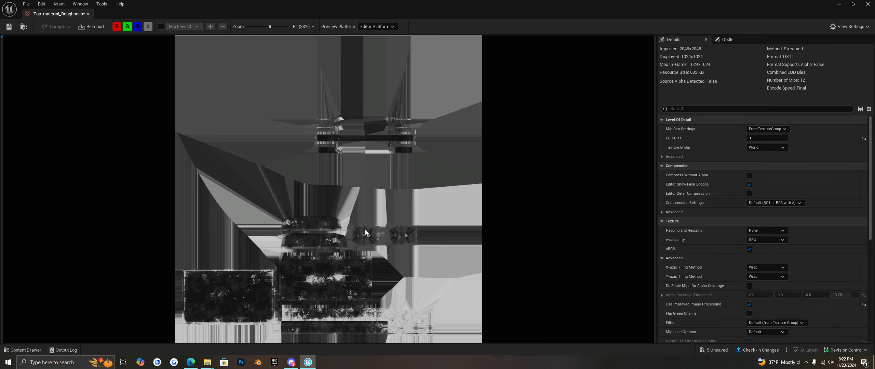
scroll(739, 278, "down", 10)
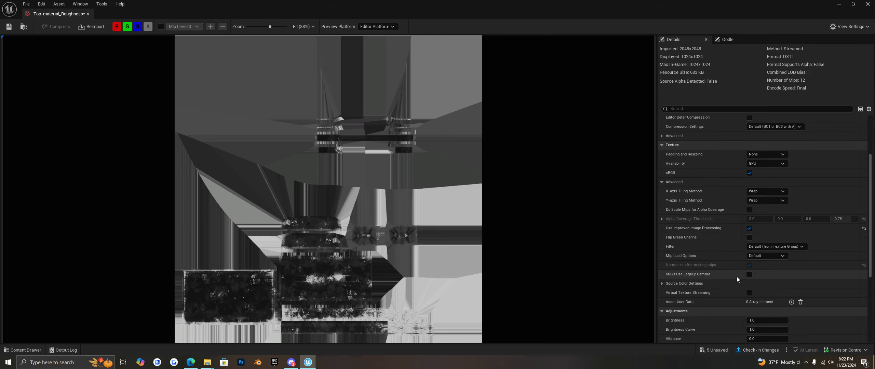
scroll(736, 278, "down", 2)
left_click(765, 198)
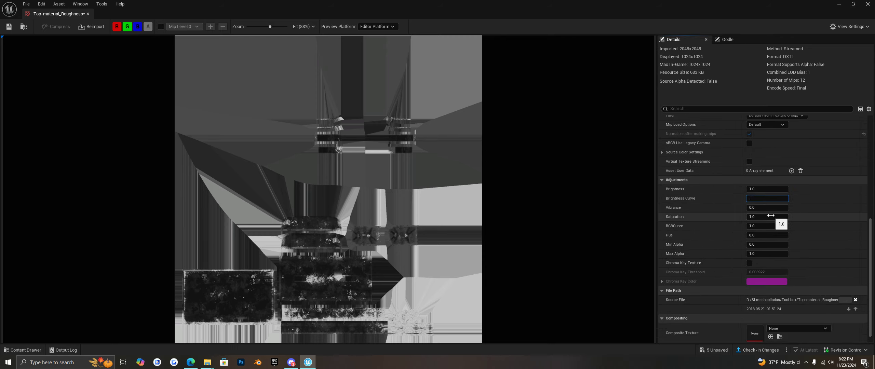
key("Return")
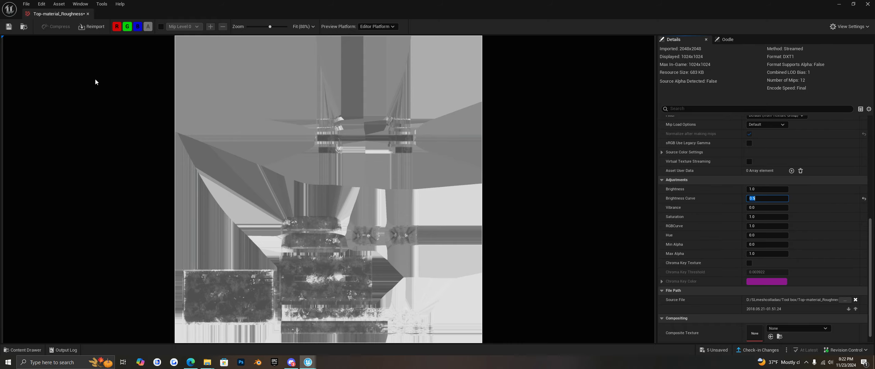
left_click(7, 28)
left_click(88, 14)
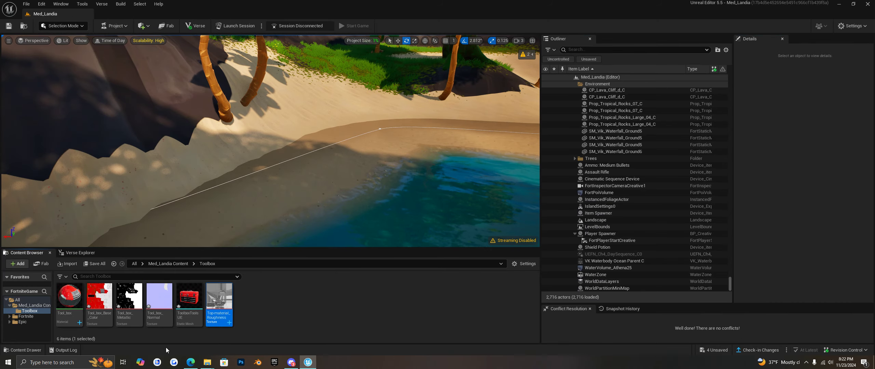
Briefly check the Tool_box material, then view the toolbox mesh from the front and close its editor.
double_click(69, 296)
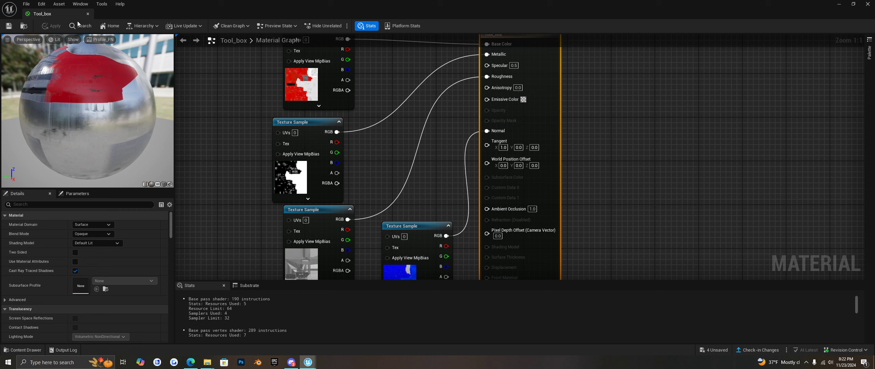
left_click(88, 16)
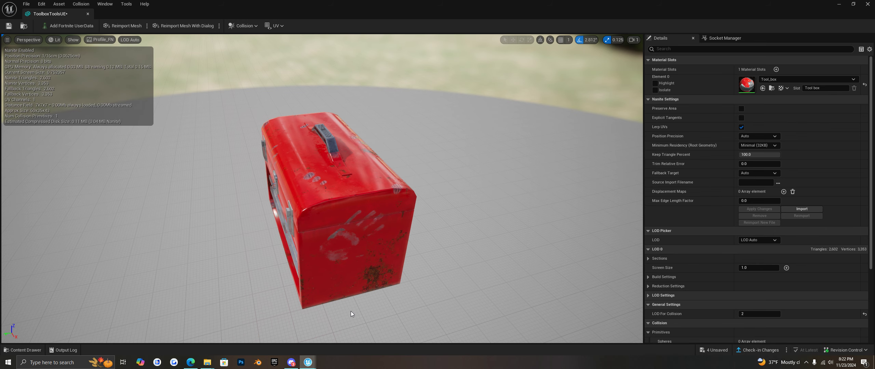
left_click_drag(415, 285, 340, 258)
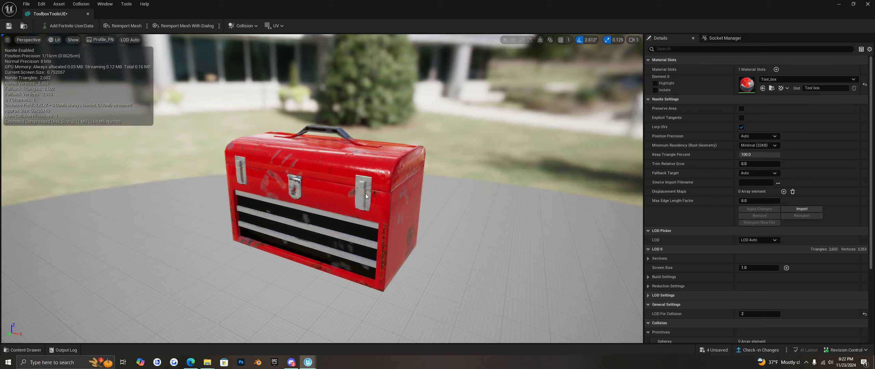
left_click(87, 14)
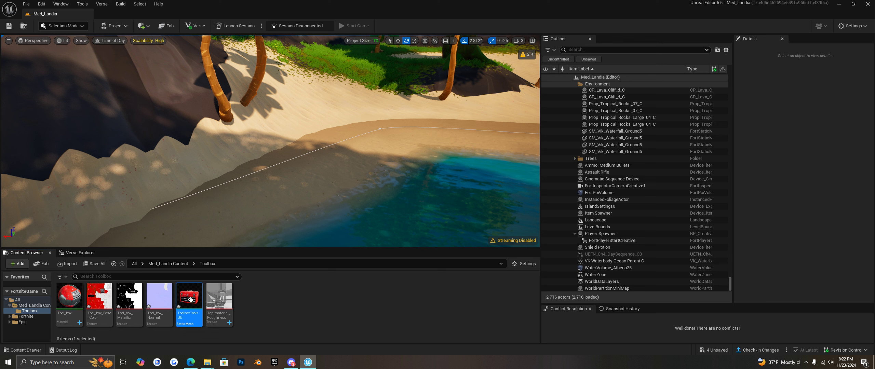
Convert ToolboxToolsUE to a skeletal mesh with default options, creating SKM_ToolboxToolsUE and SK_ToolboxToolsUE.
mouse_move(190, 300)
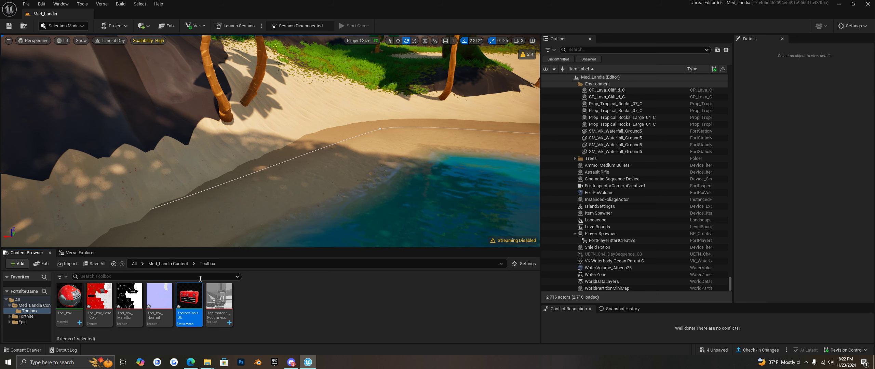
right_click(191, 296)
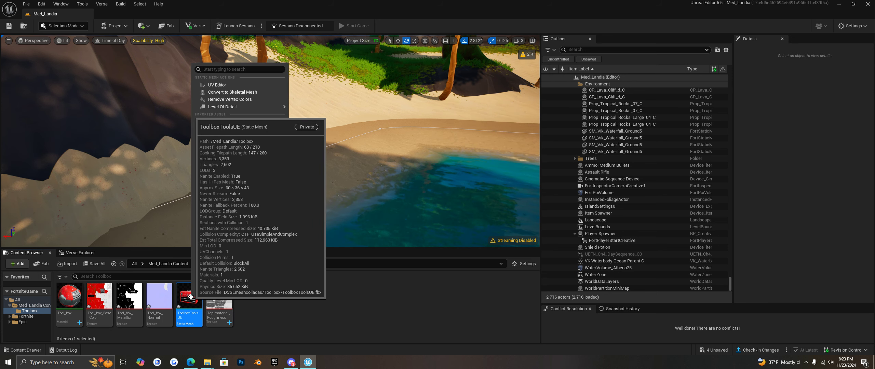
left_click(240, 92)
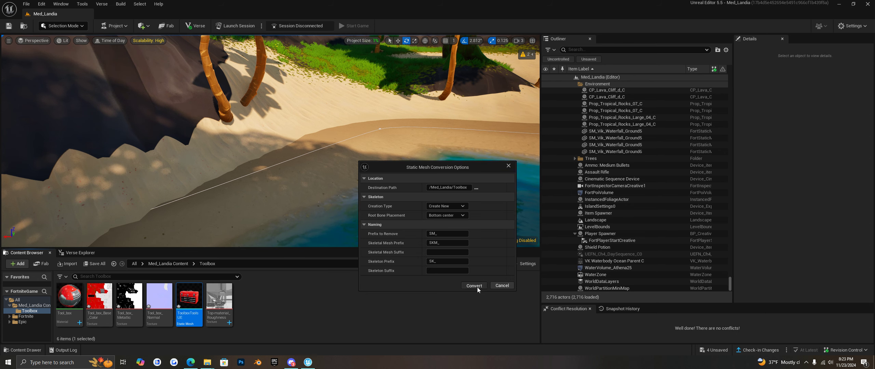
left_click(478, 288)
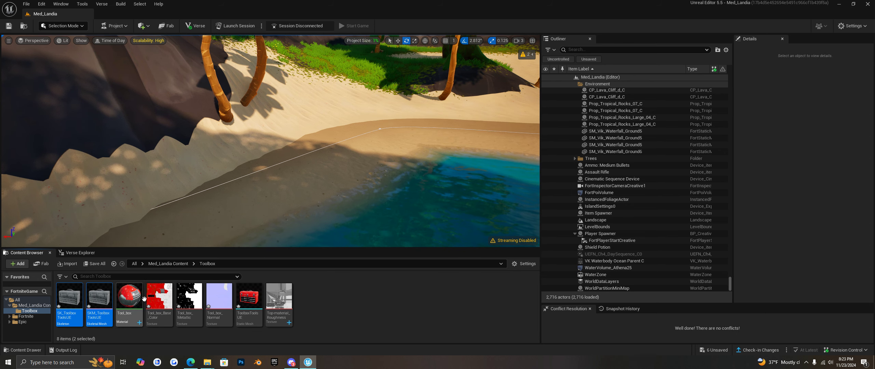
left_click(129, 296)
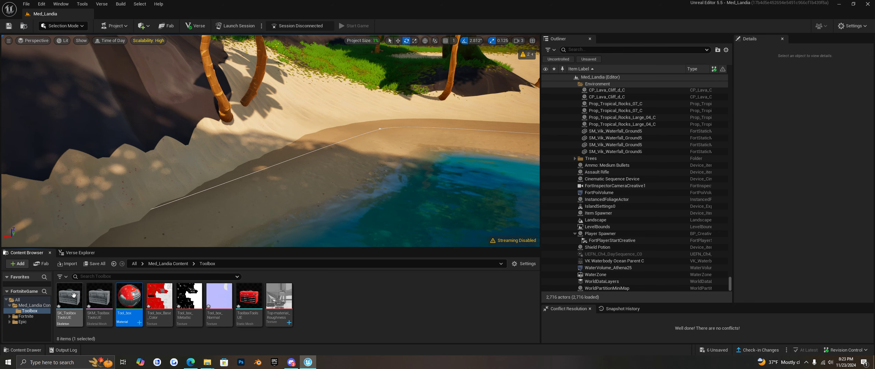
Check Used with Skeletal Mesh in the Tool_box material's Usage settings, then apply and save.
double_click(130, 298)
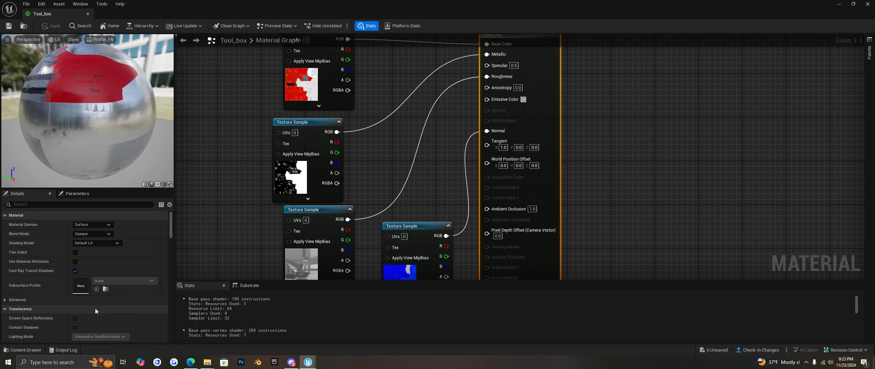
scroll(28, 269, "down", 3)
left_click(46, 295)
scroll(48, 299, "down", 10)
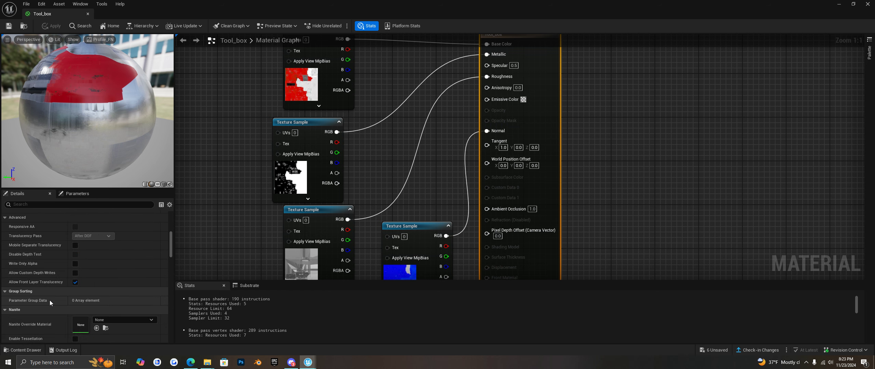
scroll(56, 307, "down", 10)
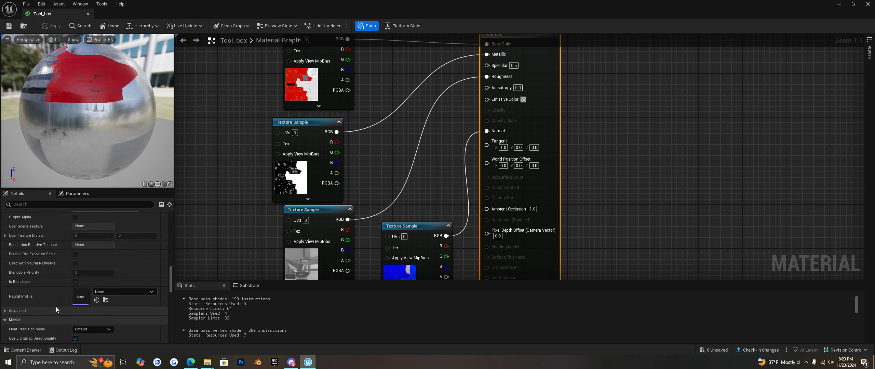
scroll(99, 289, "down", 5)
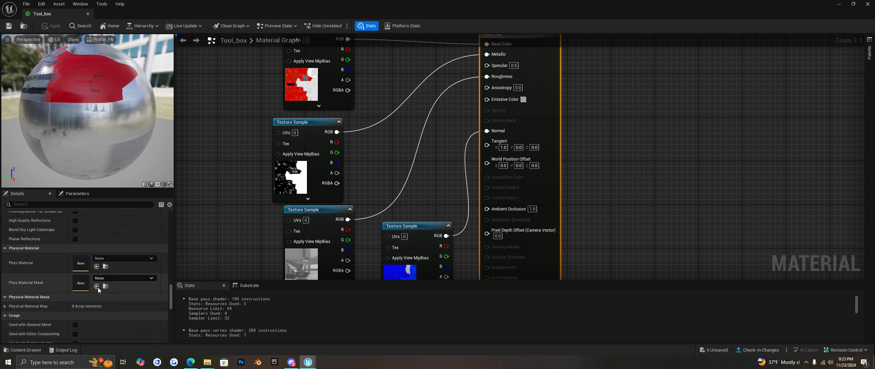
mouse_move(15, 272)
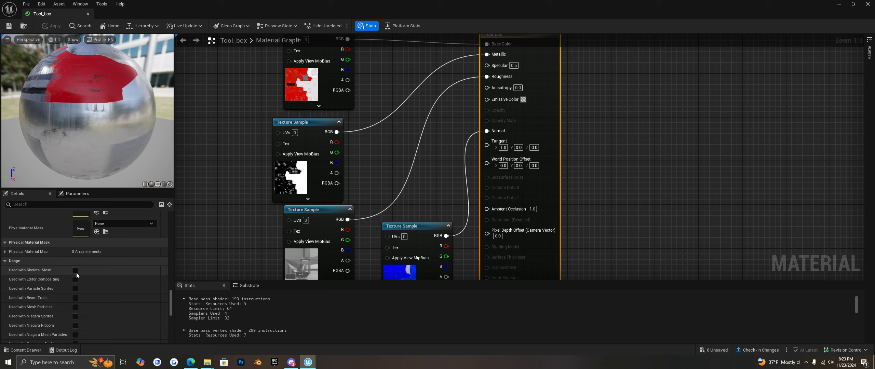
left_click(75, 269)
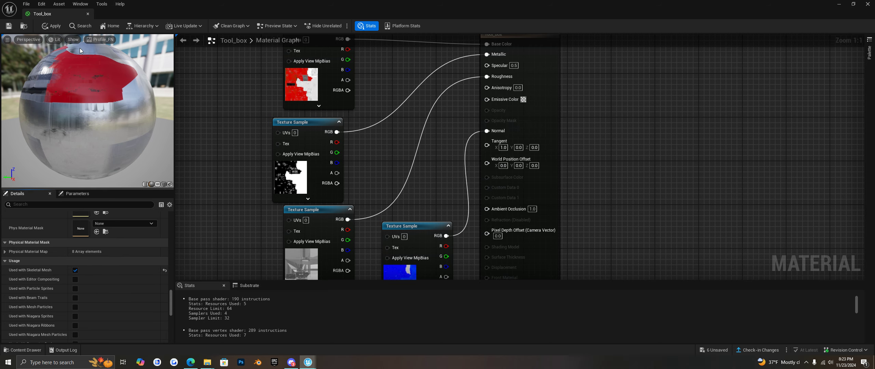
left_click(52, 25)
left_click(13, 29)
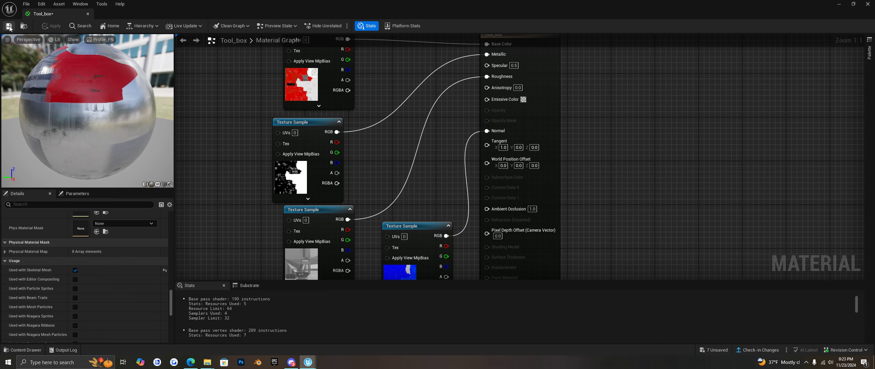
left_click(88, 13)
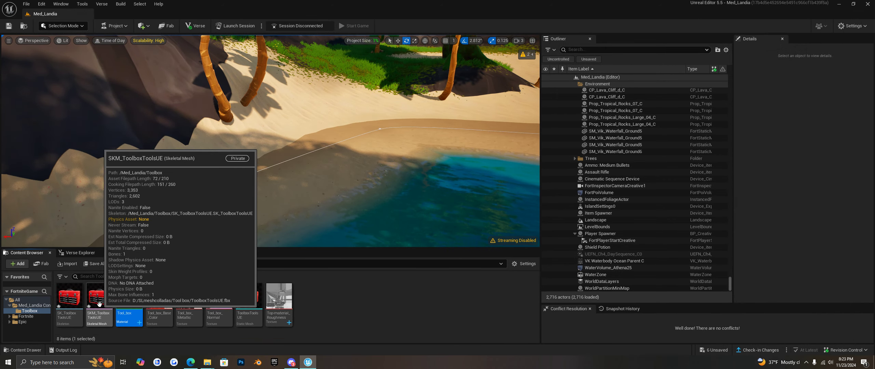
Select SKM_ToolboxToolsUE in the Content Browser and open it in the Skeletal Mesh Editor.
left_click_drag(111, 323, 100, 301)
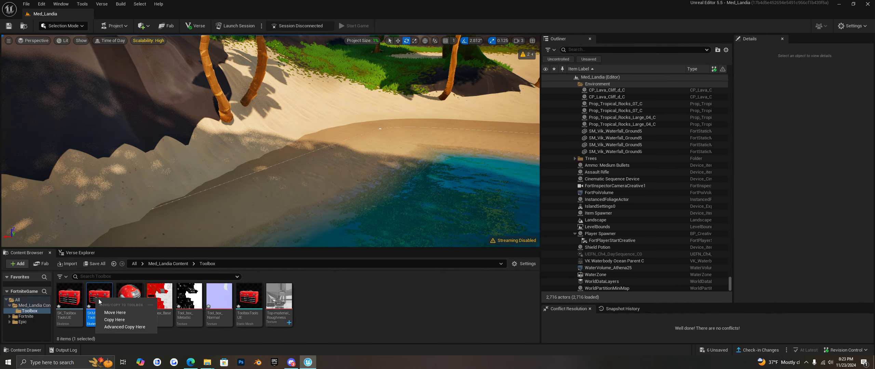
double_click(97, 296)
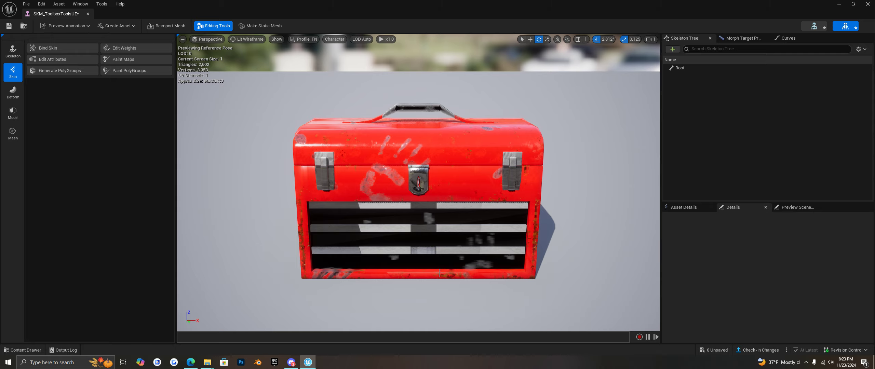
Select the Root bone, switch to the Translate gizmo, and start Edit Skeleton in Skeleton mode.
left_click(681, 69)
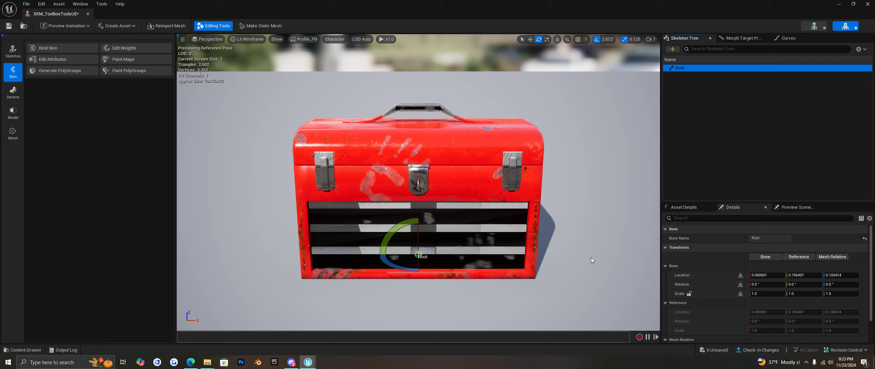
left_click_drag(587, 256, 520, 260)
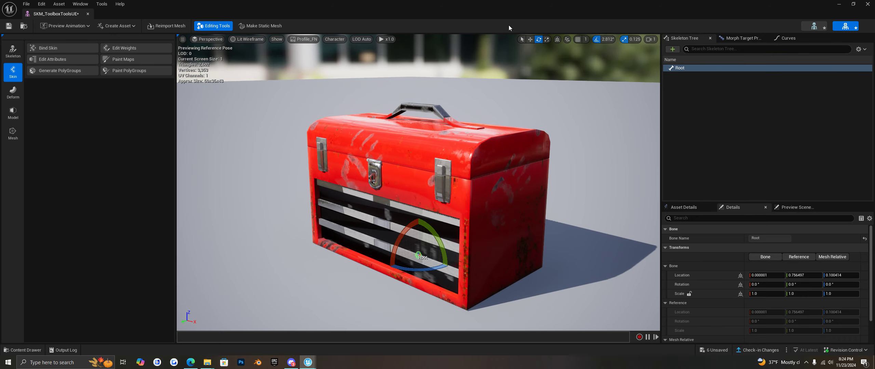
left_click(530, 39)
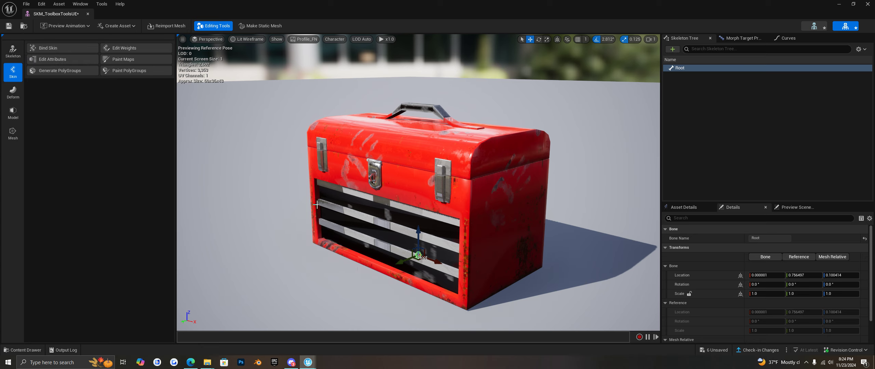
left_click(12, 52)
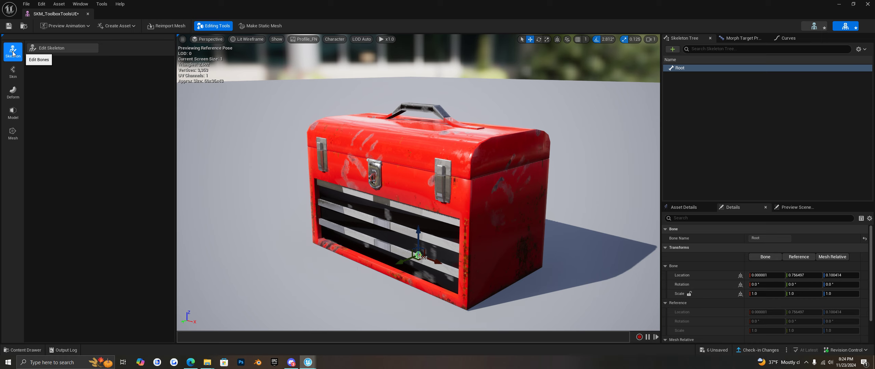
left_click(53, 49)
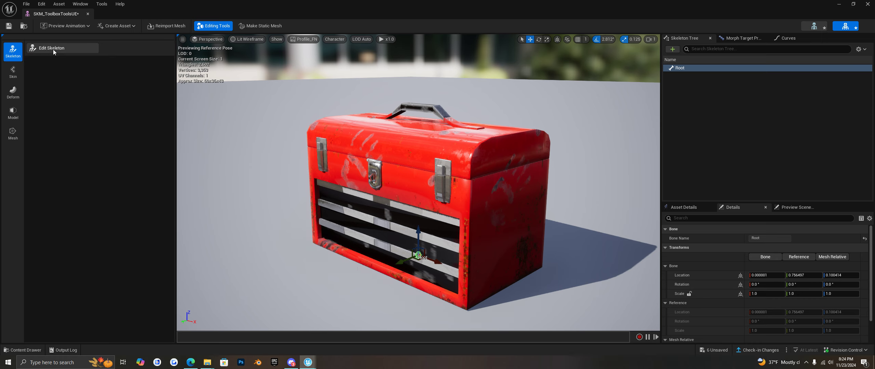
Set the Skeleton Editing Tool to Add mode for creating new bones.
left_click(58, 70)
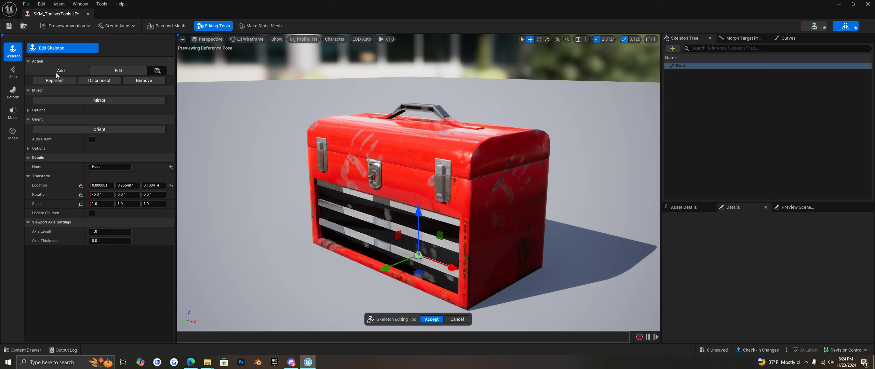
left_click(56, 70)
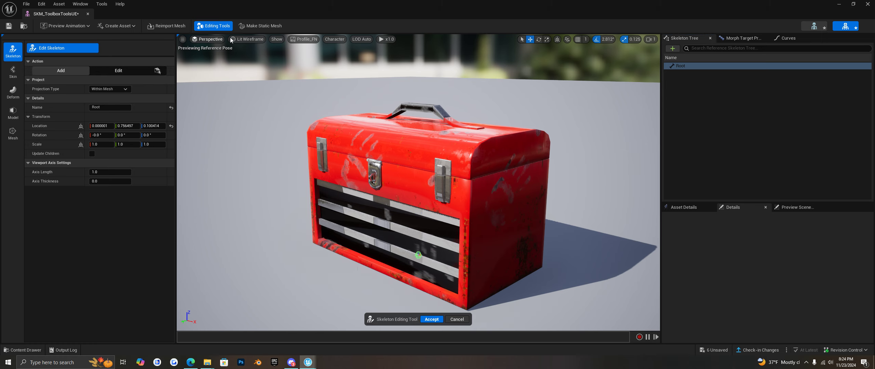
left_click(209, 39)
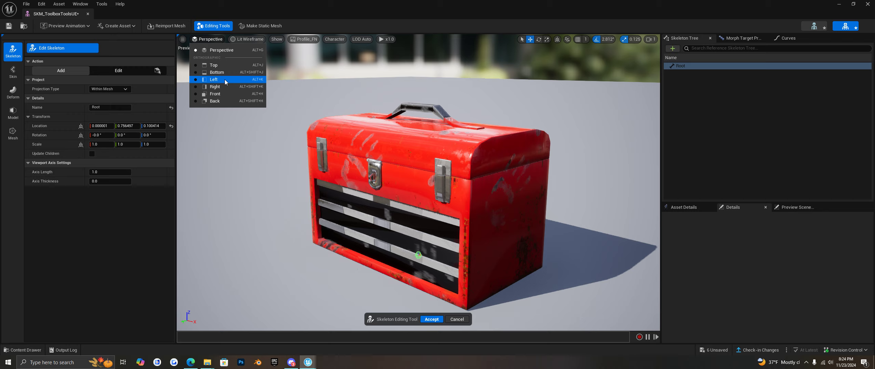
key("Escape")
Switch the viewport to orthographic Right, then Front, and frame the toolbox with F.
key("alt+shift+k")
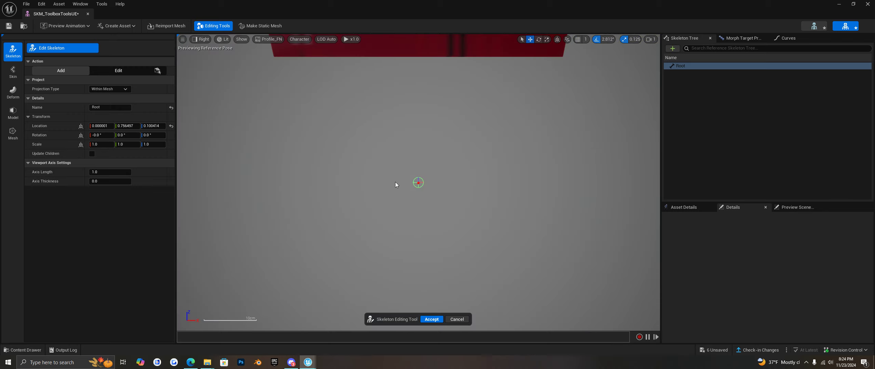
scroll(390, 273, "down", 3)
scroll(395, 234, "up", 2)
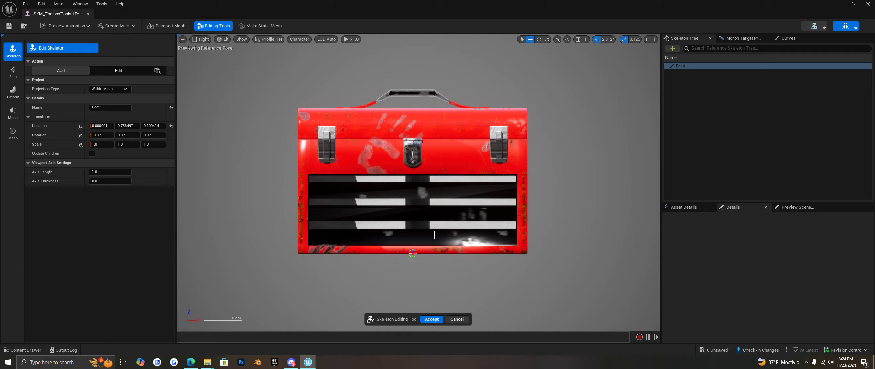
left_click(201, 39)
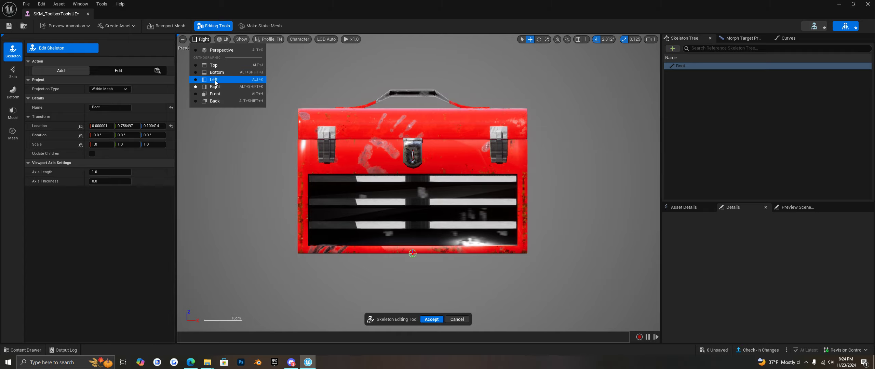
left_click(215, 93)
key("f")
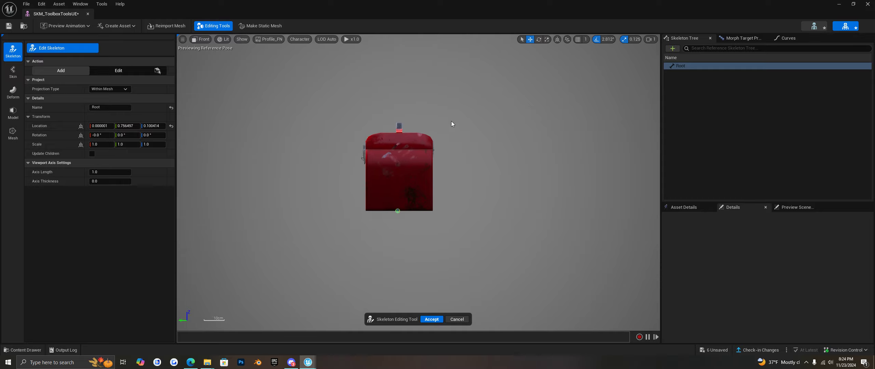
scroll(451, 120, "down", 3)
scroll(437, 106, "up", 3)
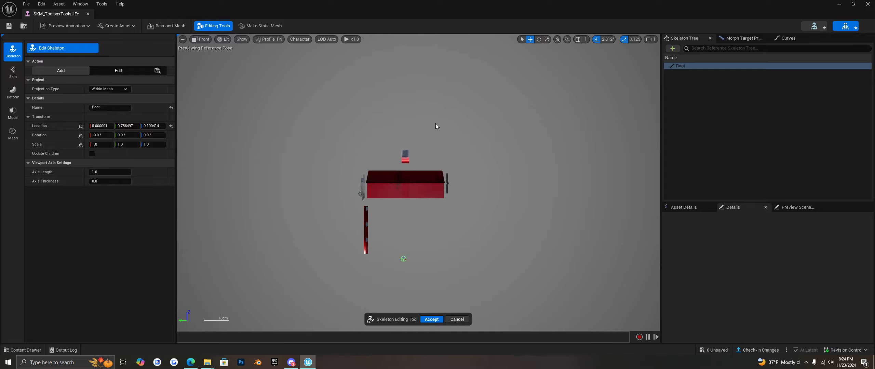
scroll(436, 126, "up", 2)
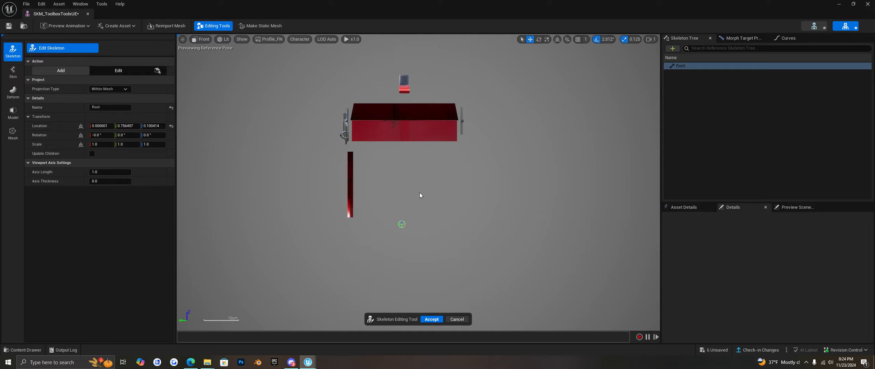
scroll(418, 190, "down", 2)
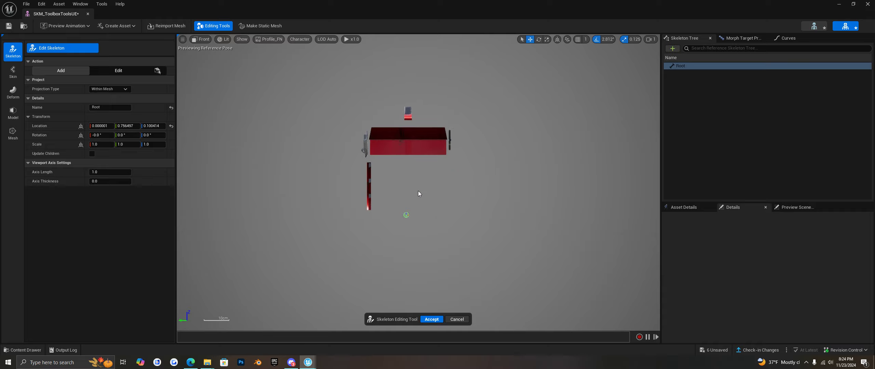
scroll(418, 191, "down", 1)
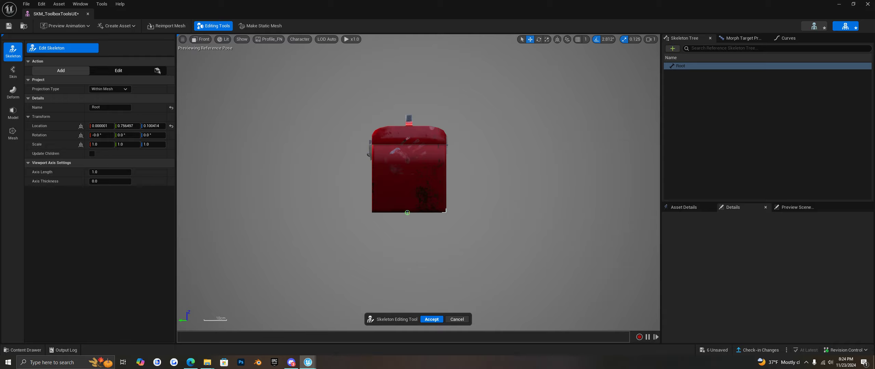
Place chained bones at the lower-right corner, top of the right edge, and lid top-left.
left_click(446, 211)
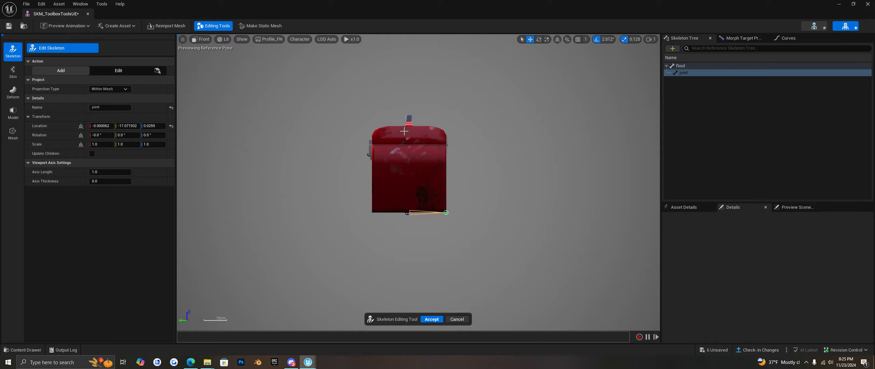
left_click(445, 144)
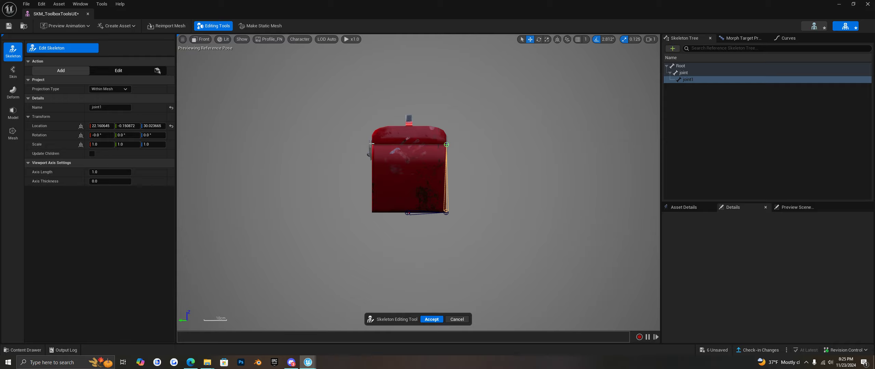
left_click(370, 143)
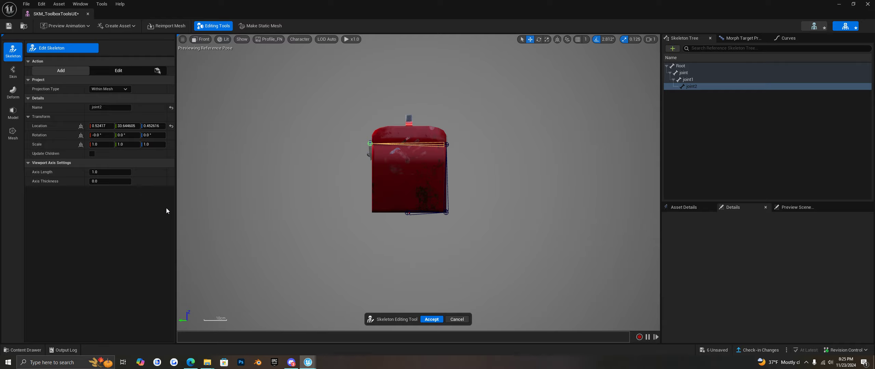
Rename joint, joint1 and joint2 to Base, Top and Lock in the Skeleton Tree.
double_click(684, 73)
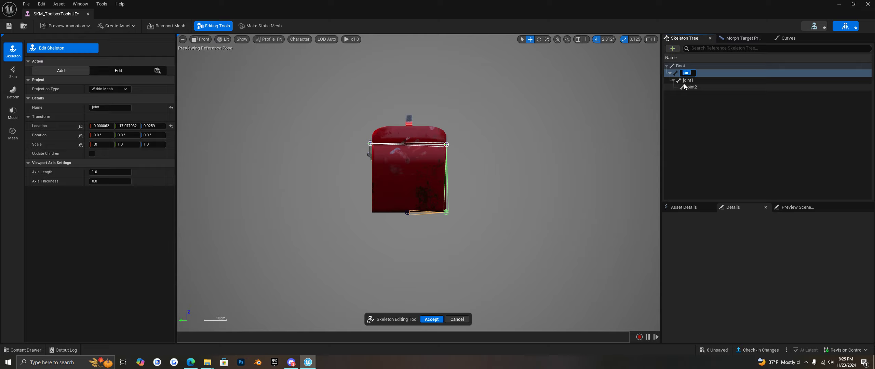
type("Base")
key("Return")
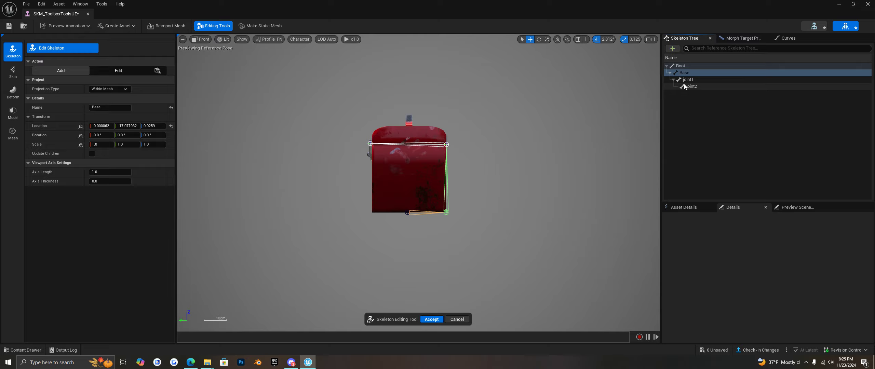
double_click(690, 80)
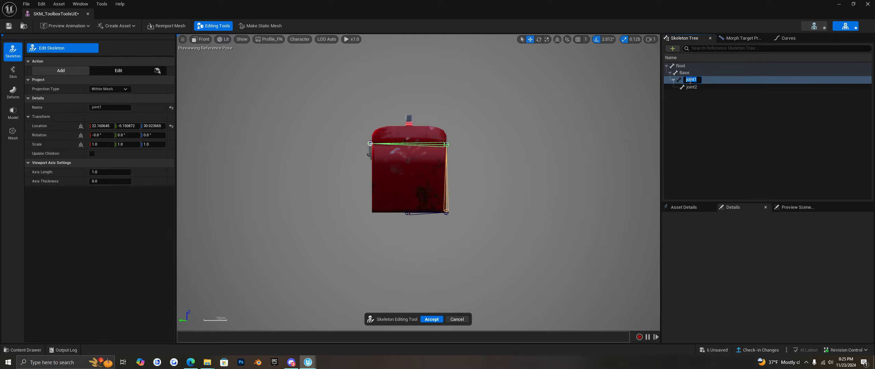
type("Top")
key("Return")
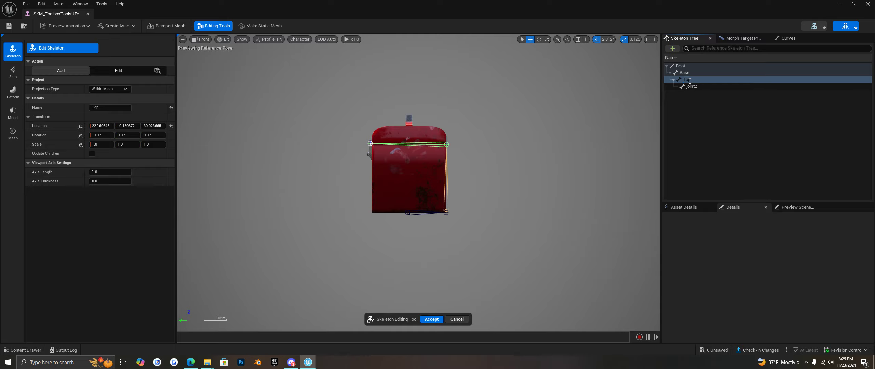
double_click(692, 87)
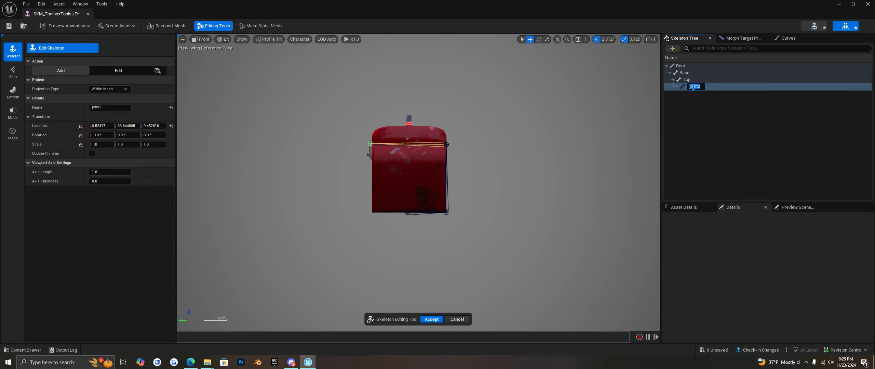
type("Lock")
key("Return")
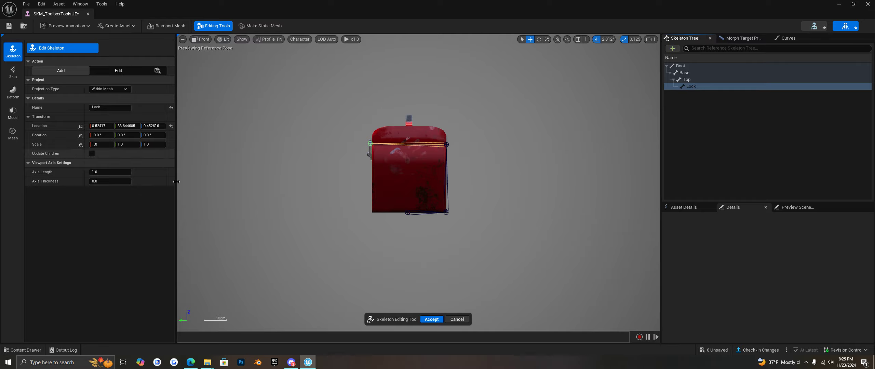
Switch the skeleton tool to Edit mode and view the toolbox from orthographic Right.
left_click(116, 72)
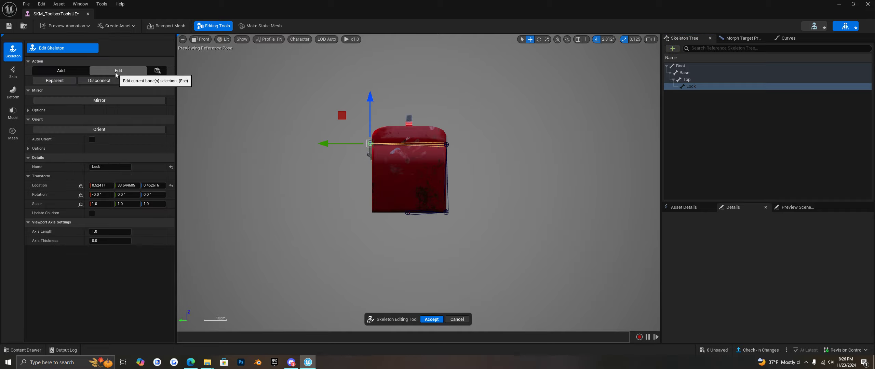
left_click(202, 39)
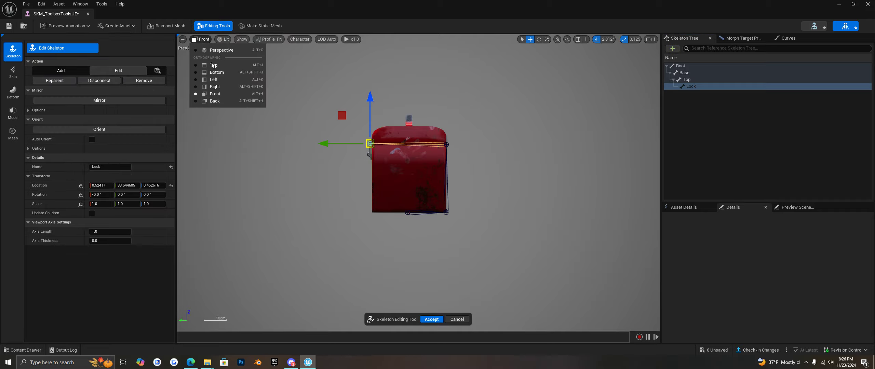
left_click(214, 86)
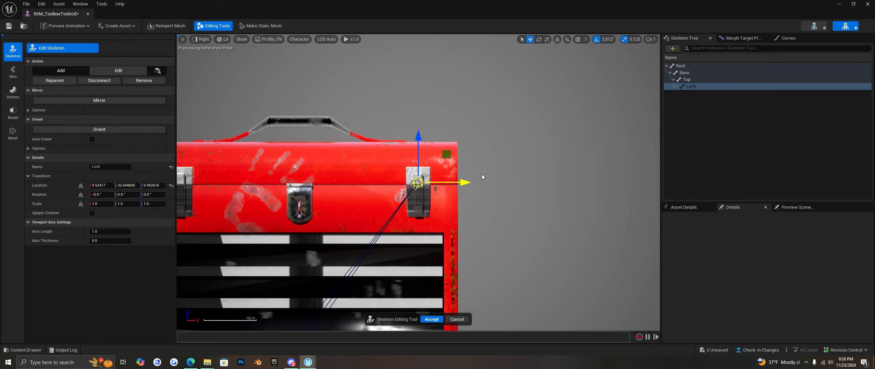
scroll(532, 70, "down", 3)
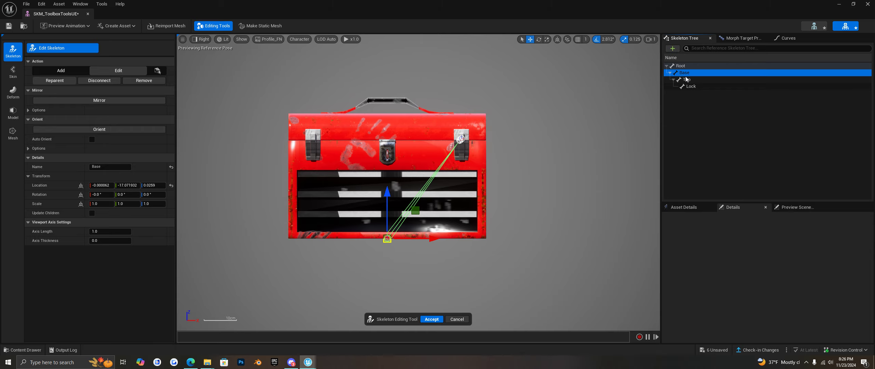
Set Location X to 0 for the Top and Lock bones, then accept the skeleton changes.
left_click(685, 80)
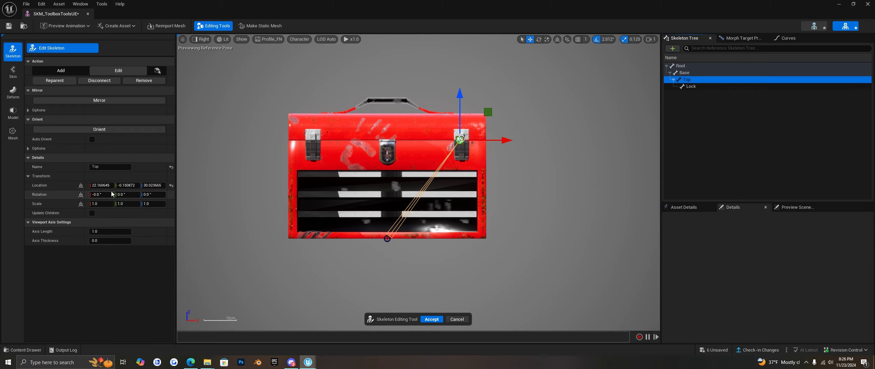
left_click(100, 185)
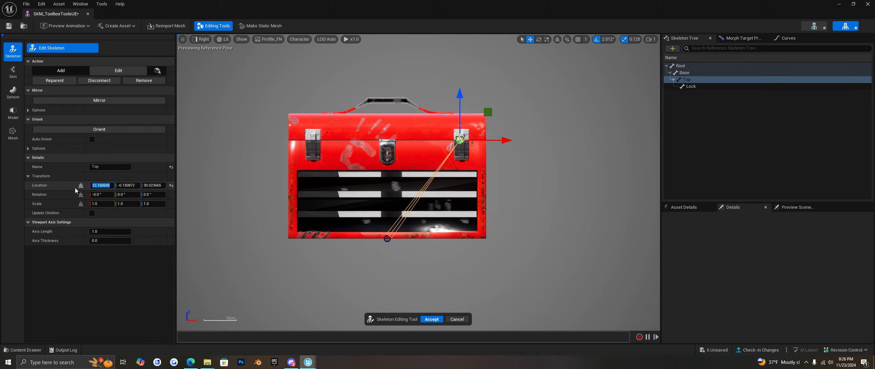
left_click(100, 185)
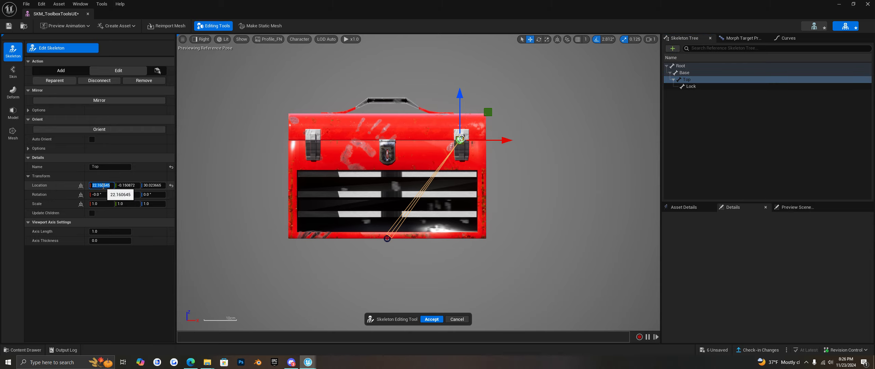
type("0")
key("Return")
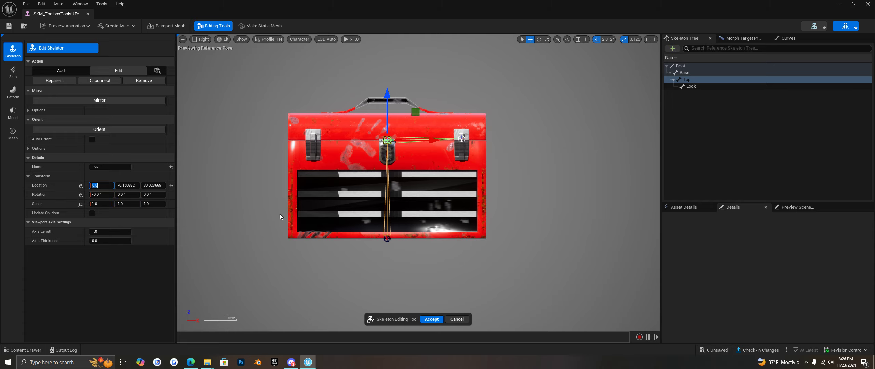
left_click(689, 87)
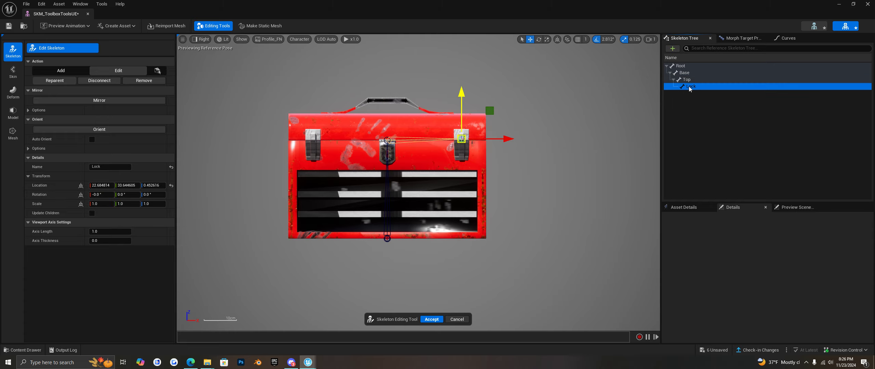
left_click(102, 186)
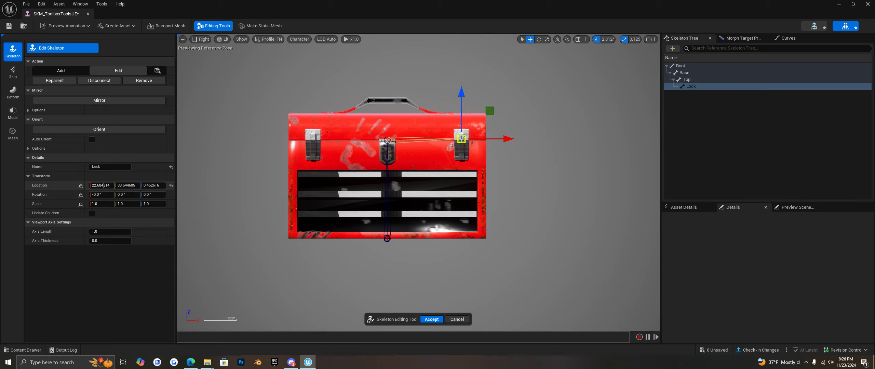
type("0")
key("Return")
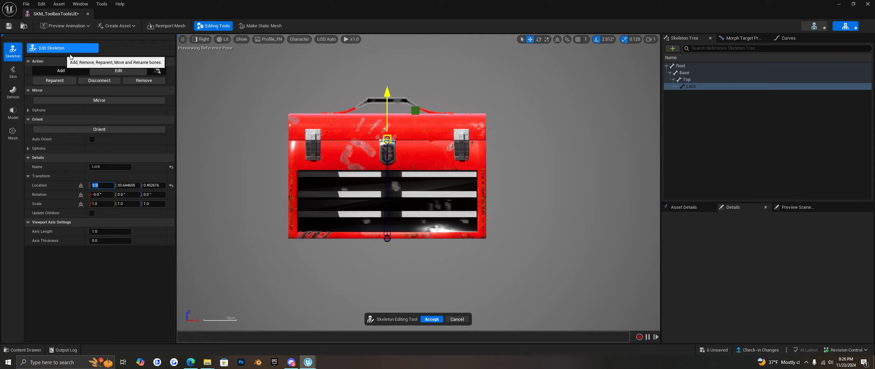
left_click(432, 319)
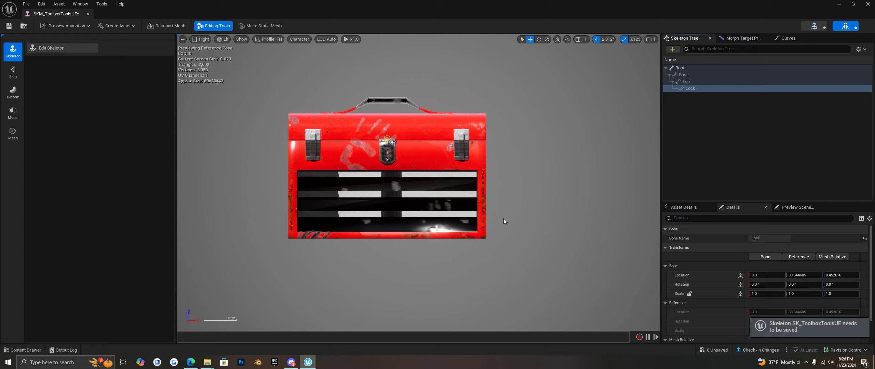
Switch the viewport to Perspective and bring up the Skin tab's weighting tools.
left_click(203, 39)
left_click(222, 52)
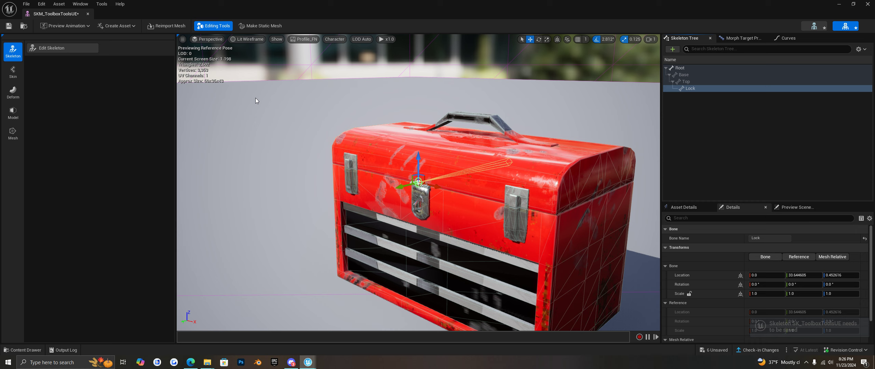
scroll(430, 170, "down", 4)
scroll(471, 193, "up", 1)
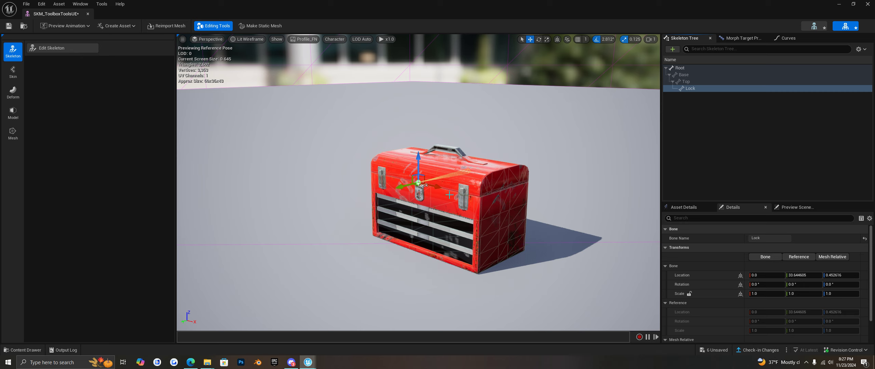
left_click(14, 76)
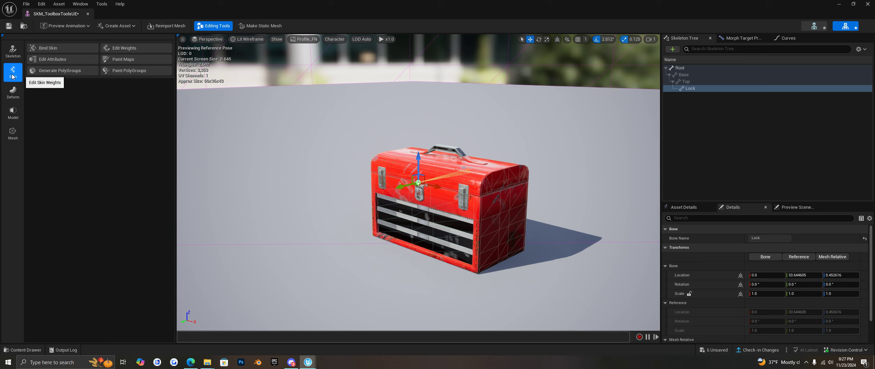
Start Edit Weights in Mesh selection mode and choose the Base bone as target.
left_click(127, 50)
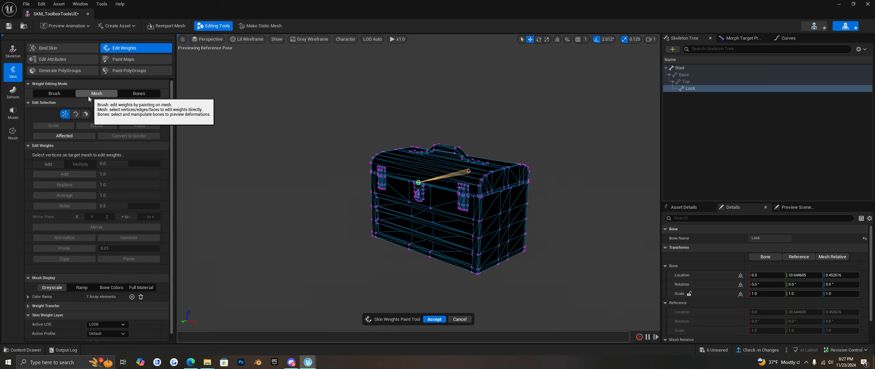
left_click(51, 93)
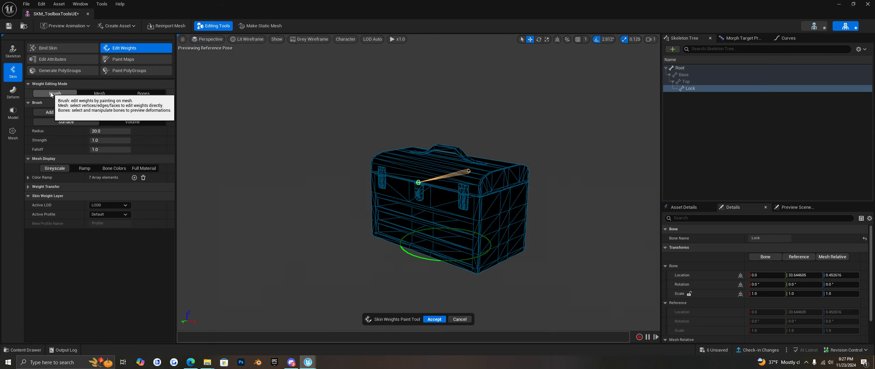
left_click(106, 93)
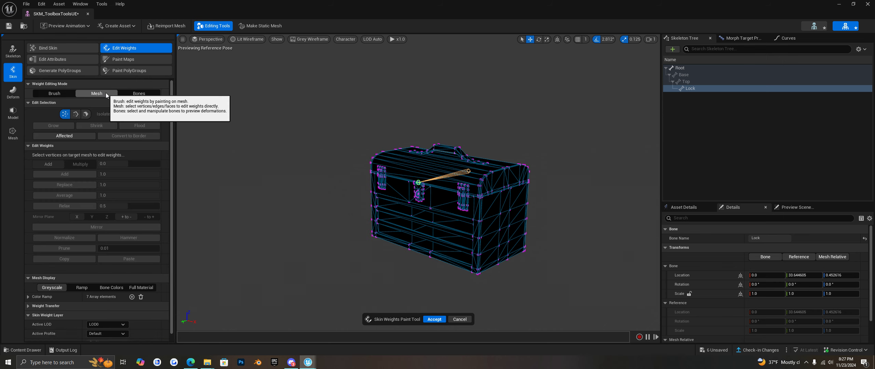
left_click(683, 74)
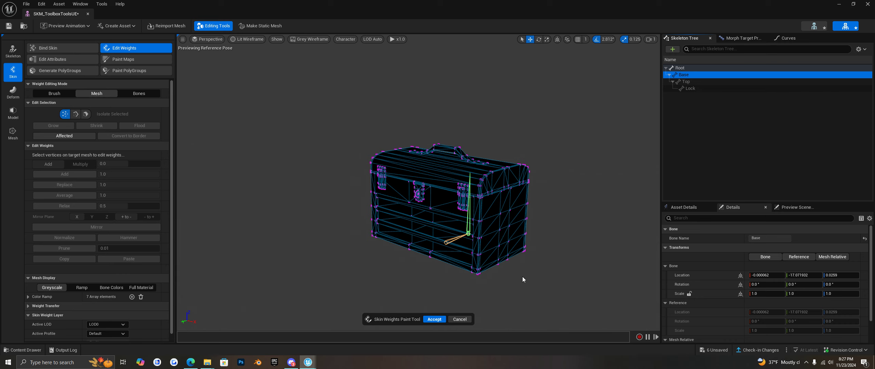
Select the toolbox body's connected vertices and give them full 1.0 Base weight.
scroll(532, 272, "up", 3)
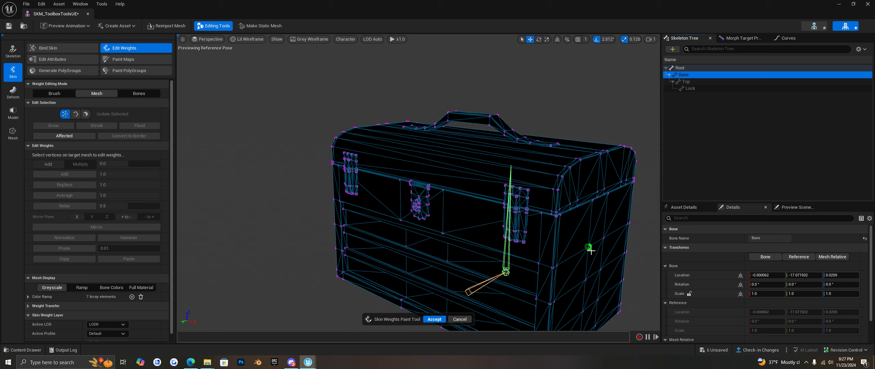
left_click(590, 250)
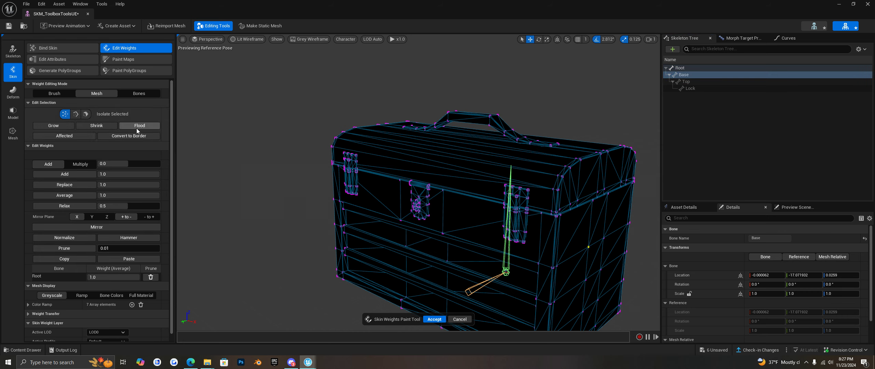
left_click(149, 126)
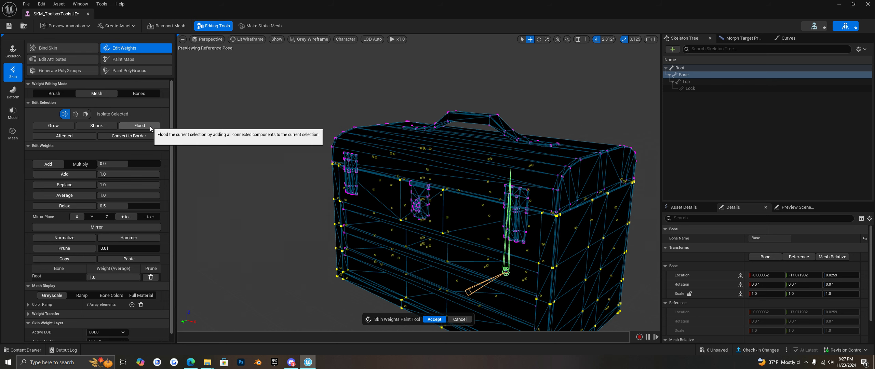
left_click(68, 175)
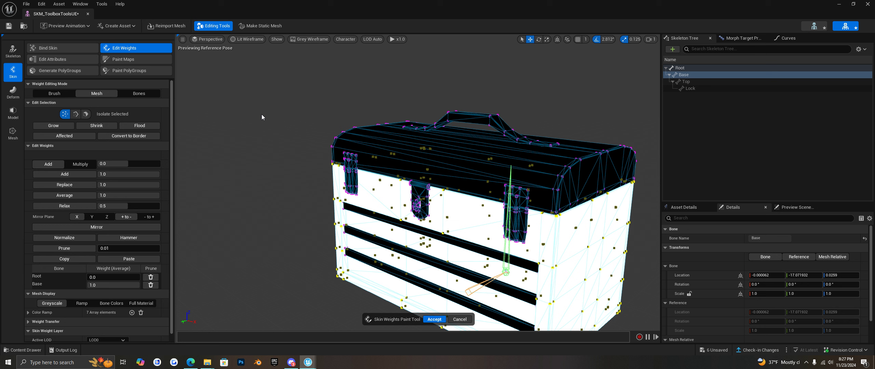
Select the front latch vertices still weighted only to Root.
scroll(293, 145, "down", 3)
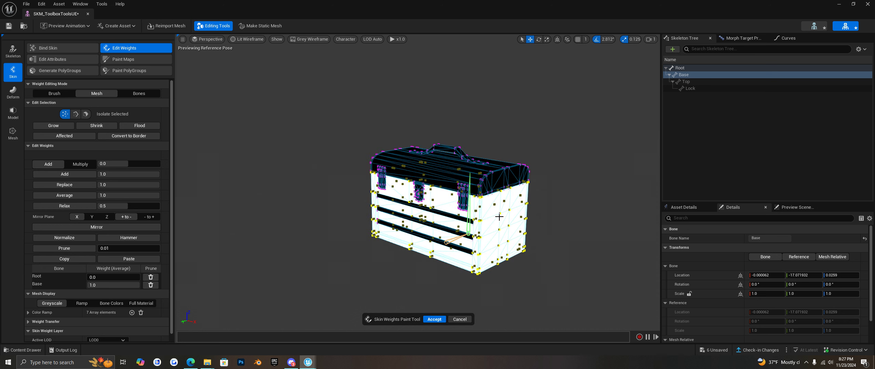
scroll(499, 216, "up", 3)
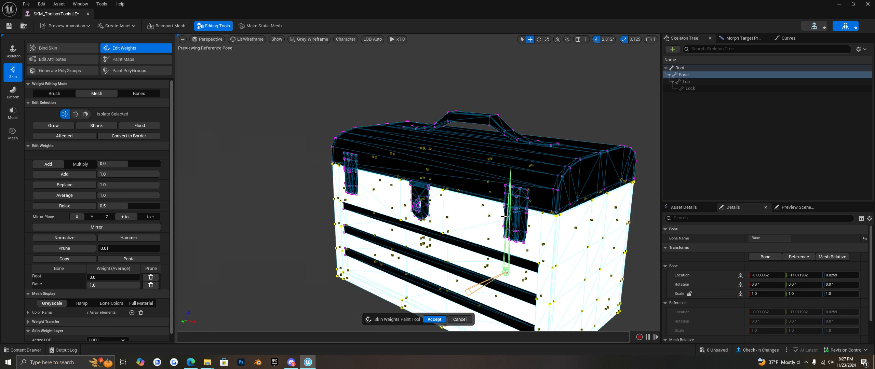
left_click(526, 232)
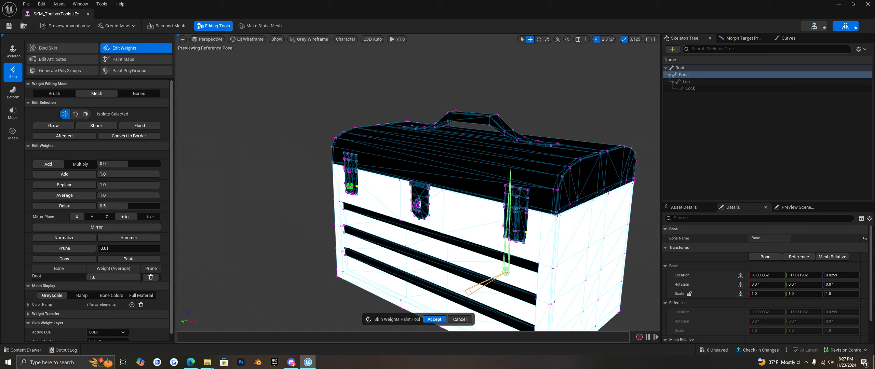
Grow the selection over the whole latches and weight them fully to Base.
left_click(143, 129)
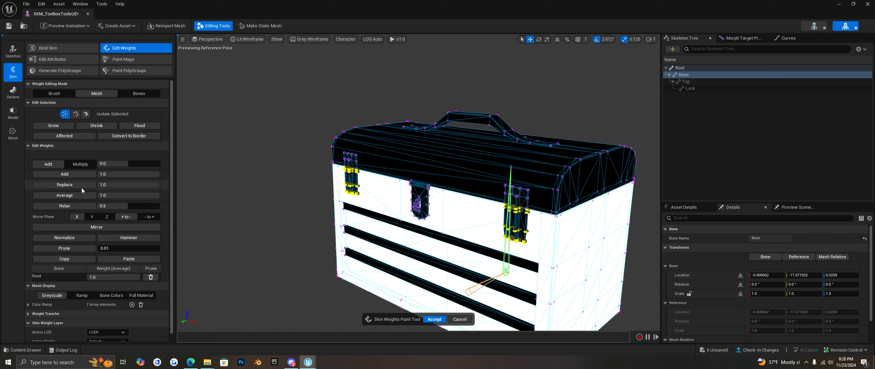
left_click(72, 175)
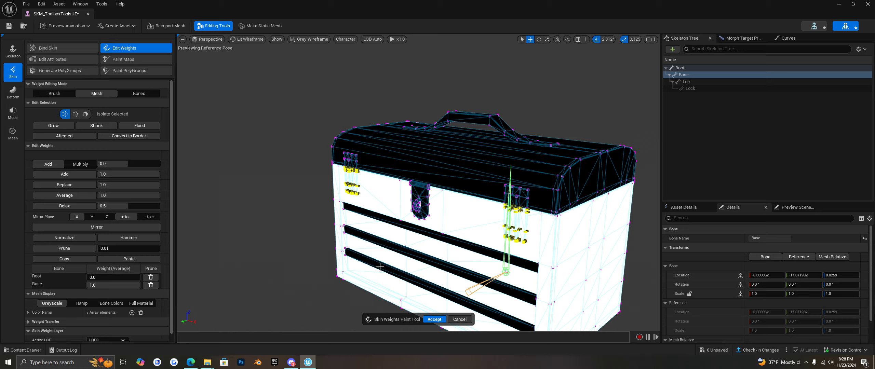
left_click_drag(322, 283, 417, 268, "alt")
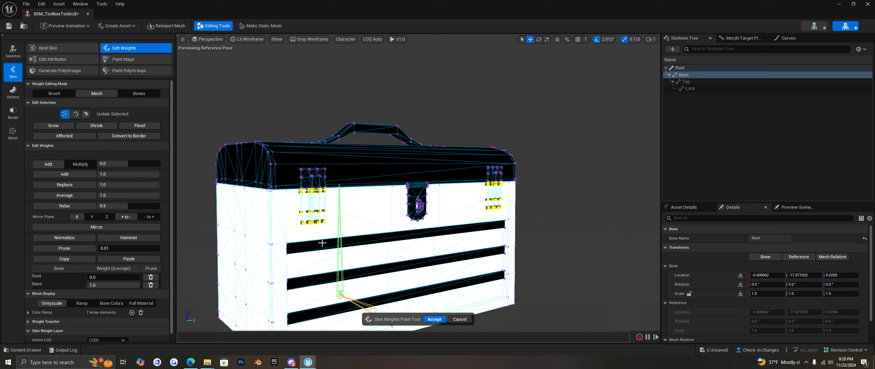
Weight the top, middle and bottom drawer strips fully (1.0) to Base.
left_click(505, 228)
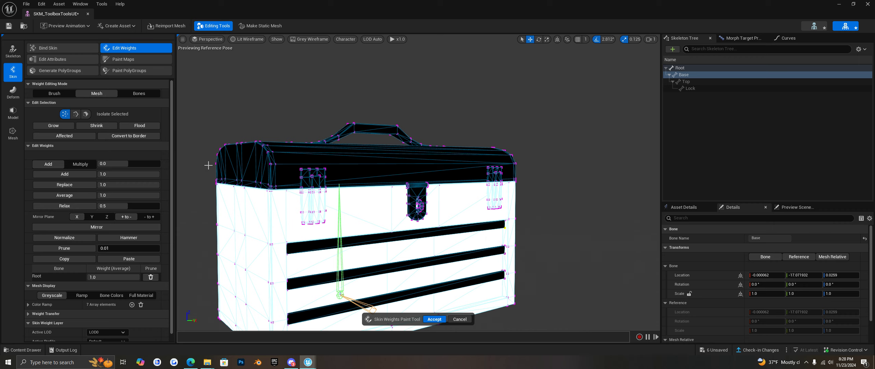
left_click(147, 126)
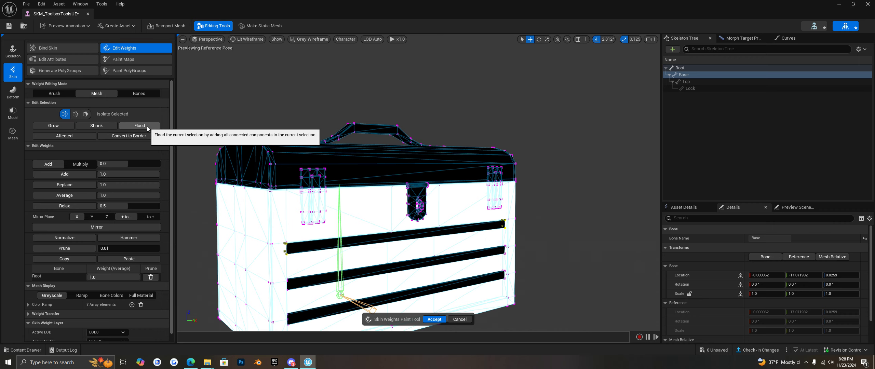
left_click(60, 175)
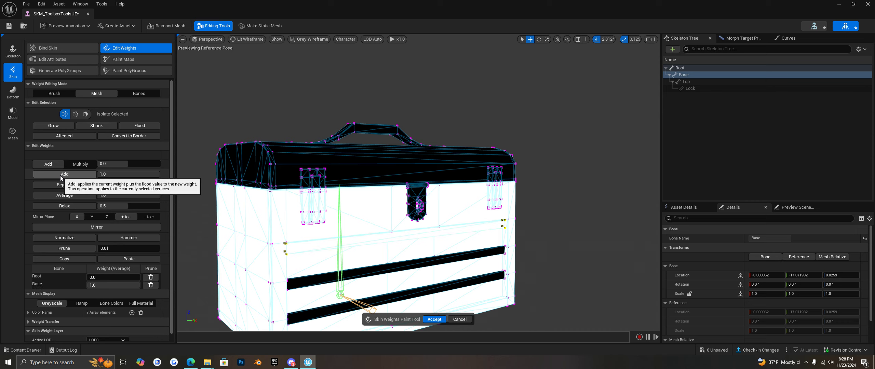
left_click(504, 253)
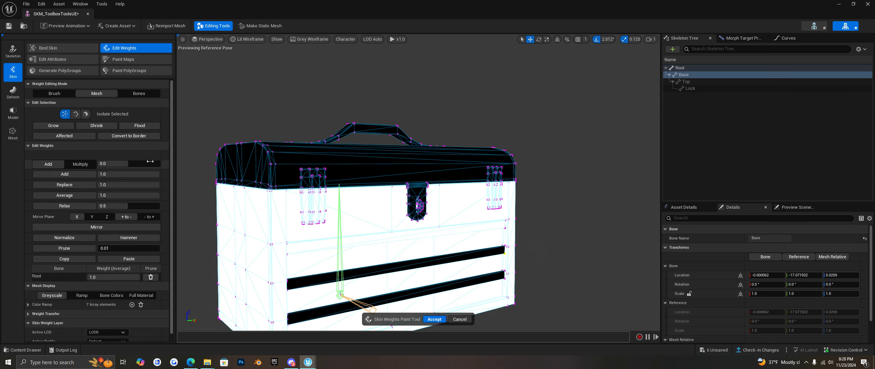
left_click(141, 126)
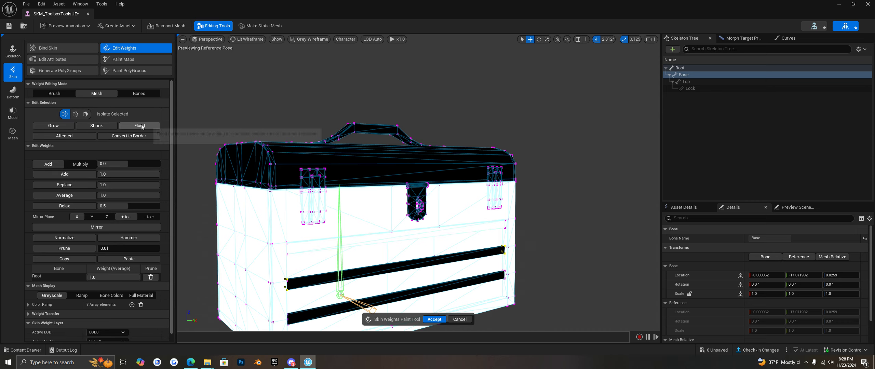
left_click(57, 175)
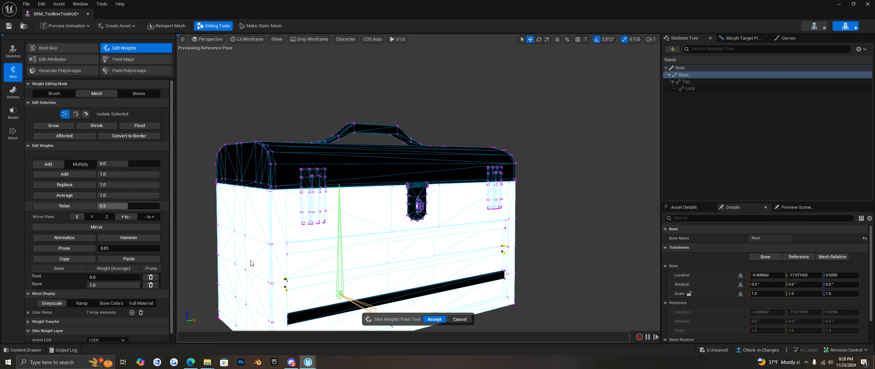
left_click(505, 278)
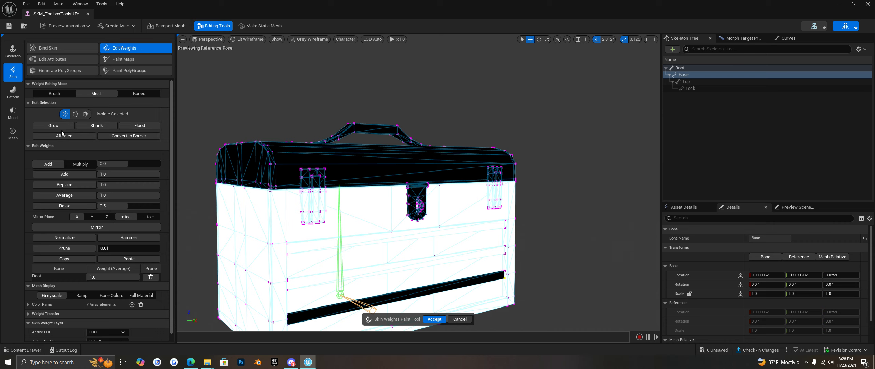
left_click(138, 137)
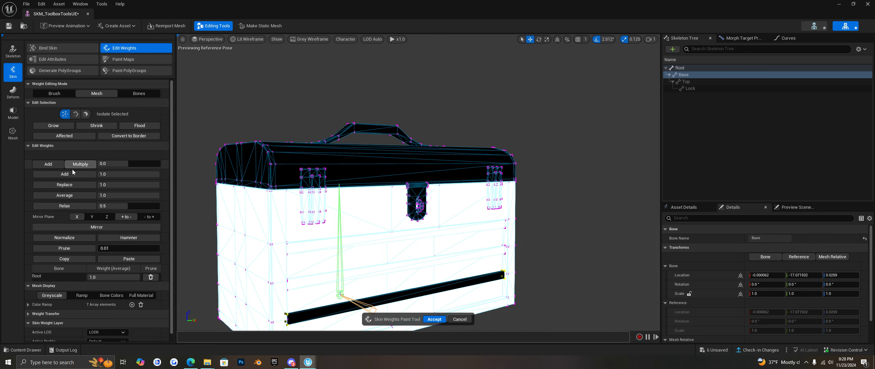
left_click(64, 174)
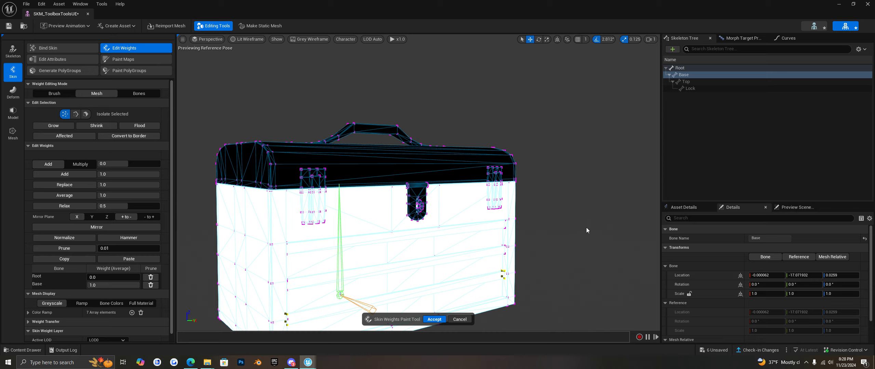
left_click_drag(586, 230, 487, 246, "alt")
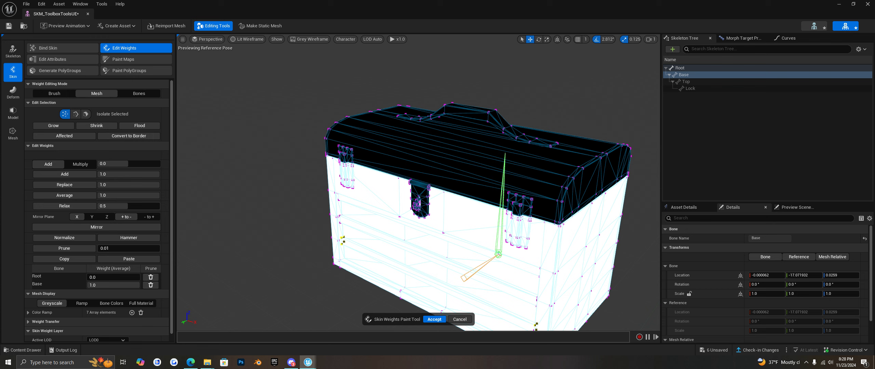
Select the whole lock and give it full 1.0 Base weight.
scroll(418, 183, "up", 5)
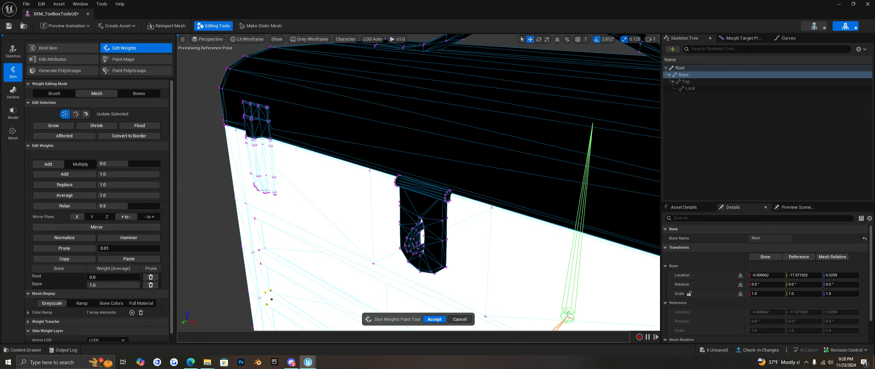
left_click(406, 246)
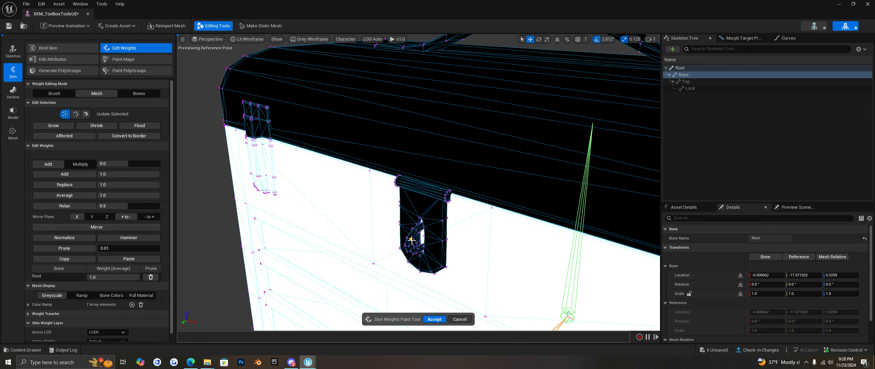
left_click(140, 126)
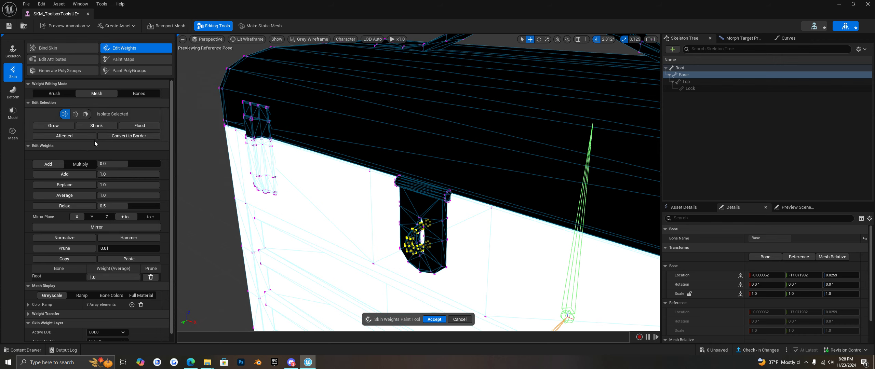
left_click(70, 176)
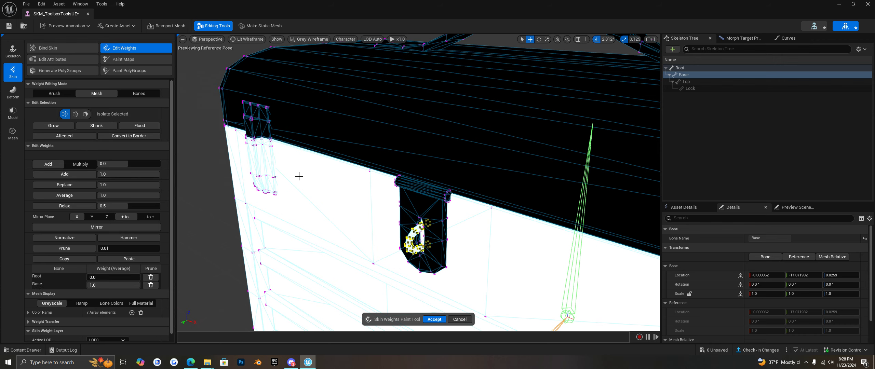
scroll(330, 191, "down", 5)
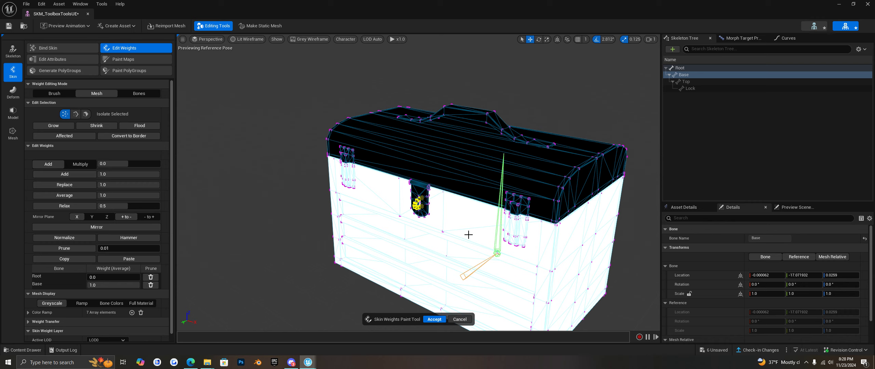
Select the left and right lock blocks' lower corners and weight them fully to Base.
left_click_drag(468, 234, 435, 239, "alt")
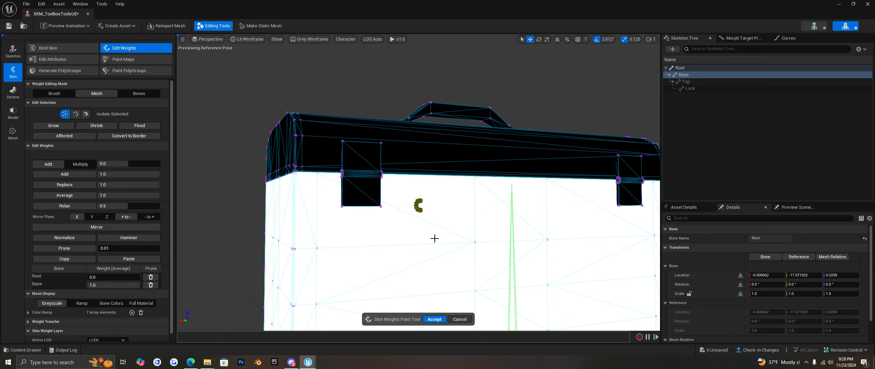
left_click(380, 206)
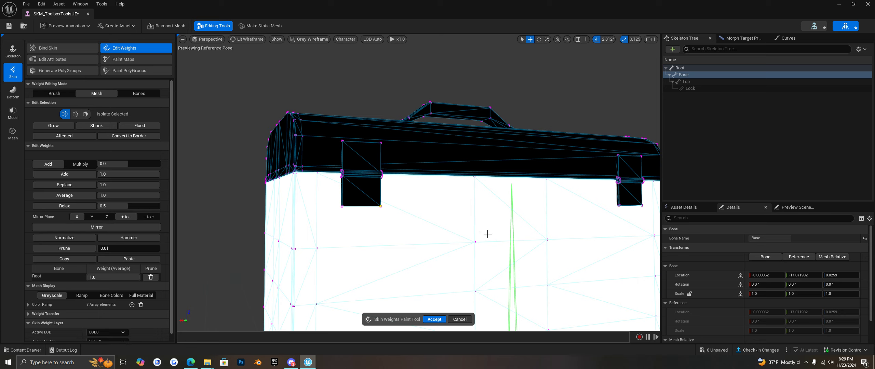
left_click(619, 206, "shift")
left_click(140, 127)
left_click(69, 177)
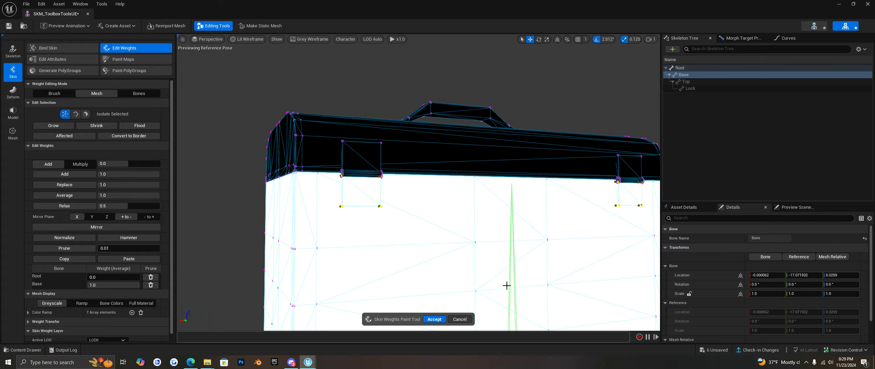
Pull back to the whole toolbox and show the Top bone's weights.
scroll(507, 285, "down", 5)
left_click_drag(506, 285, 618, 202, "alt")
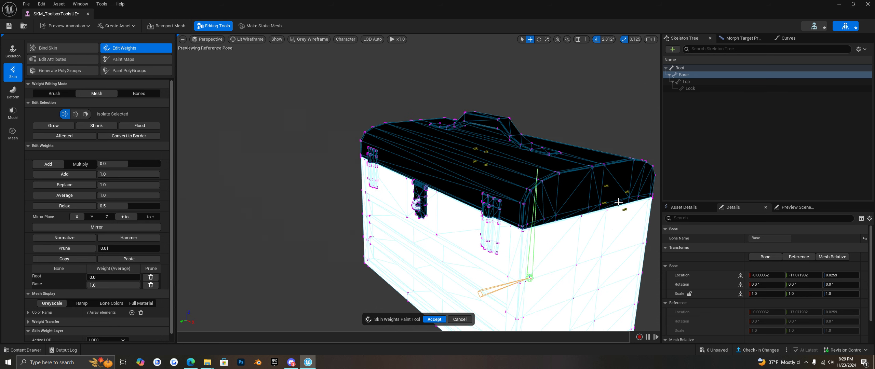
left_click(685, 81)
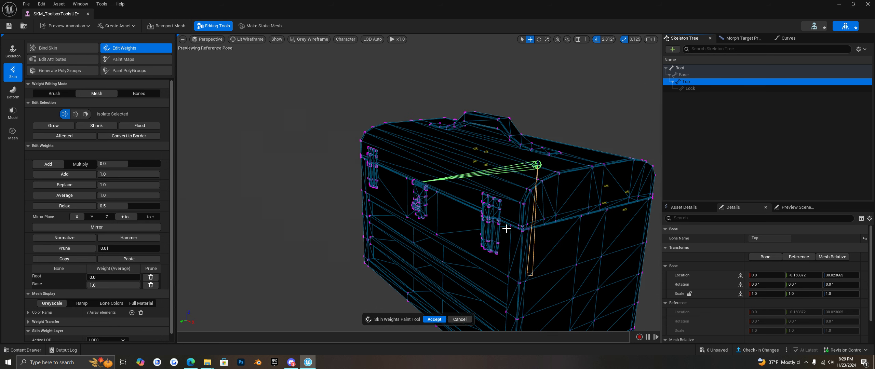
Weight the lid and its handle fully (1.0) to the Top bone.
left_click(528, 204)
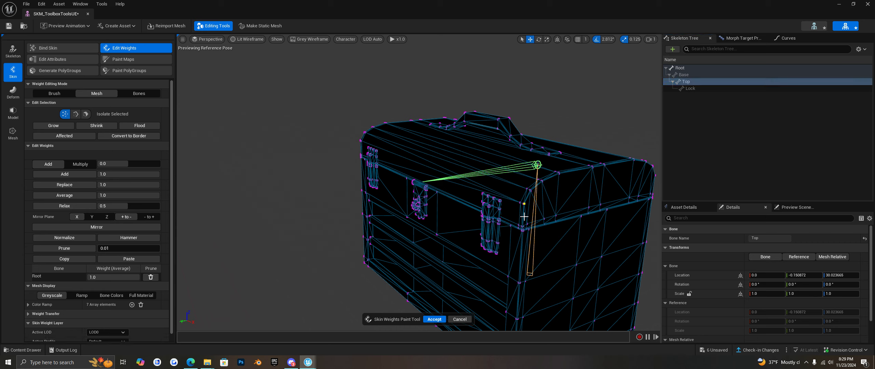
left_click(140, 125)
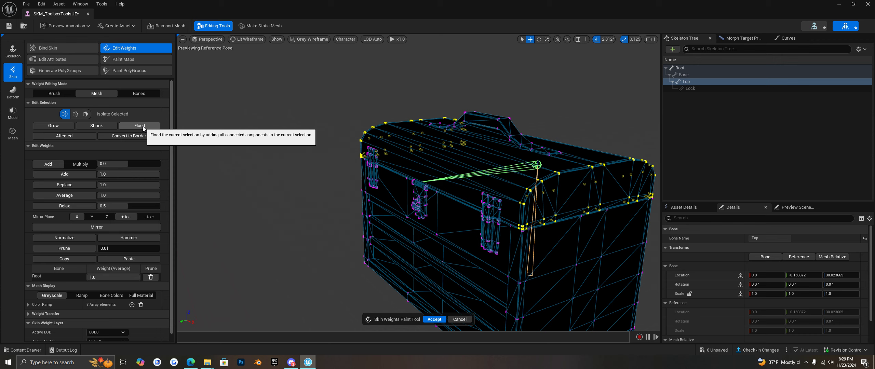
left_click(62, 174)
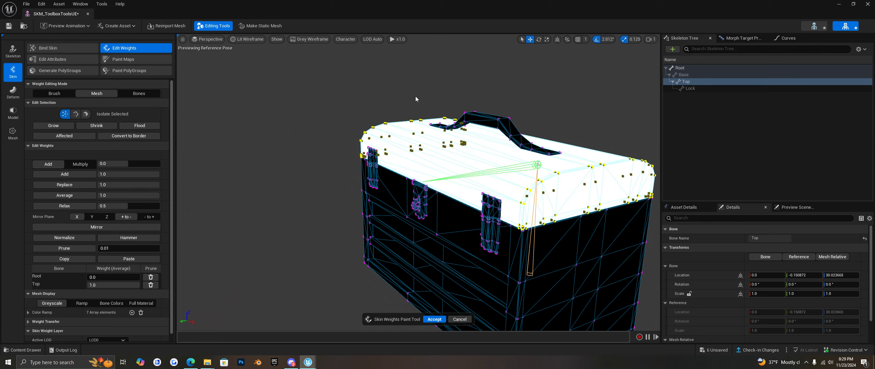
left_click(498, 119)
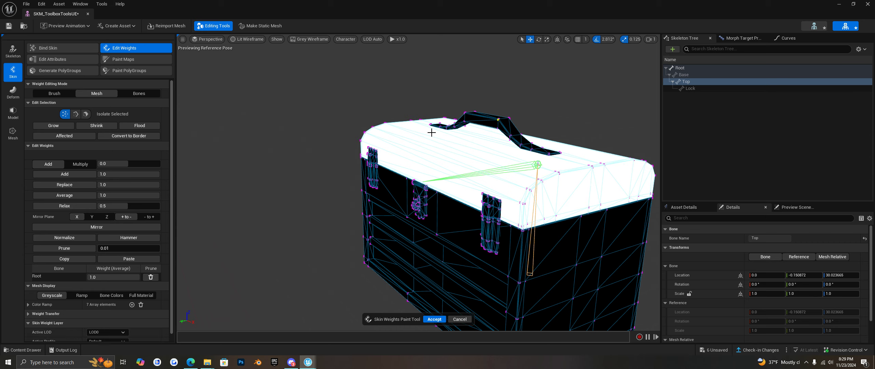
left_click(145, 125)
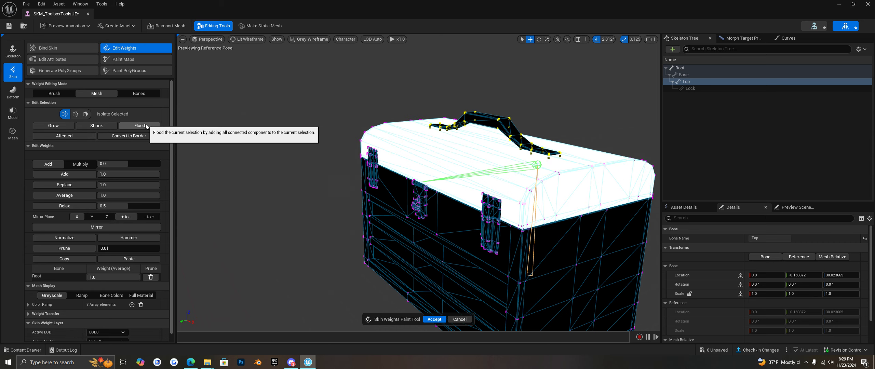
left_click(79, 174)
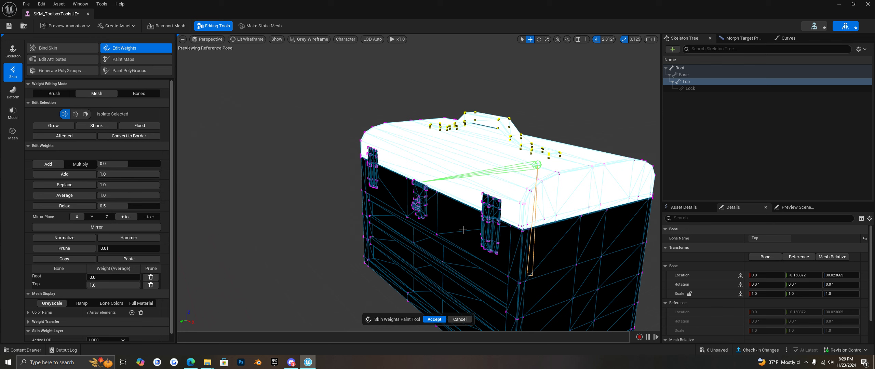
Give the remaining Root-weighted lid corner and hinge parts full Top weight.
left_click(499, 200)
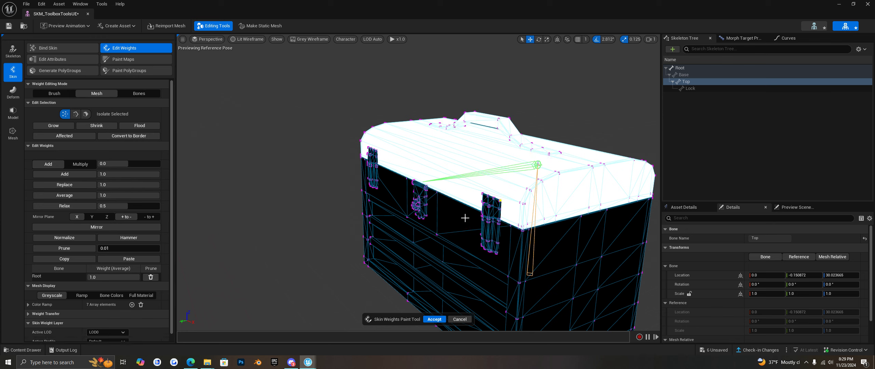
left_click(376, 151, "shift")
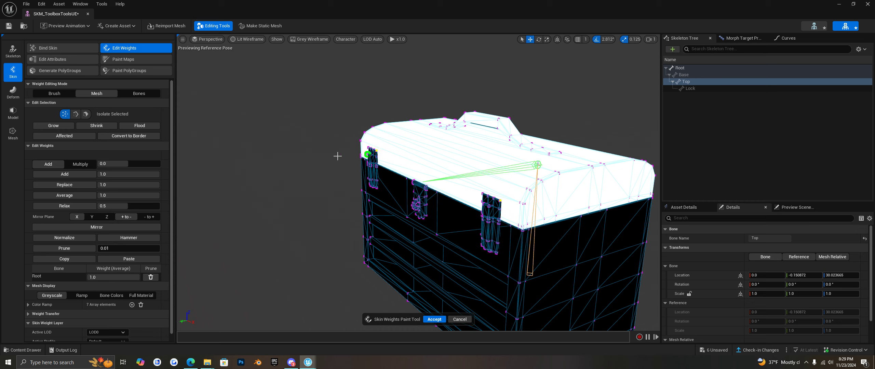
left_click(150, 126)
left_click(86, 176)
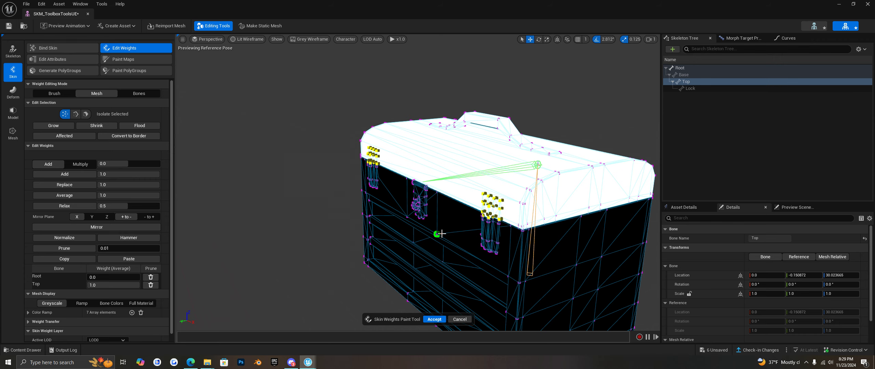
scroll(441, 234, "up", 5)
scroll(441, 234, "down", 5)
scroll(428, 264, "up", 5)
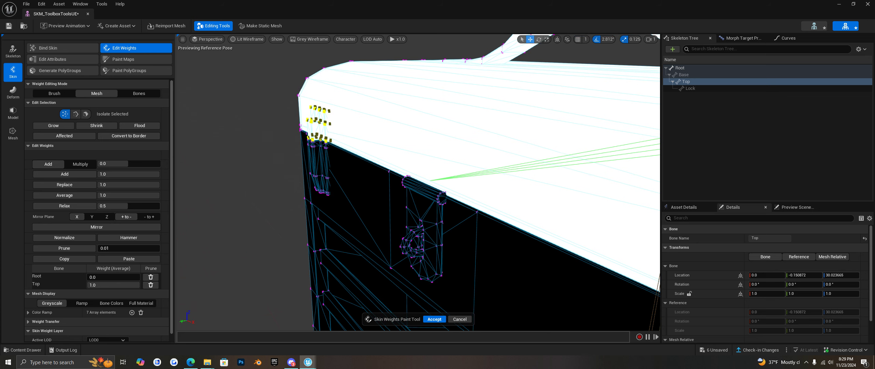
scroll(417, 184, "down", 5)
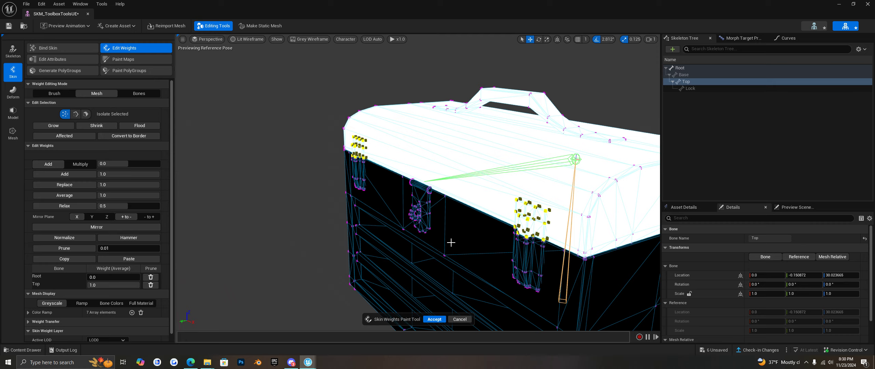
Select both upper latch pieces and weight them fully to Top.
left_click_drag(459, 244, 486, 240, "alt")
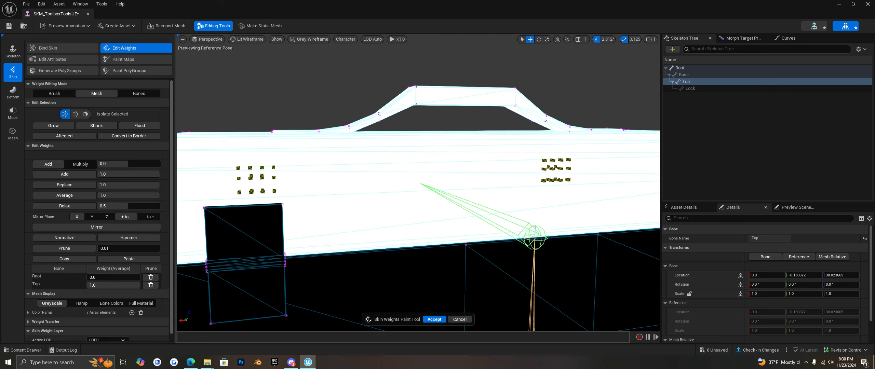
scroll(493, 230, "down", 3)
scroll(630, 198, "up", 2)
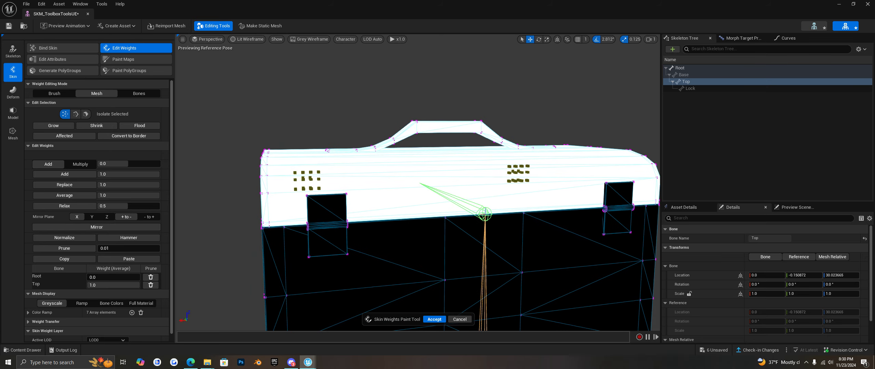
left_click(604, 184)
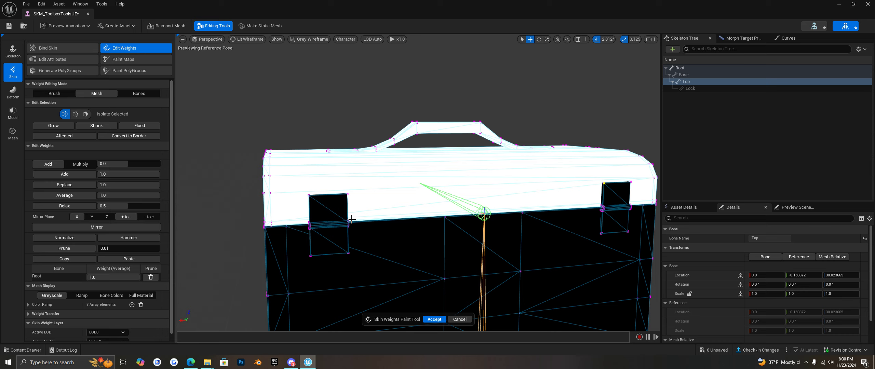
left_click(347, 194, "shift")
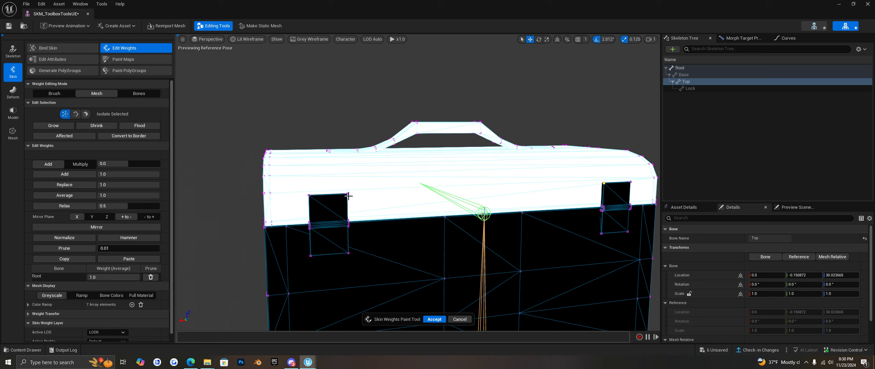
left_click(138, 126)
left_click(64, 173)
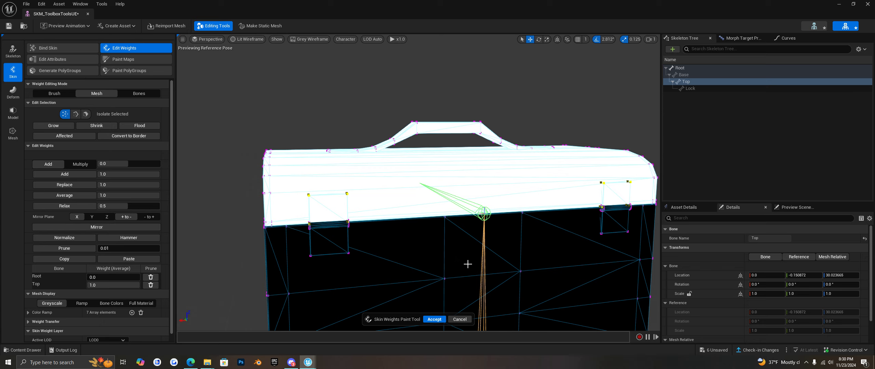
Weight the rear hinge rings fully (1.0) to Top.
left_click_drag(467, 264, 434, 266, "alt")
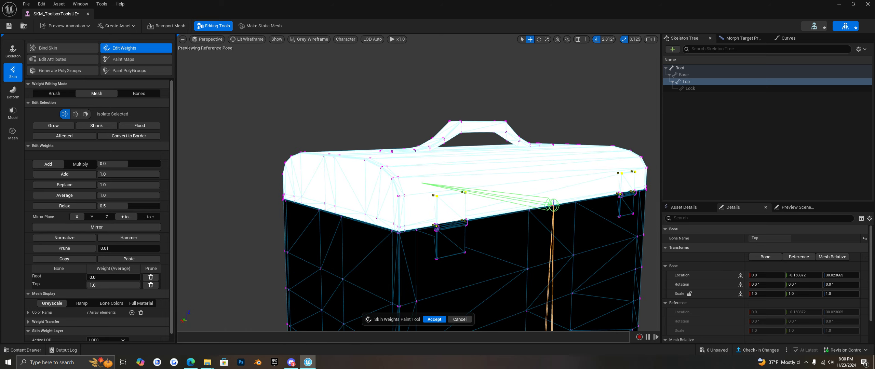
scroll(472, 266, "up", 5)
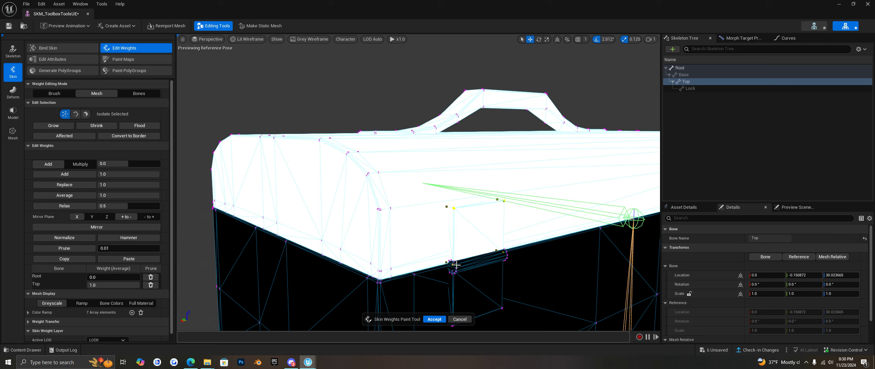
left_click(460, 268)
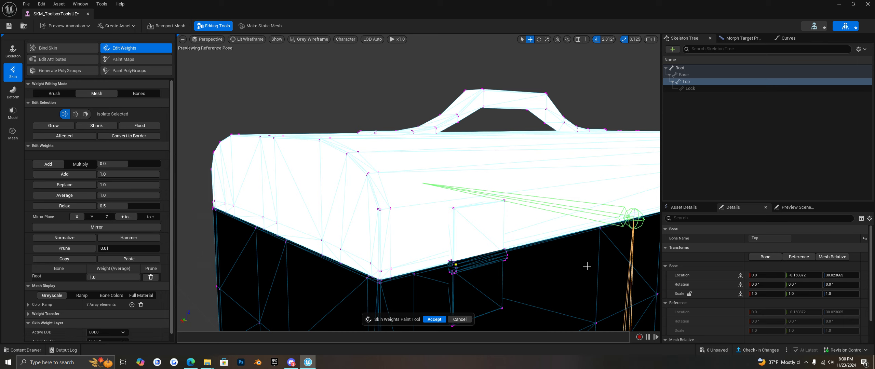
right_click_drag(591, 269, 591, 269)
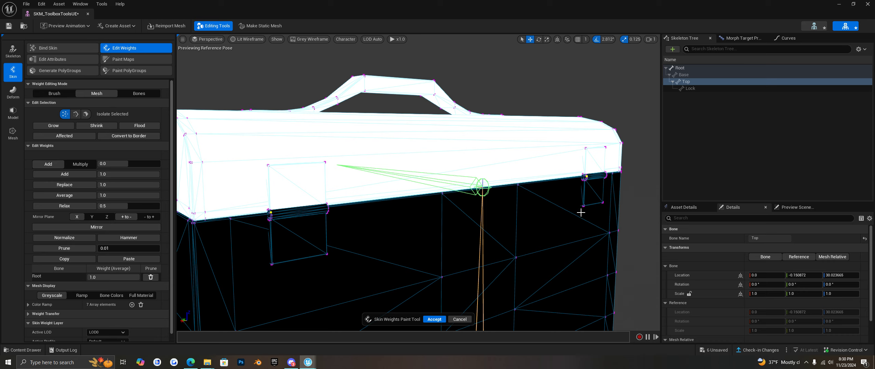
left_click(147, 127)
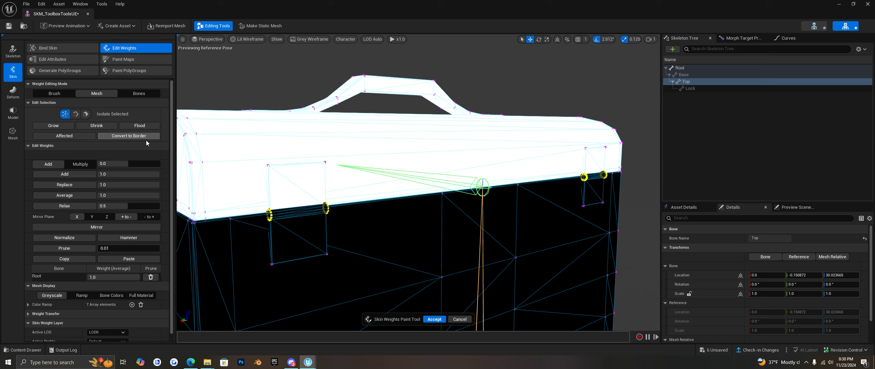
left_click(82, 174)
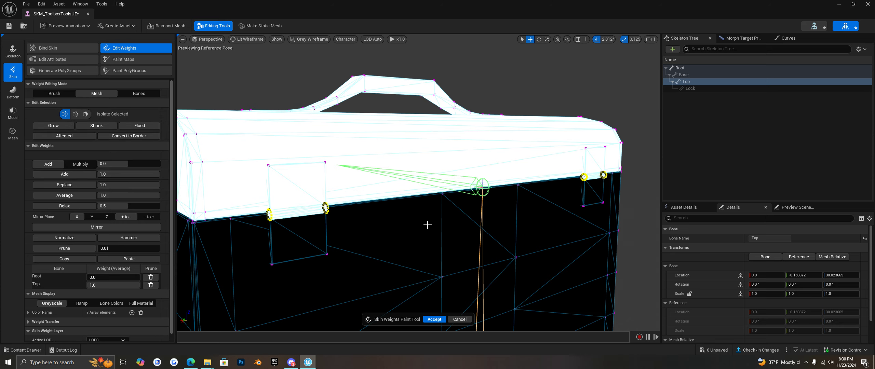
scroll(440, 215, "down", 5)
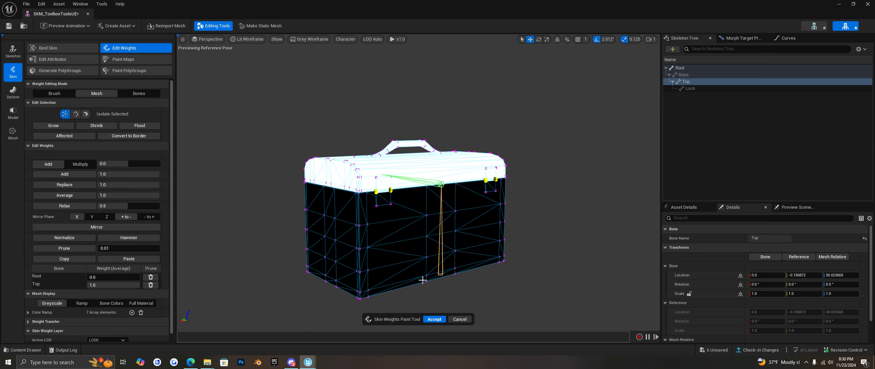
left_click_drag(448, 284, 623, 167, "alt")
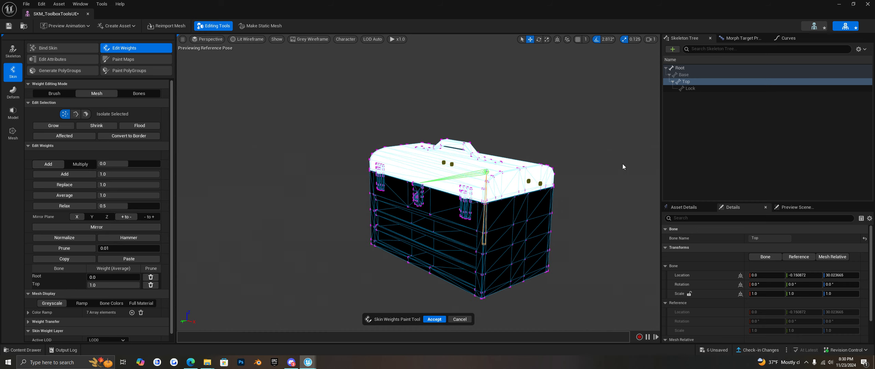
Flood the front hasp vertices with 1.0 Lock bone weight and accept the skin weight edits.
left_click(689, 89)
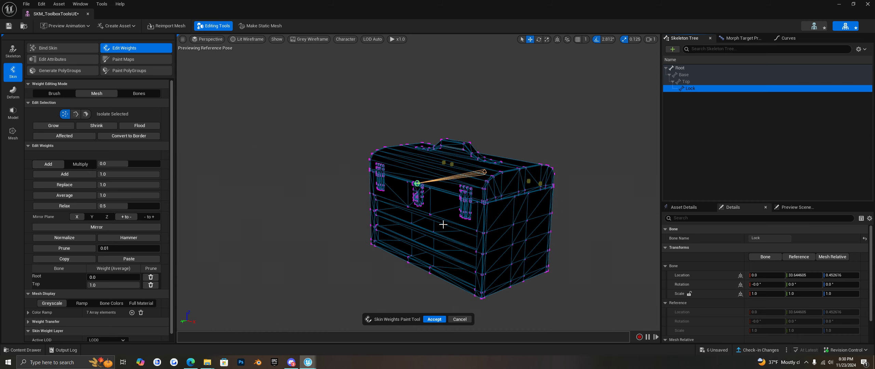
key("f")
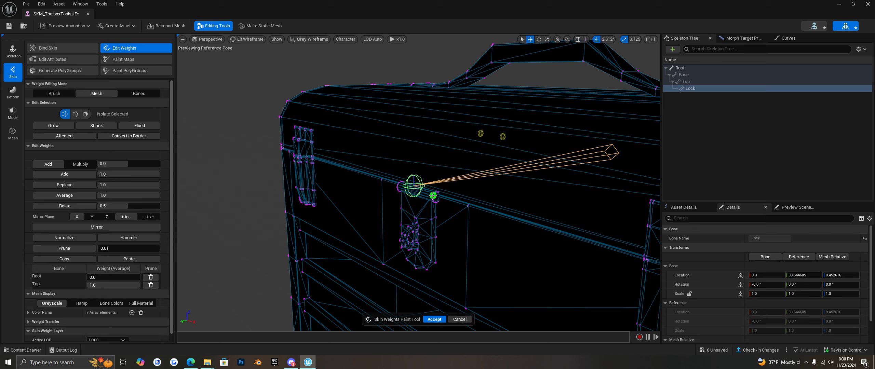
left_click(433, 195)
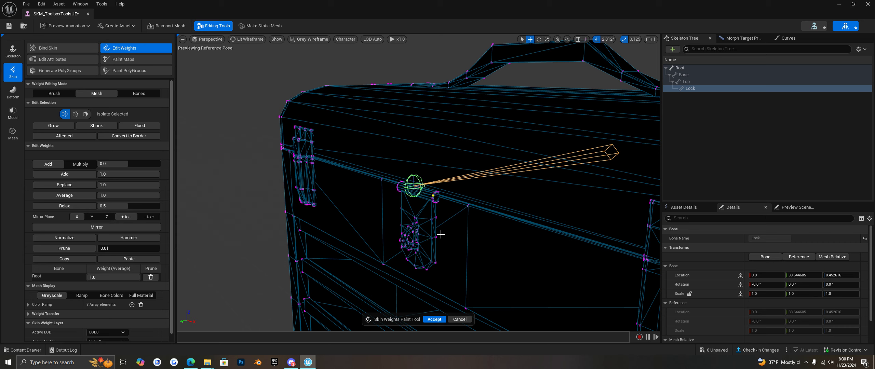
left_click(432, 219, "shift")
left_click(139, 126)
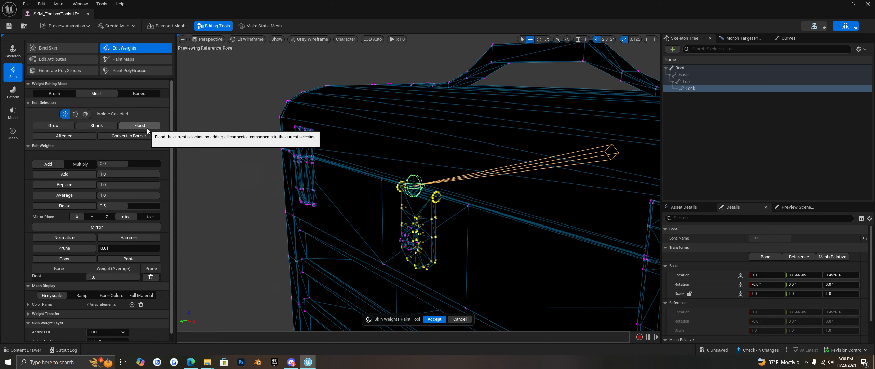
left_click(65, 175)
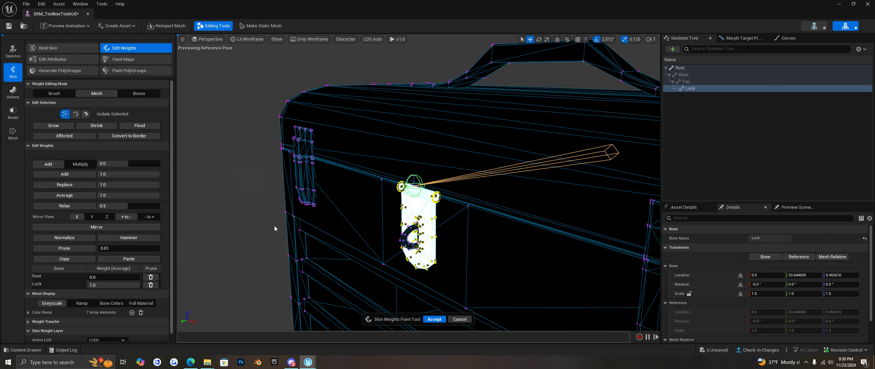
left_click(435, 319)
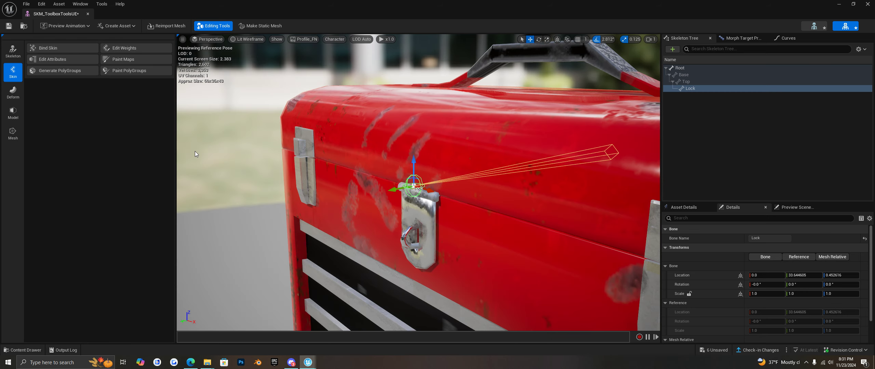
Tilt the Lock bone about 2.8° and orbit around the toolbox side to confirm the hasp follows.
left_click(538, 39)
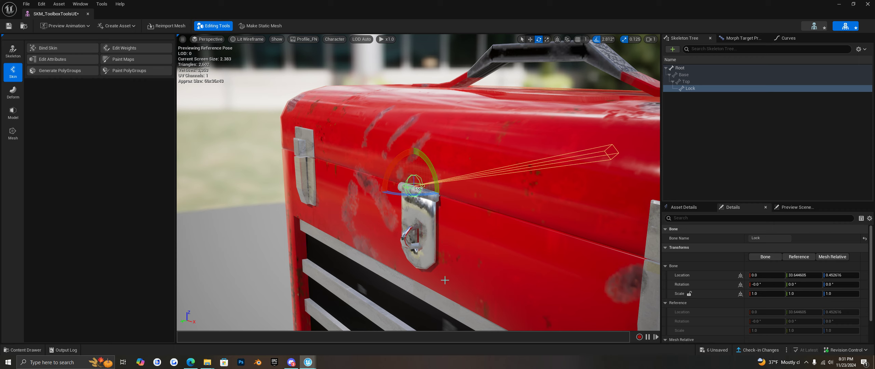
mouse_move(465, 244)
left_mouse_down("alt")
mouse_move(390, 181)
mouse_move(382, 205)
mouse_move(385, 174)
left_mouse_up("alt")
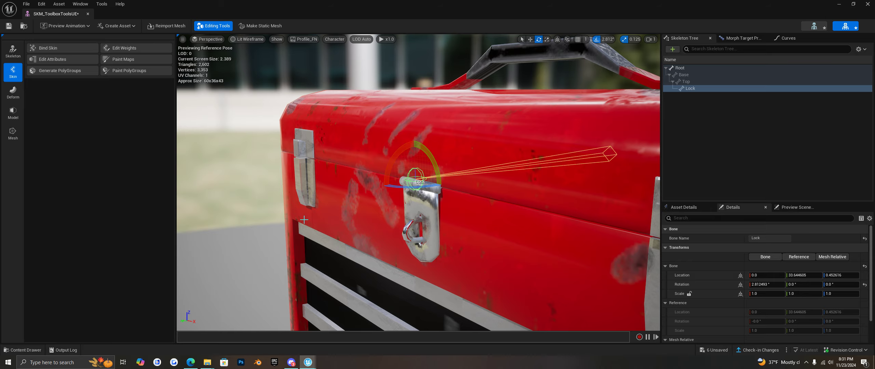
right_click_drag(305, 220, 305, 221)
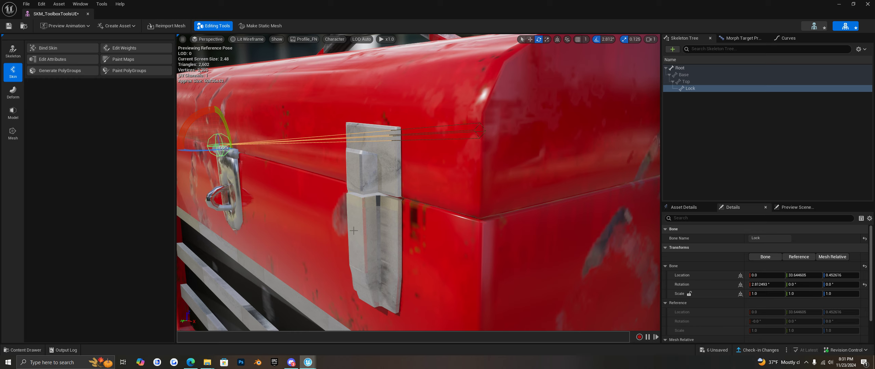
scroll(296, 233, "down", 10)
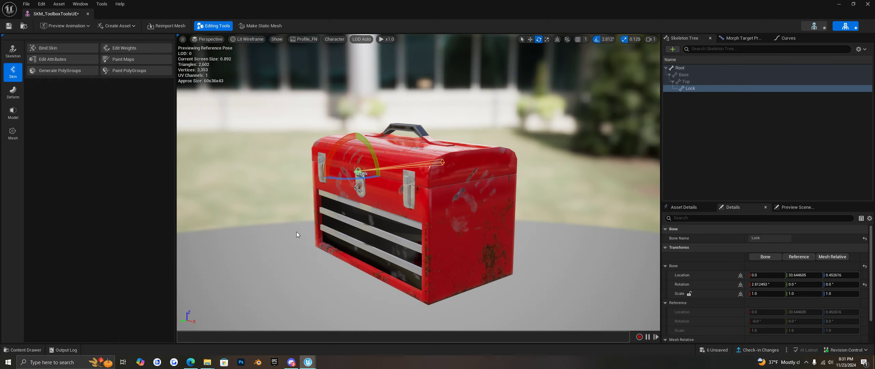
left_click_drag(296, 232, 226, 205, "alt")
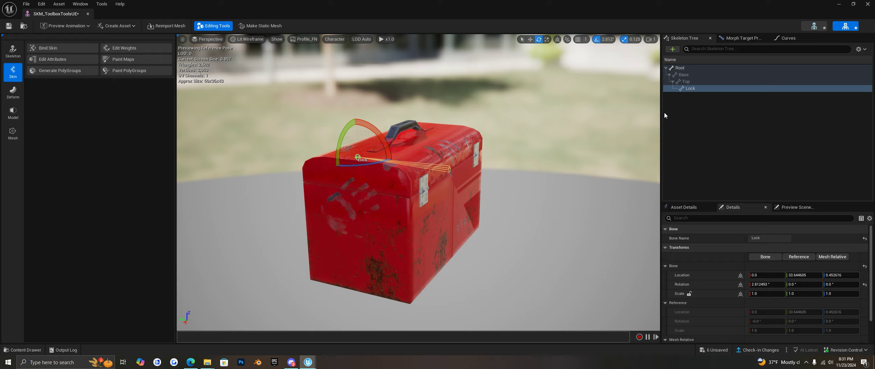
left_click(685, 82)
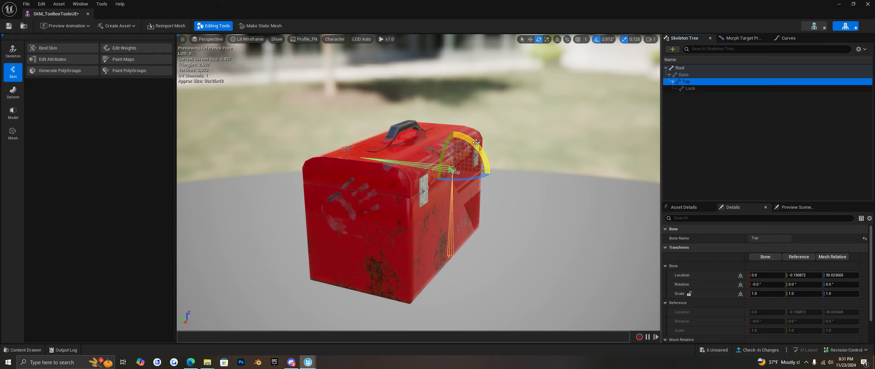
Swing the lid open with a -61.875° Top bone rotation, then save SKM_ToolboxToolsUE and close its editor.
left_click_drag(473, 145, 480, 181)
left_click_drag(480, 185, 393, 189, "alt")
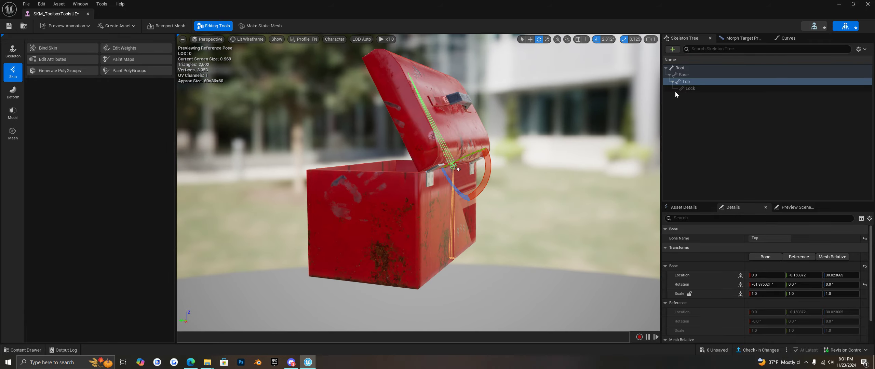
left_click(681, 75)
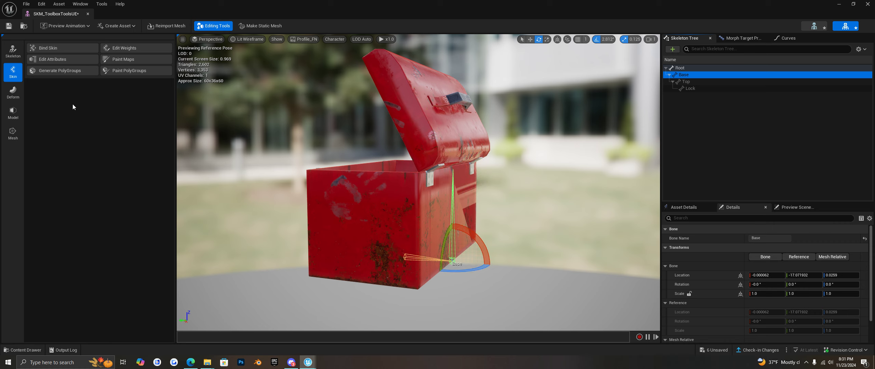
left_click(9, 26)
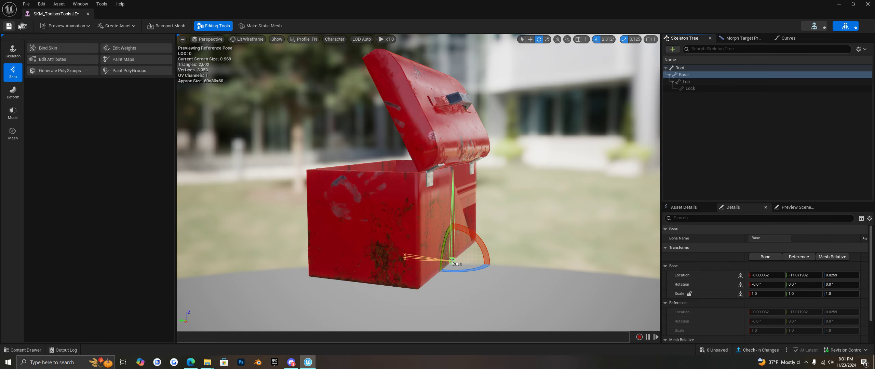
left_click(91, 14)
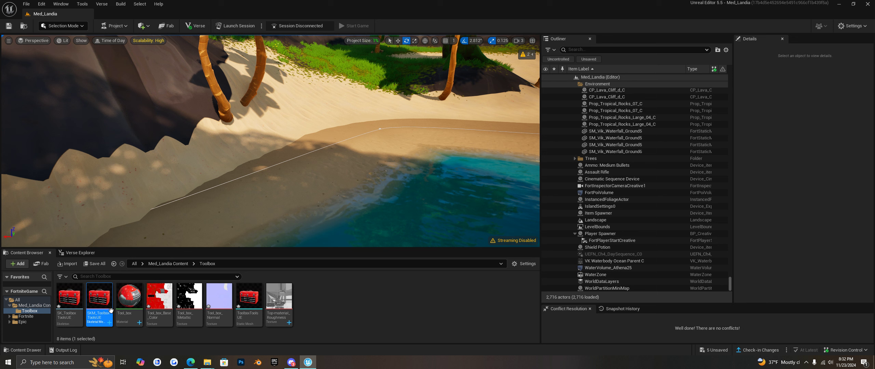
Drop SKM_ToolboxToolsUE onto the beach sand and rotate it about 177° around its vertical axis.
left_click_drag(99, 300, 241, 164)
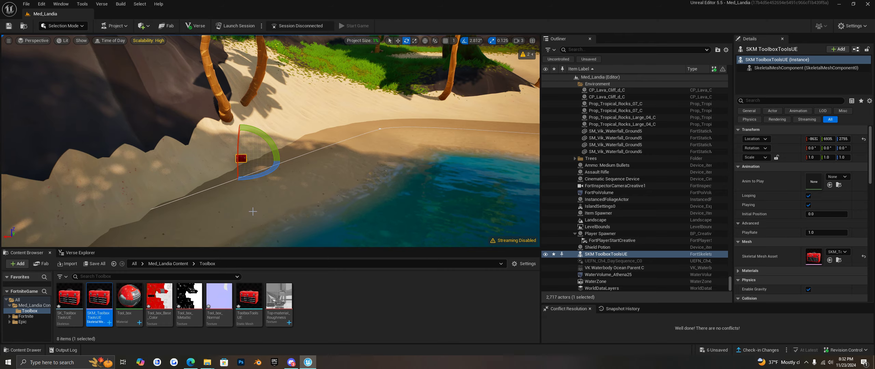
key("f")
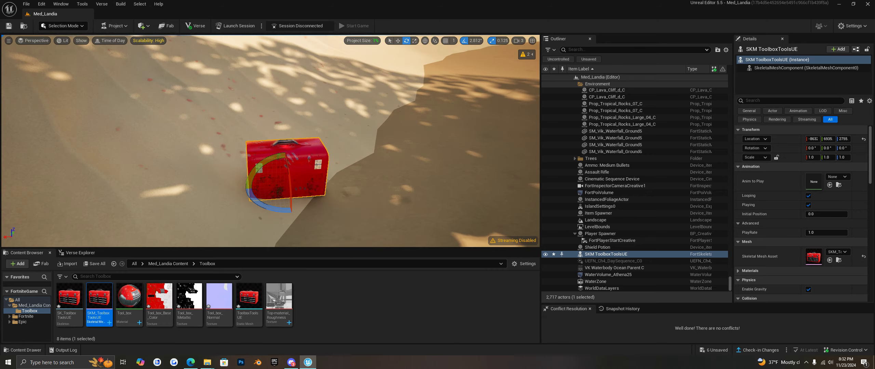
right_click_drag(270, 140, 253, 144)
scroll(270, 140, "down", 5)
left_click_drag(241, 156, 291, 125)
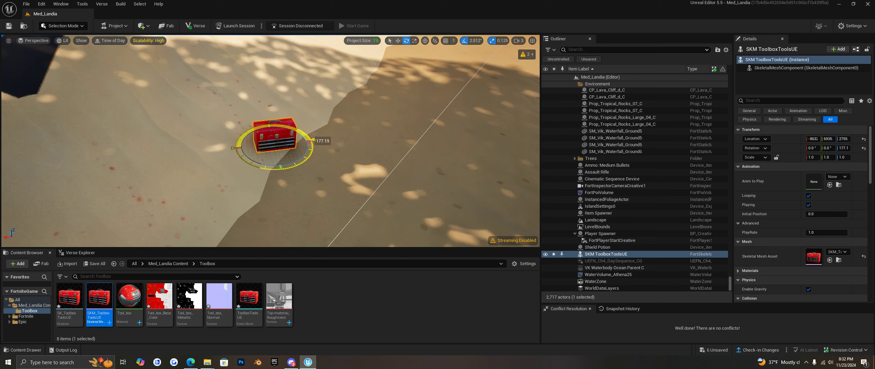
Lower the viewport Camera Speed to 0.33 and fly in close to the toolbox.
mouse_move(328, 211)
right_mouse_down()
mouse_move(314, 205)
mouse_move(324, 208)
right_mouse_up()
right_click_drag(525, 72, 525, 71)
left_click(521, 42)
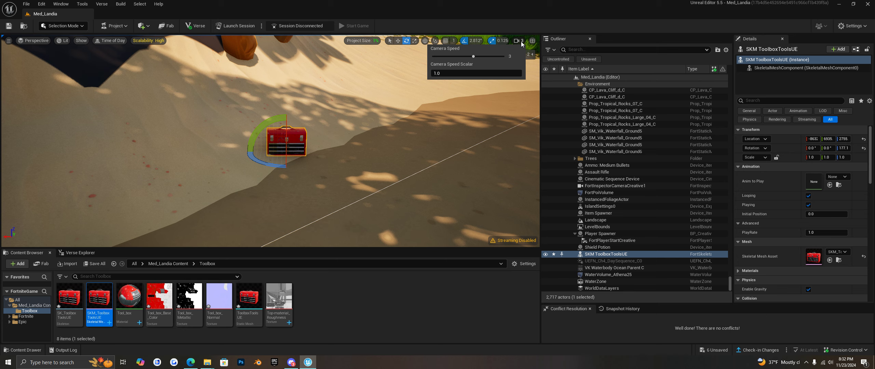
mouse_move(473, 56)
left_mouse_down()
mouse_move(454, 58)
mouse_move(467, 61)
left_mouse_up()
right_click_drag(369, 168, 374, 182)
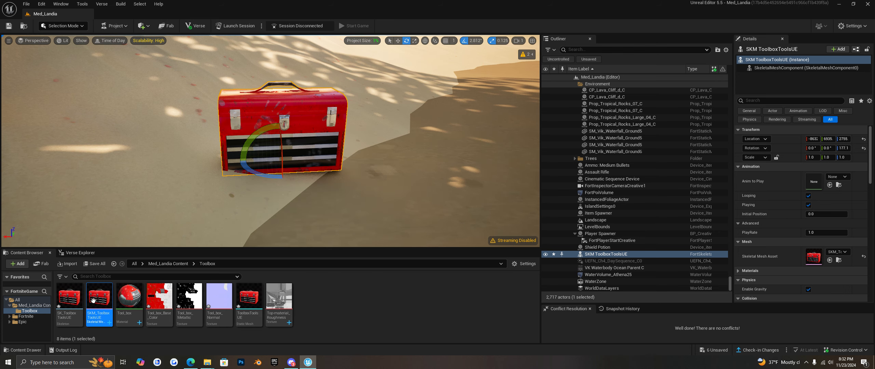
Create a Level Sequence in the Toolbox folder, keep the name NewLevelSequence, and open it in Sequencer.
right_click(312, 302)
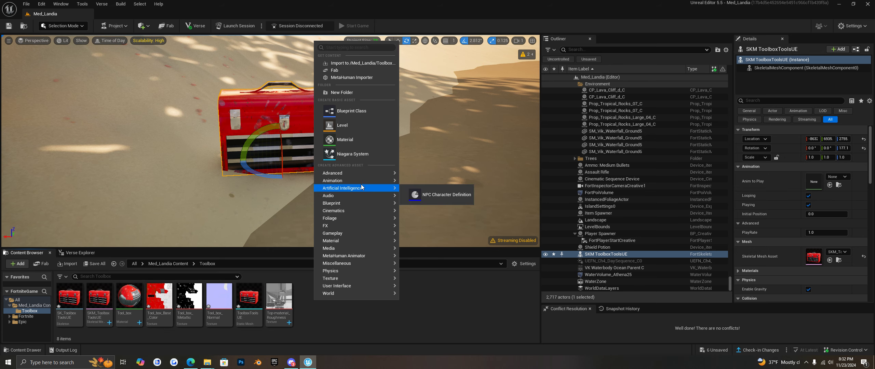
mouse_move(362, 215)
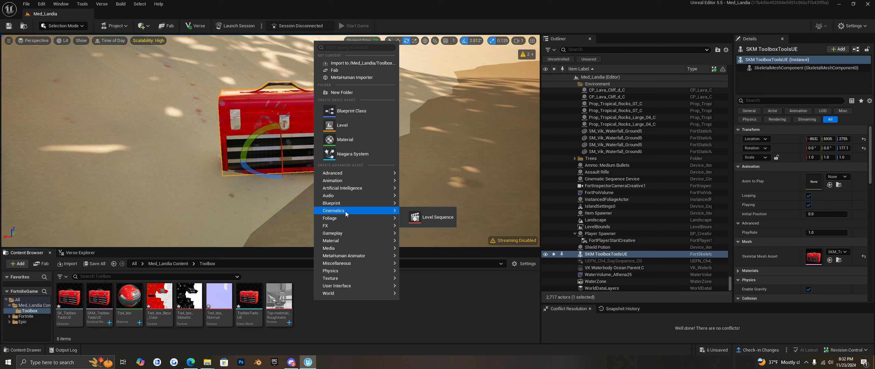
left_click(438, 217)
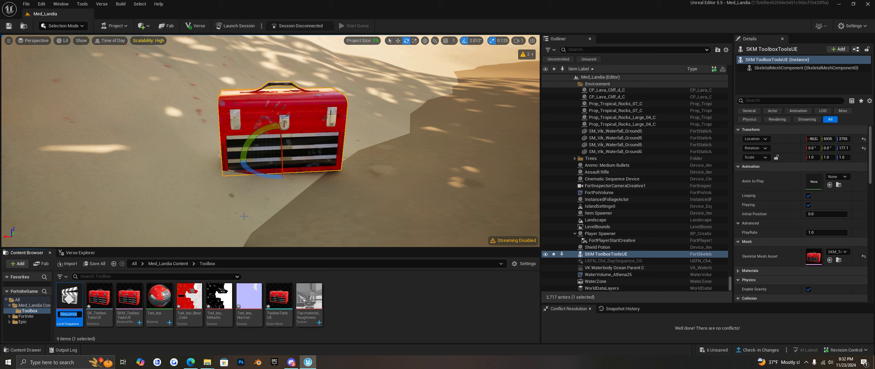
key("Return")
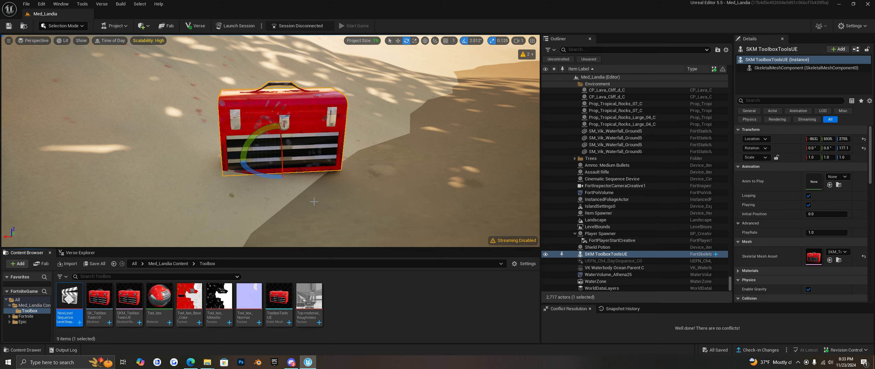
double_click(66, 300)
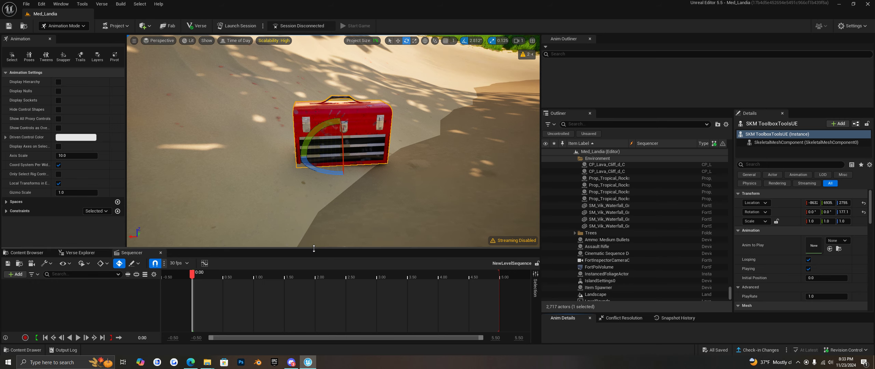
Enlarge the Sequencer panel and drag the SKM ToolboxToolsUE actor from the Outliner into the track list.
left_click_drag(314, 248, 322, 202)
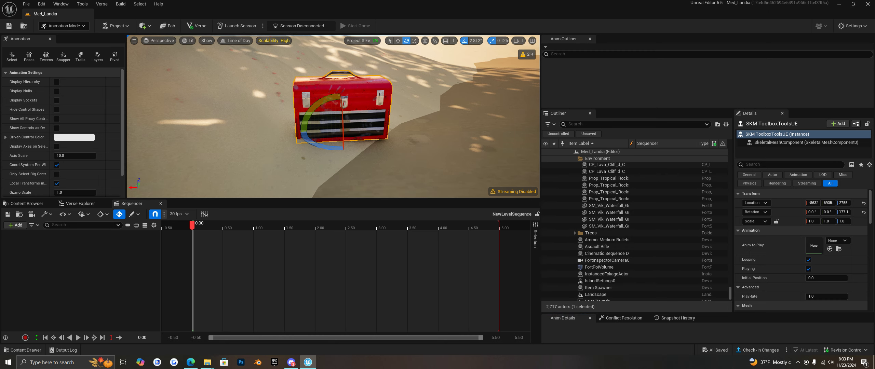
left_click(362, 99)
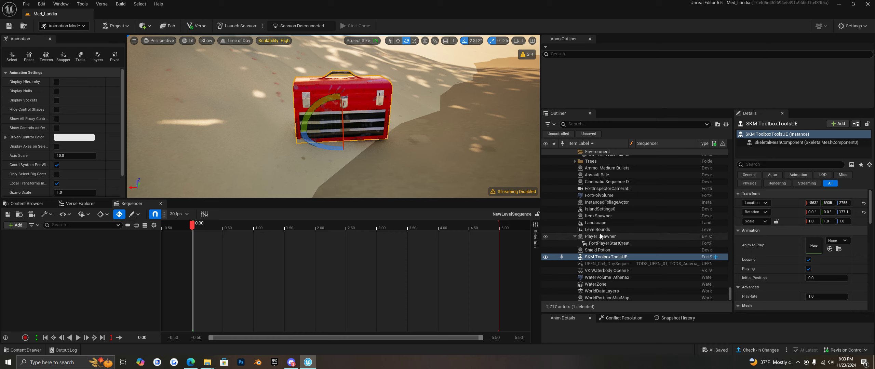
left_click(617, 259)
left_click_drag(616, 258, 56, 272)
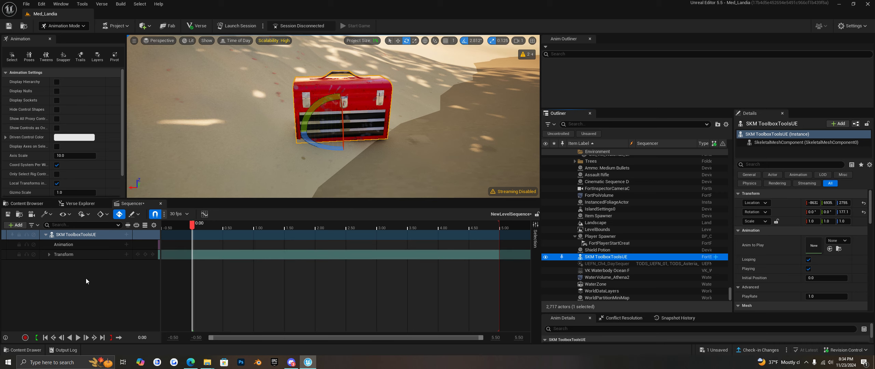
Expand the toolbox's Transform sub-track and select the SKM ToolboxToolsUE track.
left_click(49, 255)
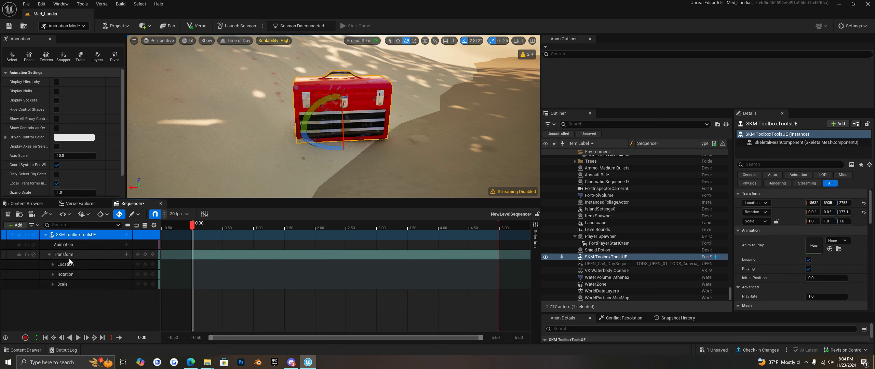
left_click(49, 255)
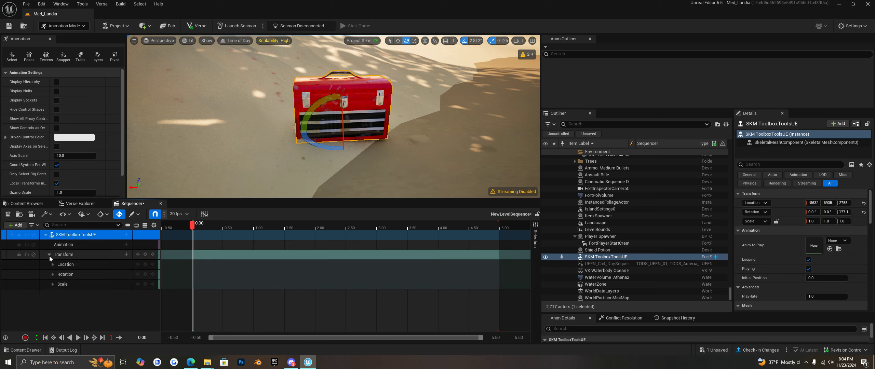
left_click(49, 255)
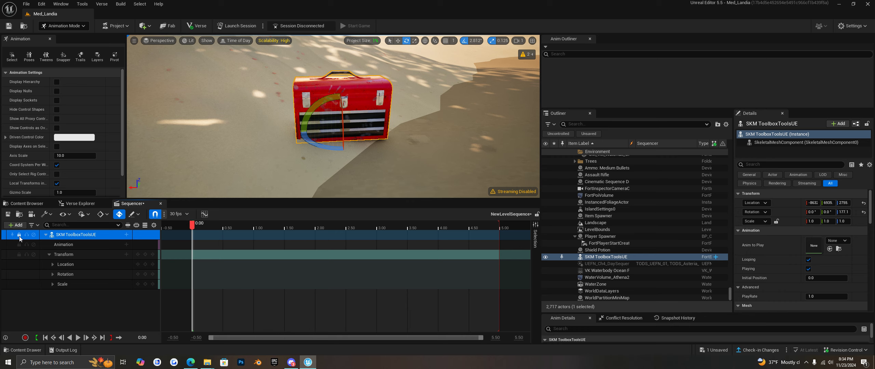
left_click(63, 256)
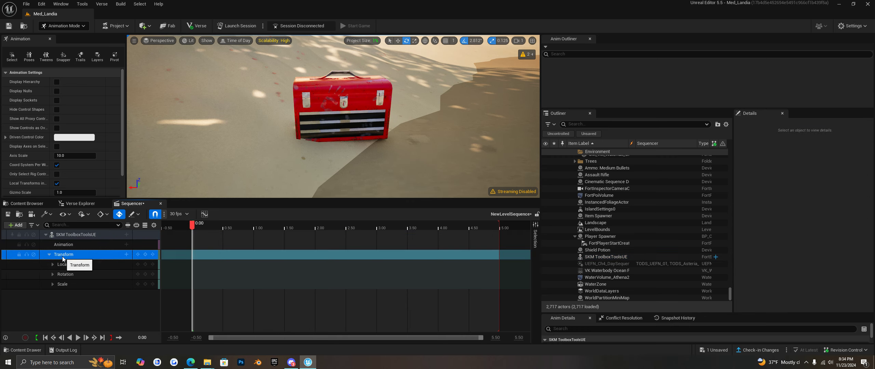
left_click(75, 234)
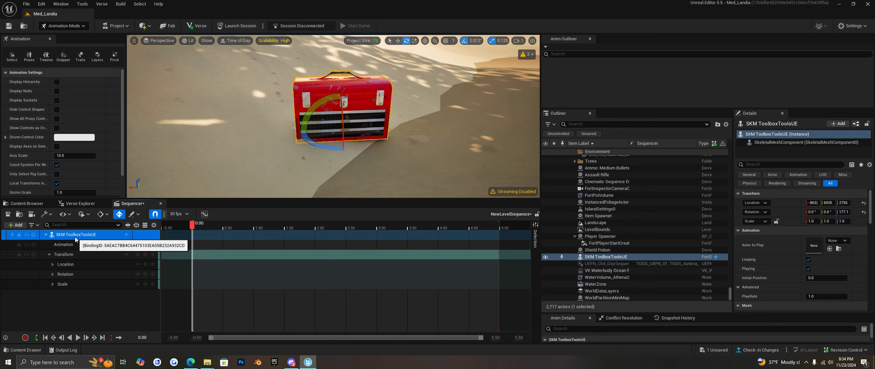
Bake the SKM ToolboxToolsUE track to an FK Control Rig using the default baking options.
right_click(76, 239)
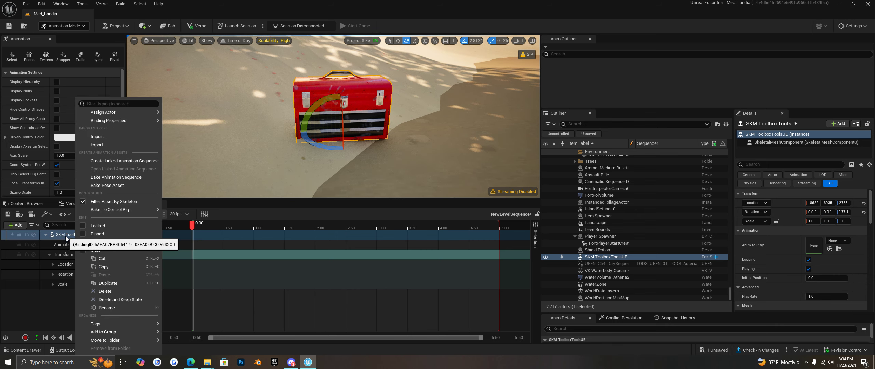
right_click(65, 236)
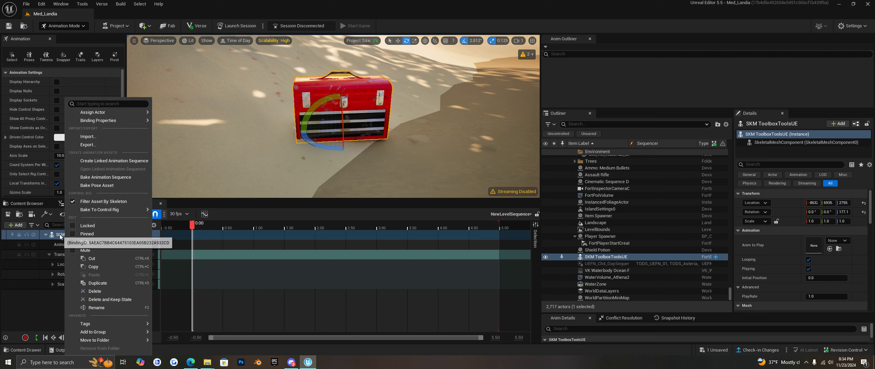
mouse_move(112, 207)
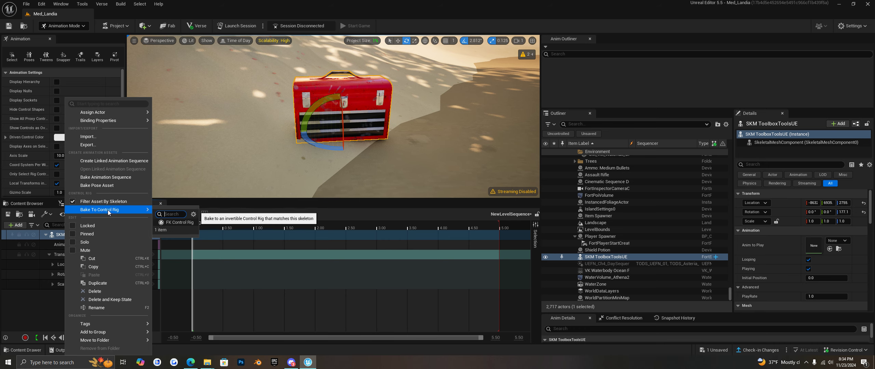
left_click(179, 222)
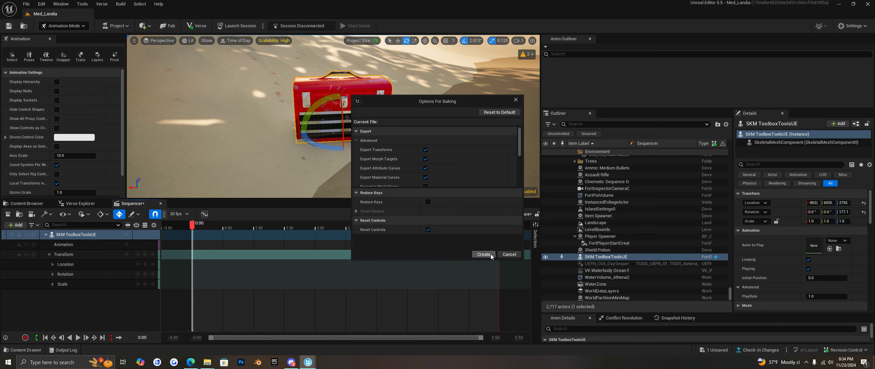
left_click(490, 254)
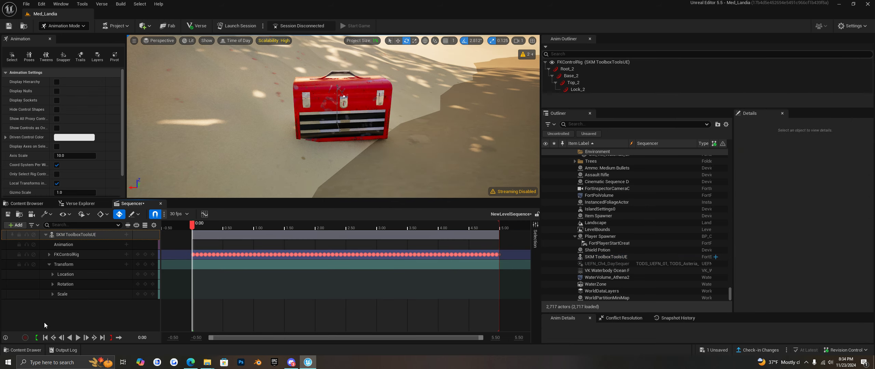
Expand FKControlRig and delete the in-between keys on Lock_2, Top_2, Base_2 and Root_2.
left_click(69, 254)
left_click(49, 254)
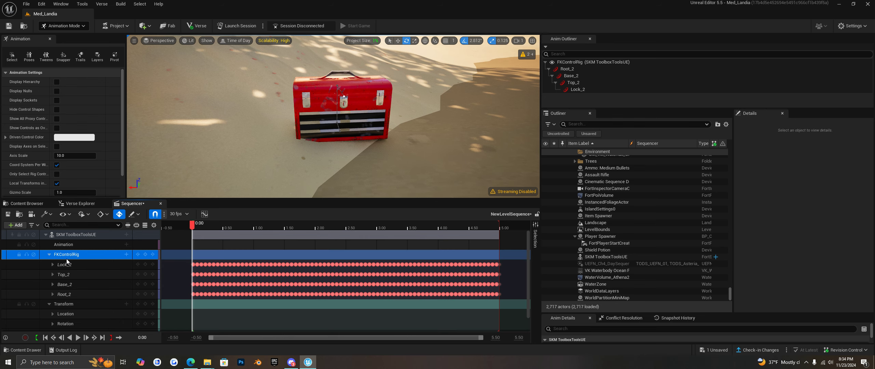
left_click(196, 264)
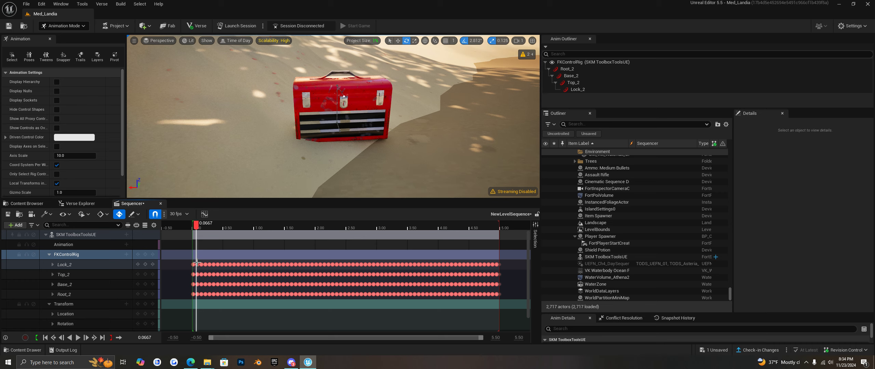
left_click(246, 264)
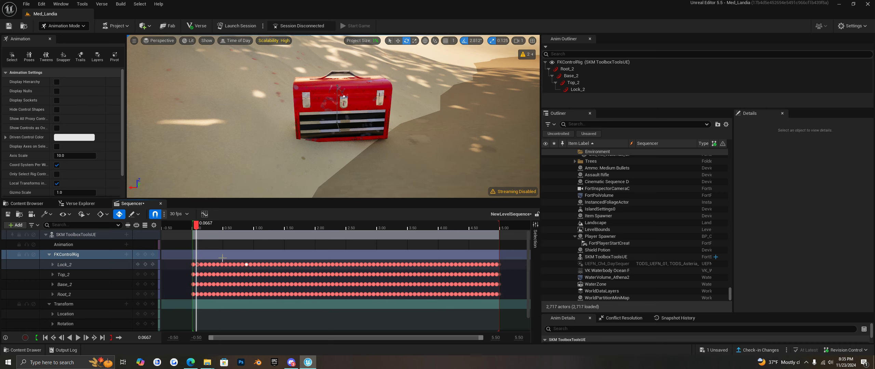
left_click(222, 258)
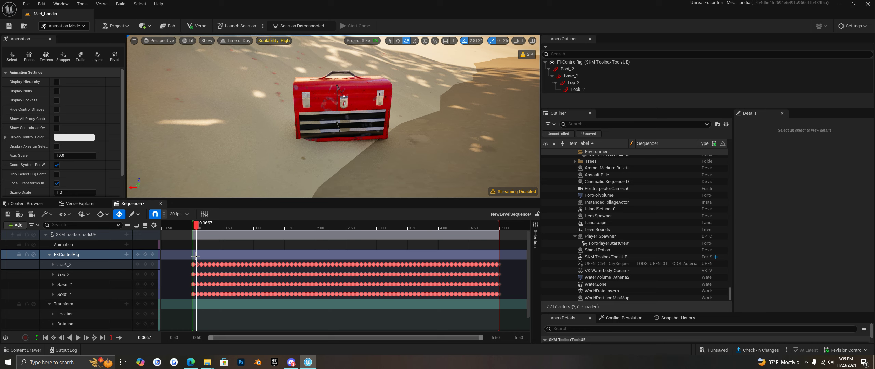
left_click_drag(195, 256, 203, 275)
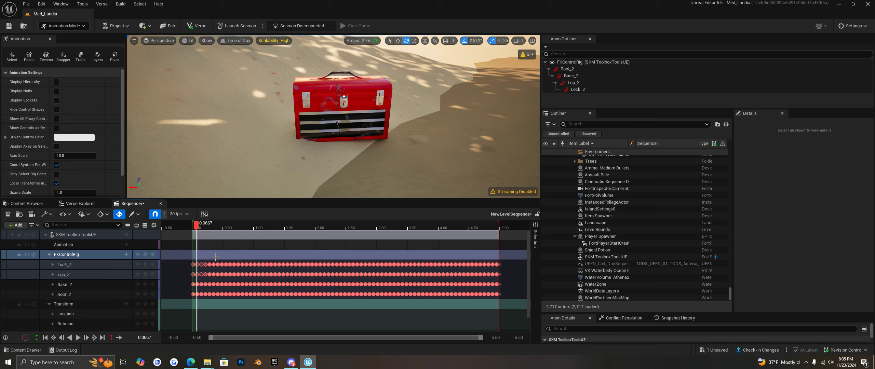
left_click(209, 274)
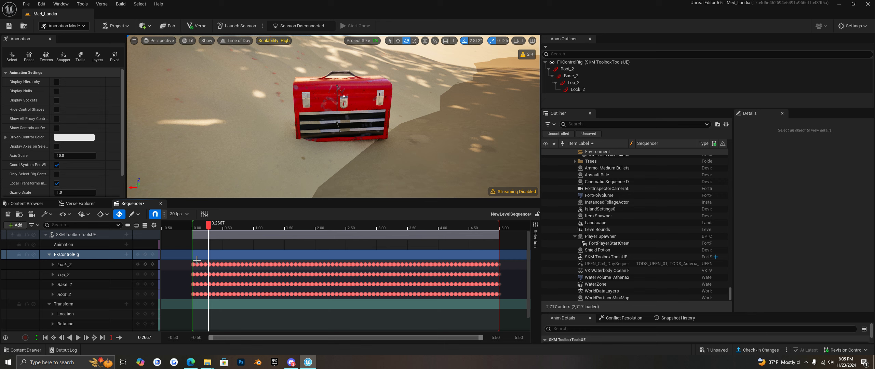
left_click_drag(196, 261, 496, 300)
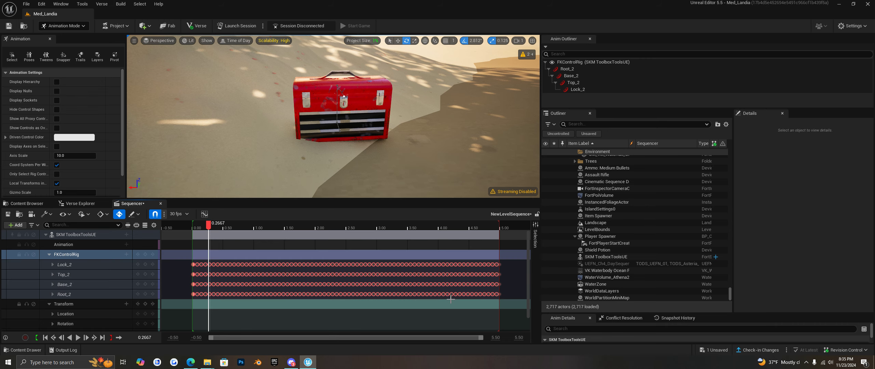
key("Delete")
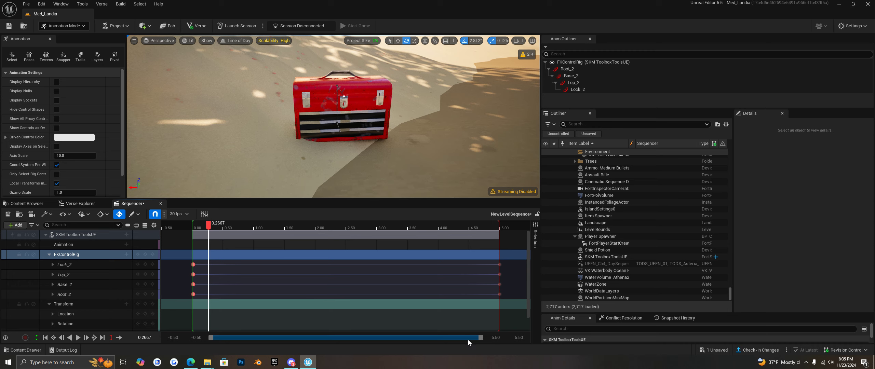
Zoom the timeline in and delete the four control keys at 0.0333.
left_click_drag(479, 339, 341, 347)
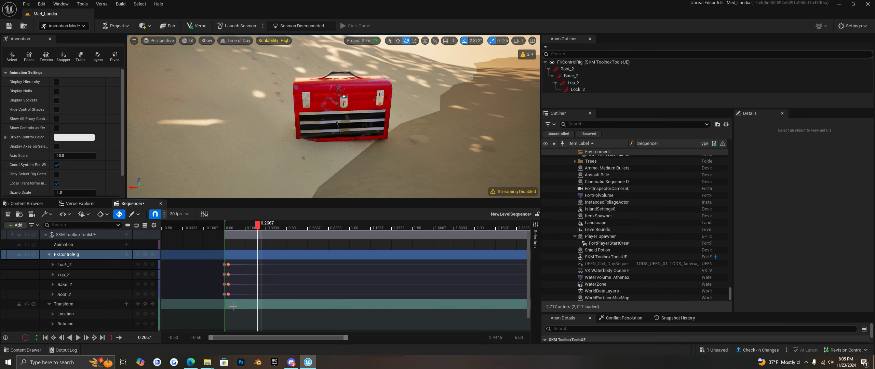
left_click_drag(346, 341, 490, 342)
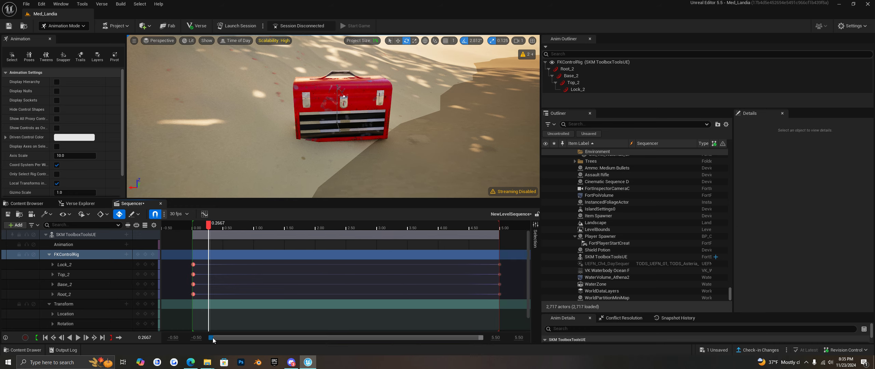
left_click_drag(216, 339, 188, 344)
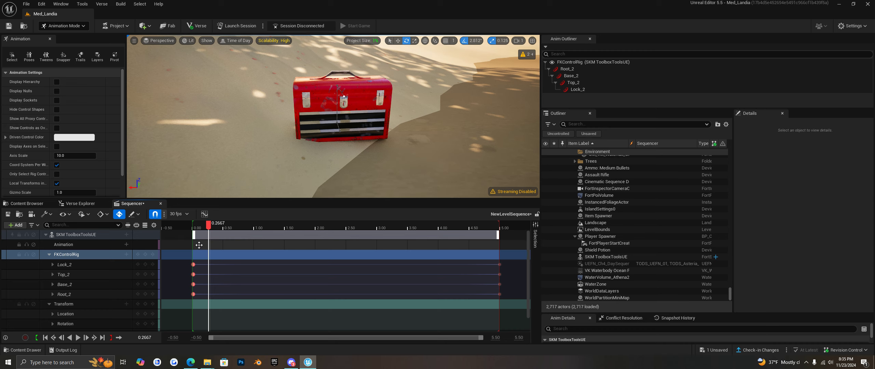
left_click_drag(481, 338, 268, 337)
left_click(332, 266)
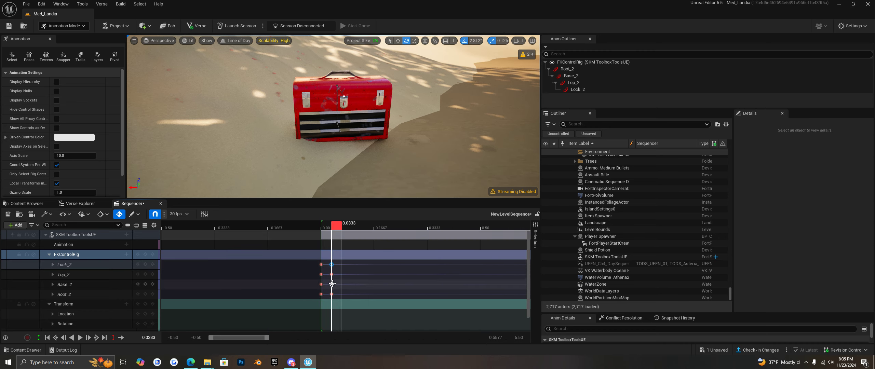
left_click_drag(328, 261, 338, 303)
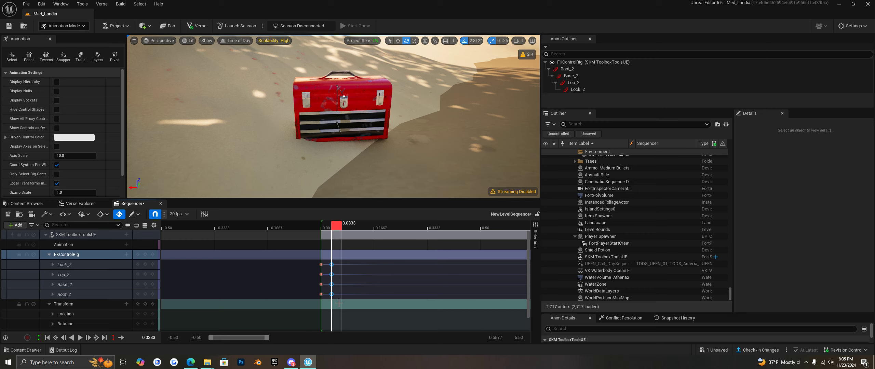
key("Delete")
Widen the timeline back out to 5.50 and scrub the playhead through the animation.
left_click_drag(337, 226, 329, 229)
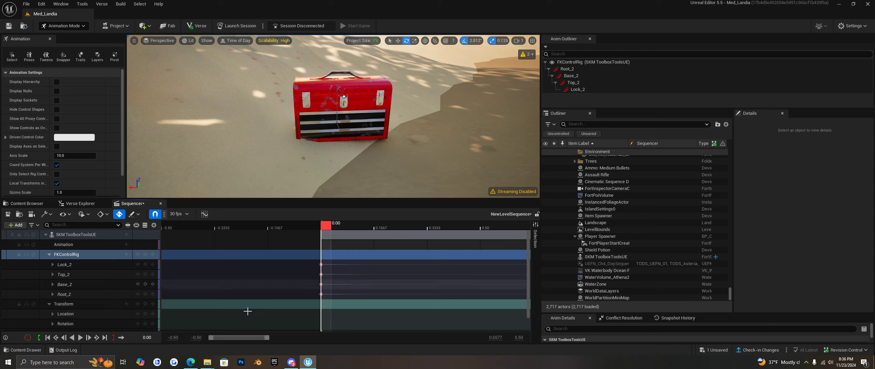
scroll(202, 276, "down", 1)
scroll(201, 276, "up", 1)
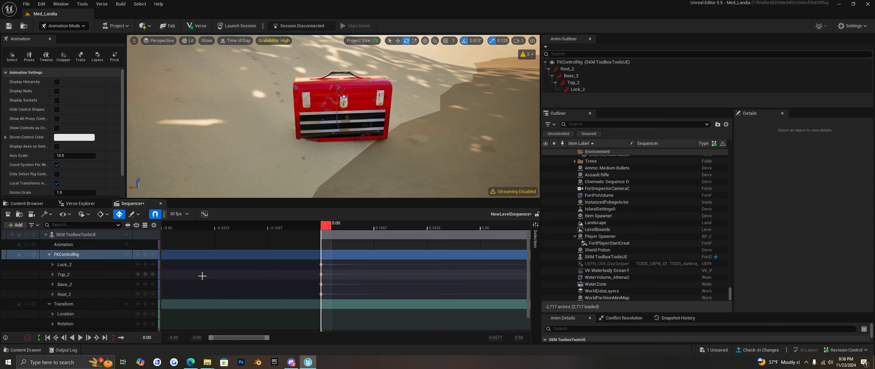
left_click_drag(269, 338, 521, 348)
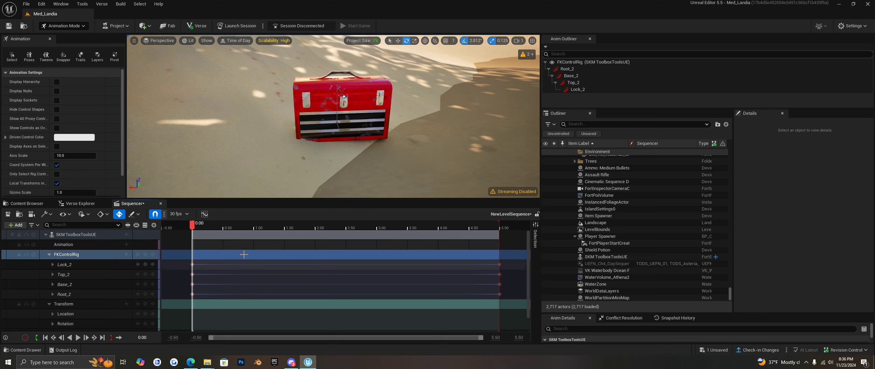
left_click_drag(192, 225, 376, 226)
left_click_drag(498, 226, 428, 226)
left_click_drag(209, 264, 316, 270)
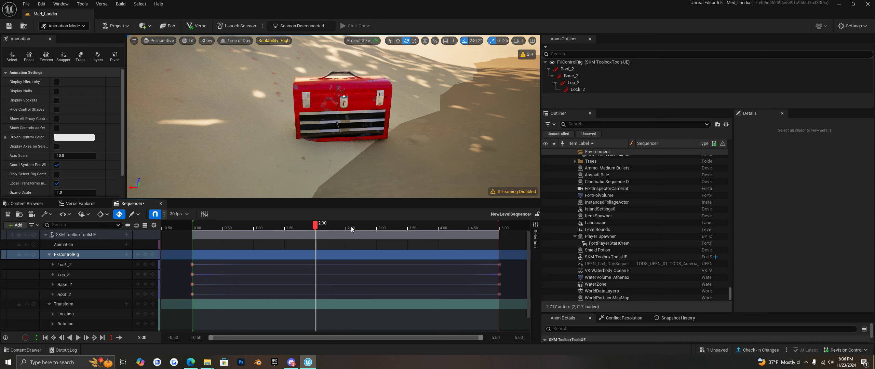
left_click(186, 214)
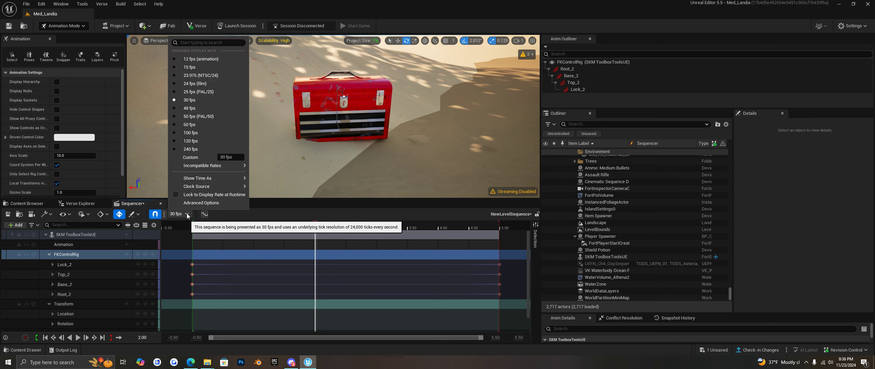
mouse_move(203, 179)
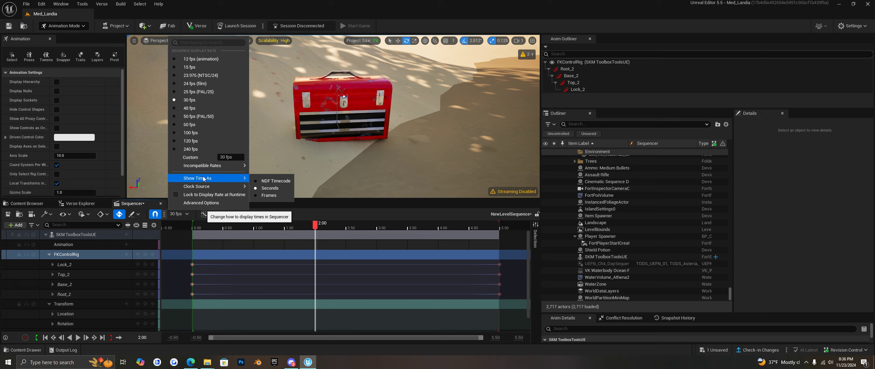
left_click(269, 196)
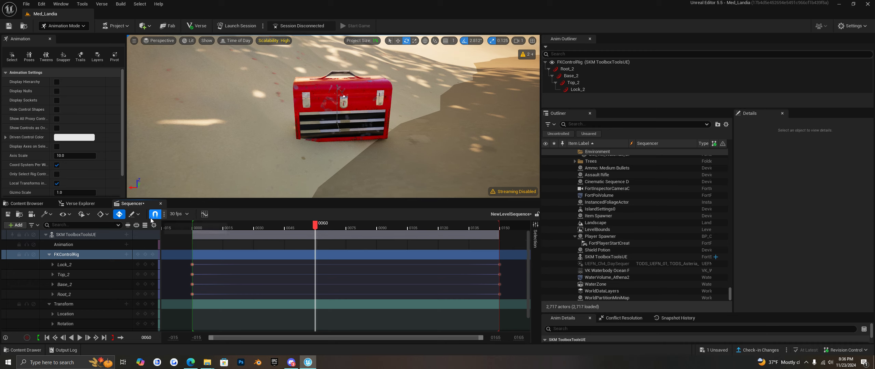
left_click(178, 214)
mouse_move(205, 179)
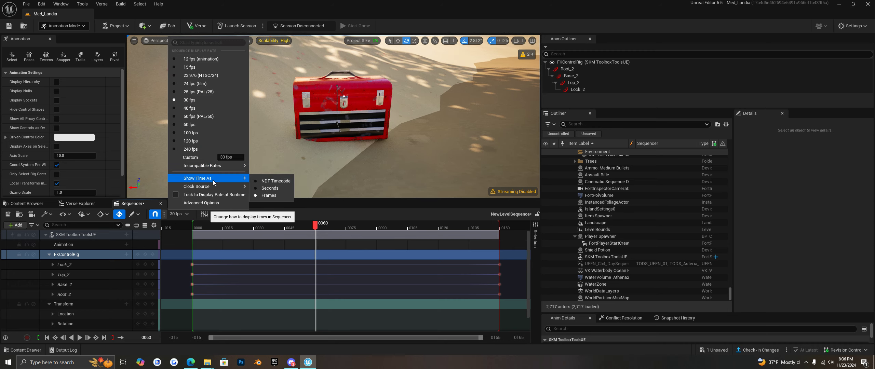
left_click(269, 188)
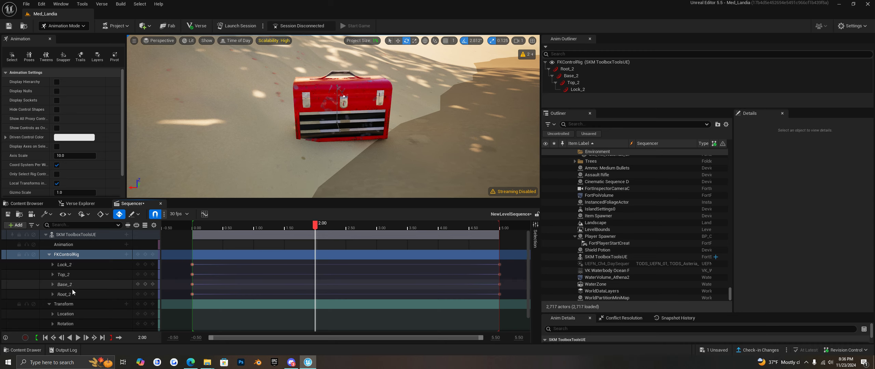
Select the Lock_2 control and rotate it about 31 degrees from a close-up view of the toolbox.
left_click(75, 269)
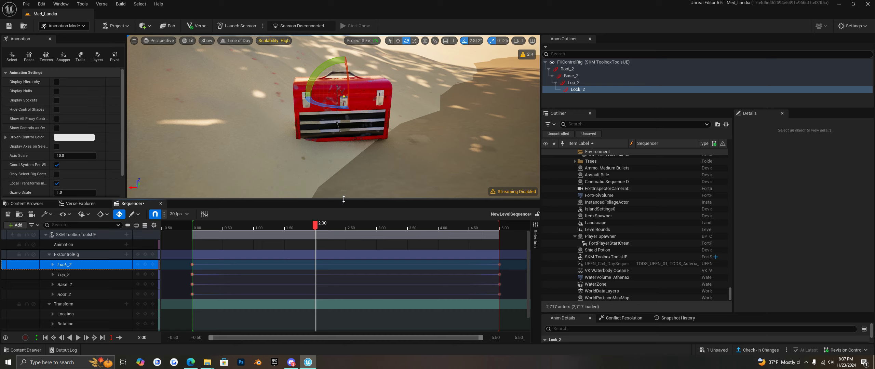
left_click_drag(373, 156, 347, 125)
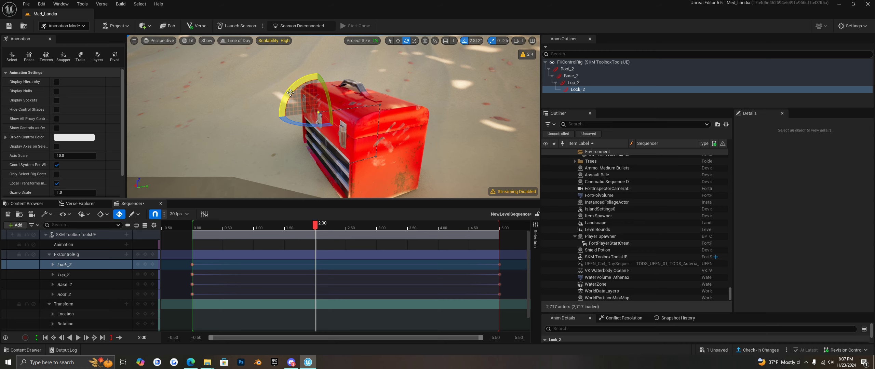
left_click_drag(290, 92, 345, 82)
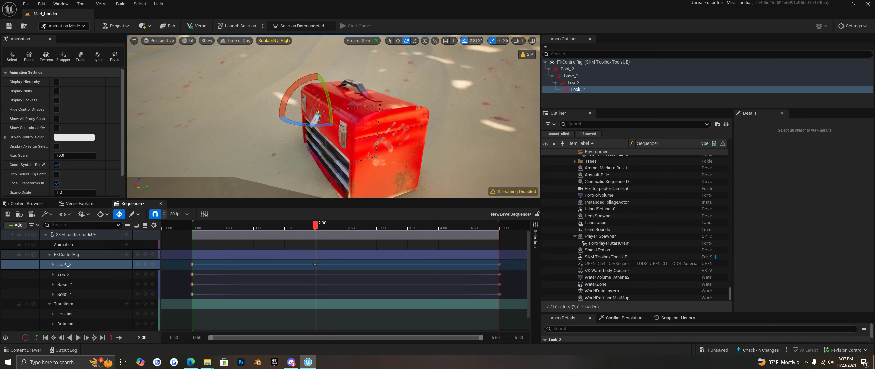
left_click(70, 275)
Rotate the Top_2 lid control open at 2.00 seconds, then scrub to preview the lid motion.
left_click_drag(352, 90, 340, 80)
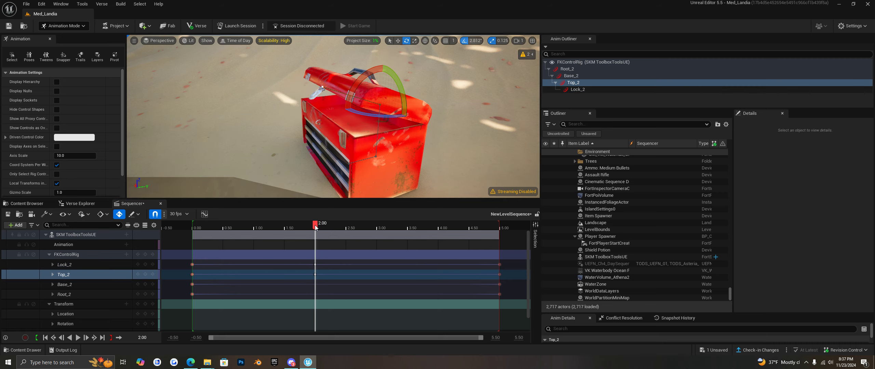
key("Left")
key("Left")
key("Left")
key("Left")
key("Left")
key("Left")
key("Left")
key("Left")
key("Left")
key("Left")
key("Left")
key("Left")
key("Left")
key("Left")
key("Left")
key("Left")
key("Left")
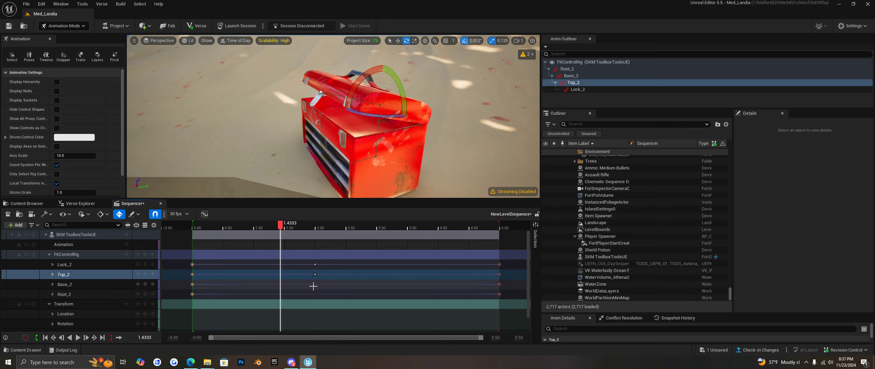
left_click_drag(280, 228, 316, 233)
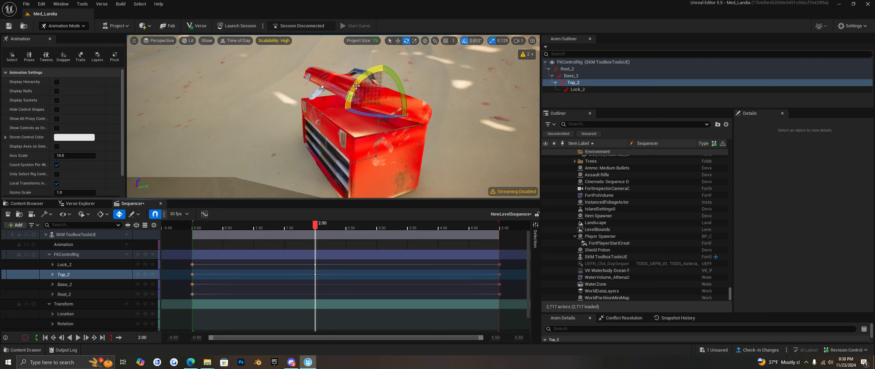
left_click_drag(356, 86, 346, 146)
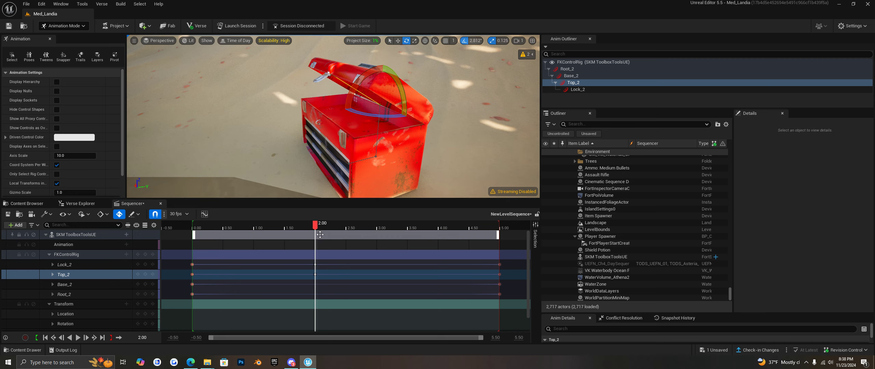
mouse_move(315, 228)
left_mouse_down()
mouse_move(360, 228)
mouse_move(315, 230)
left_mouse_up()
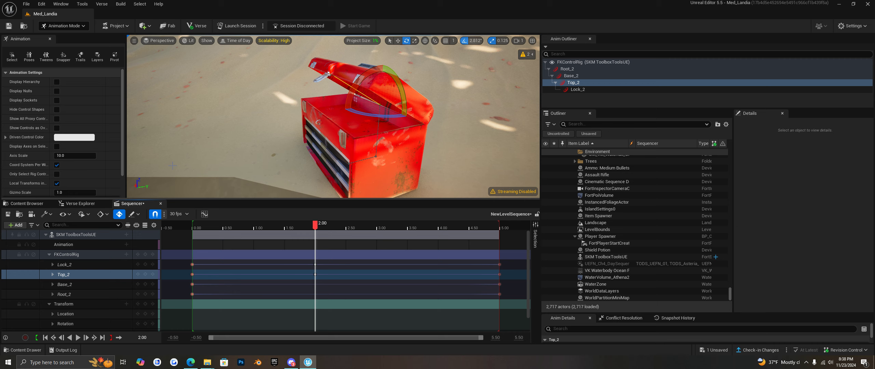
Try lifting the Base_2 control with the move gizmo, undo it, and select Root_2.
left_click(68, 285)
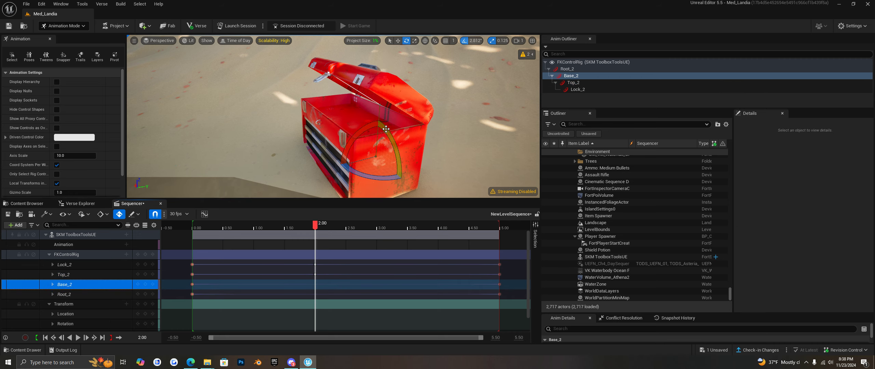
left_click(397, 40)
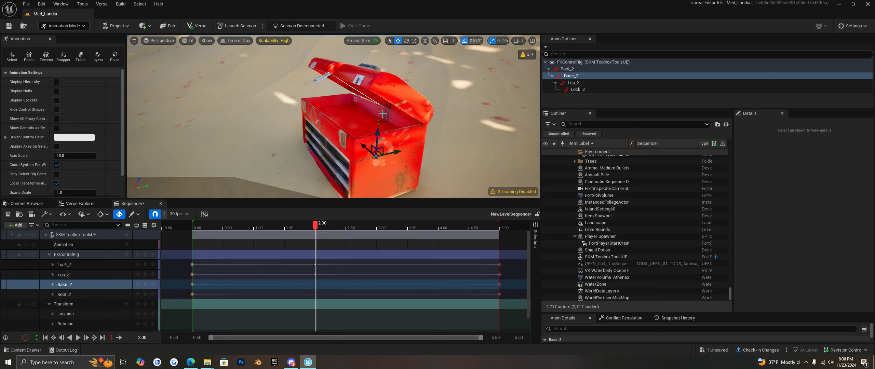
left_click_drag(377, 133, 382, 106)
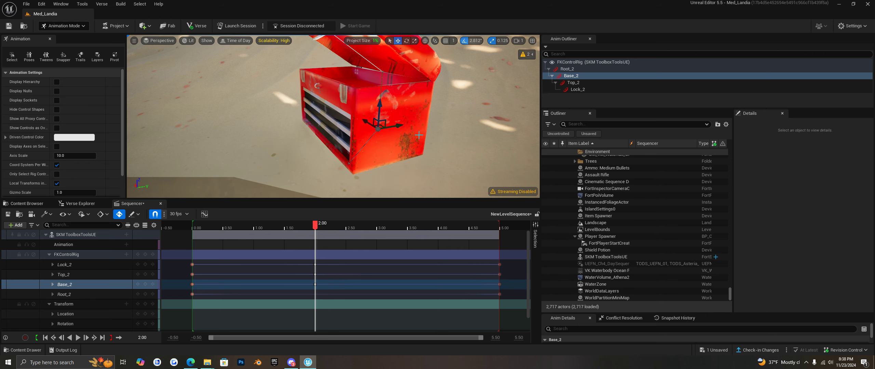
key("ctrl+z")
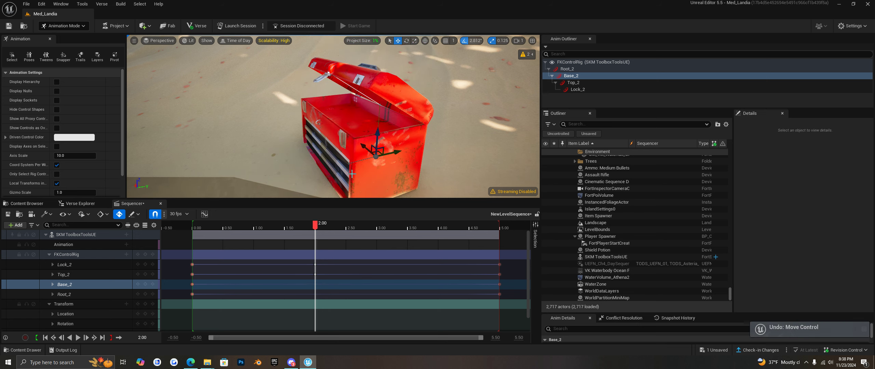
left_click(73, 294)
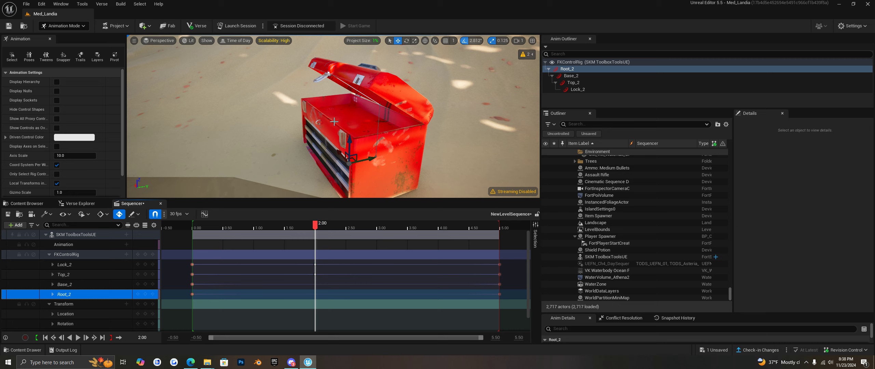
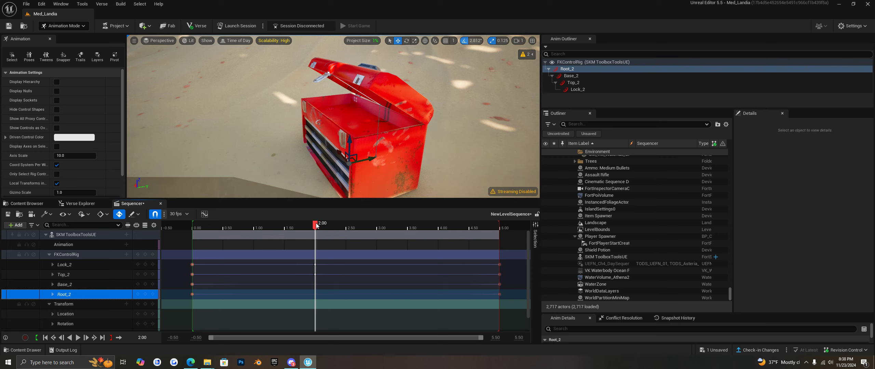
Move the Lock_2/Top_2 mid key from 2.00 to about 2.5 seconds and preview the lid motion.
left_click_drag(314, 225, 316, 278)
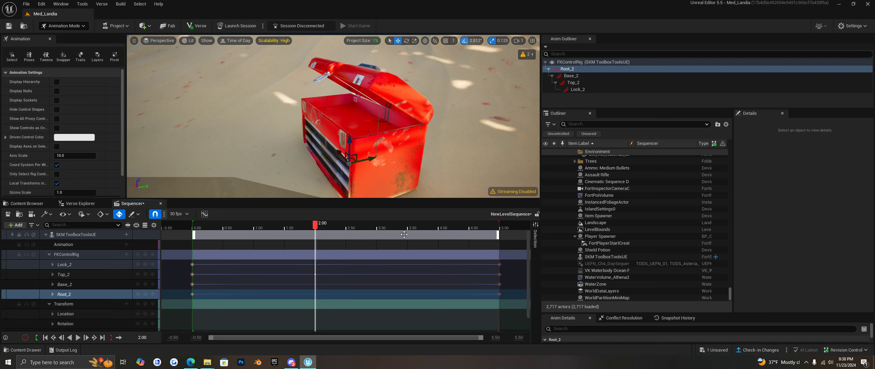
left_click_drag(315, 226, 286, 226)
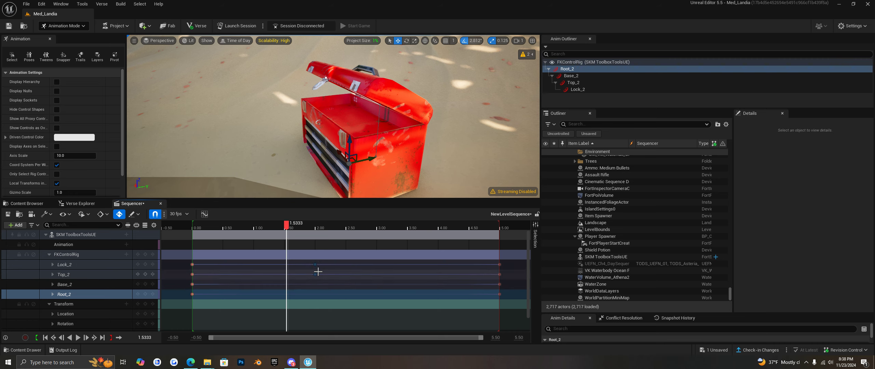
left_click_drag(317, 263, 346, 269)
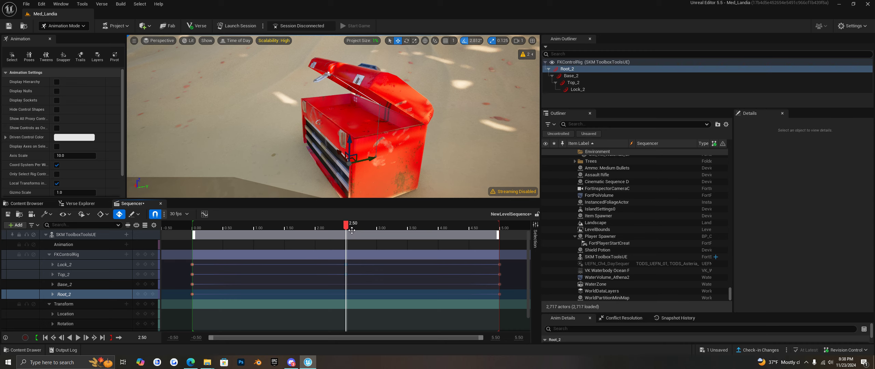
left_click_drag(345, 228, 349, 246)
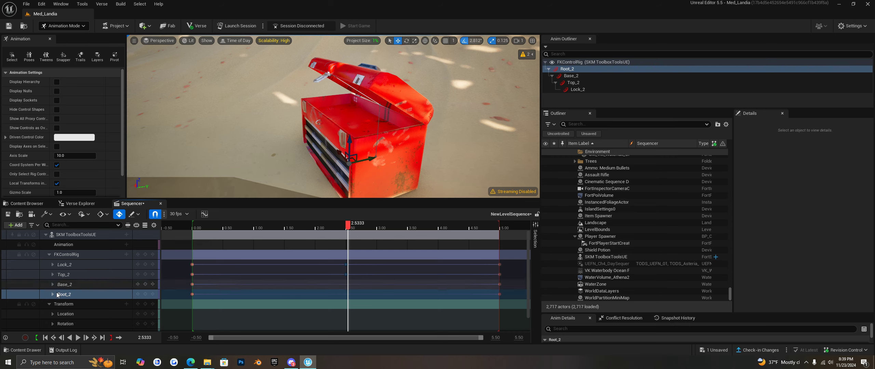
left_click(64, 275)
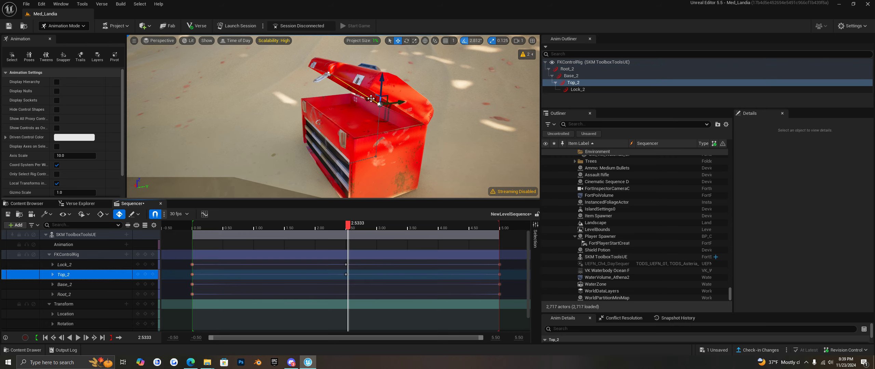
left_click(408, 41)
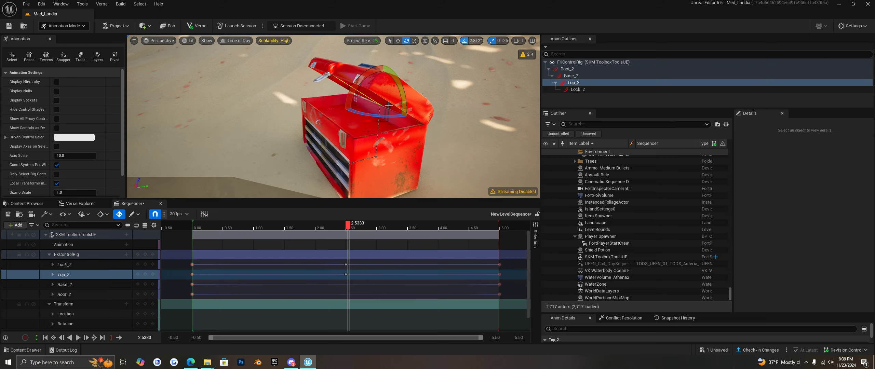
left_click_drag(356, 90, 403, 125)
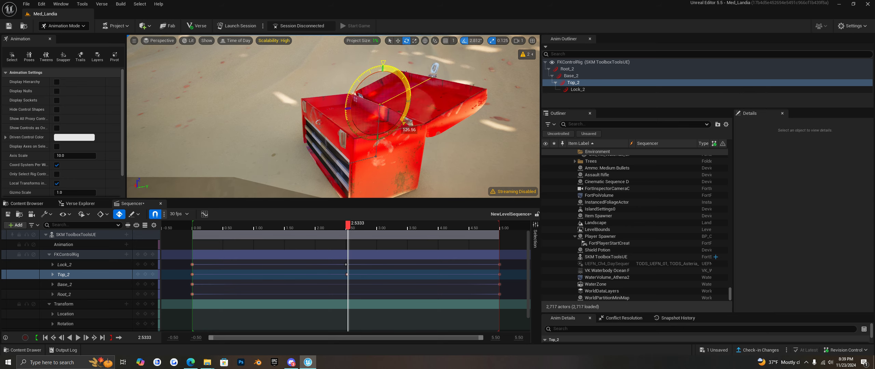
left_click_drag(403, 125, 403, 126)
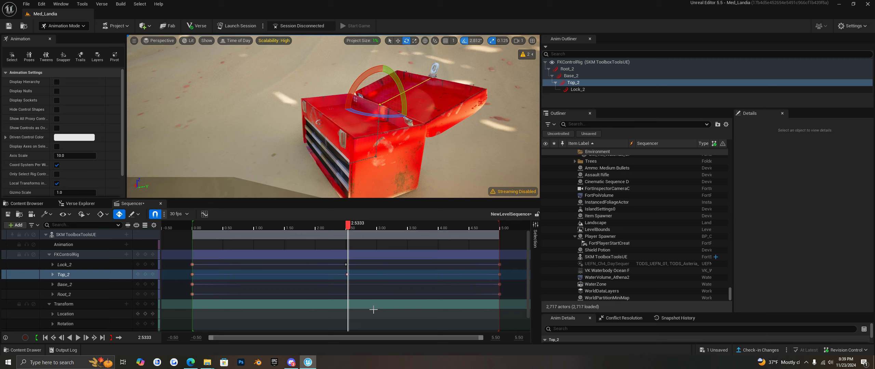
left_click_drag(480, 340, 412, 343)
left_click_drag(211, 341, 267, 327)
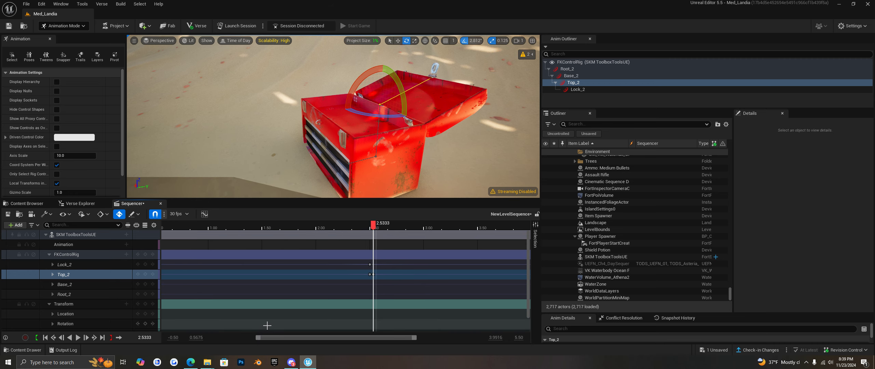
key("ctrl+z")
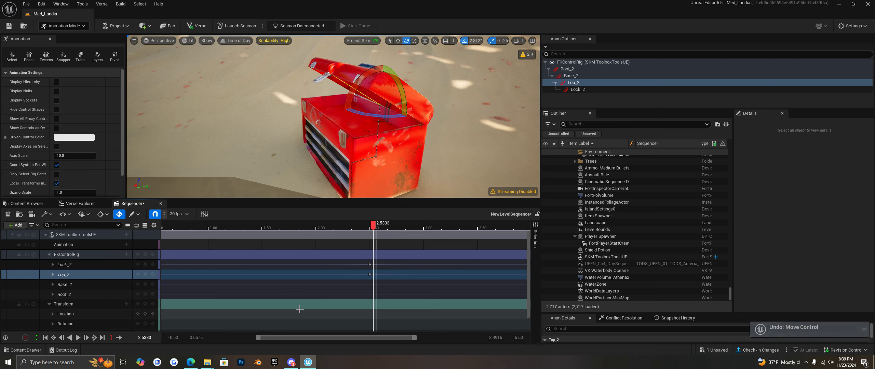
left_click_drag(374, 227, 346, 249)
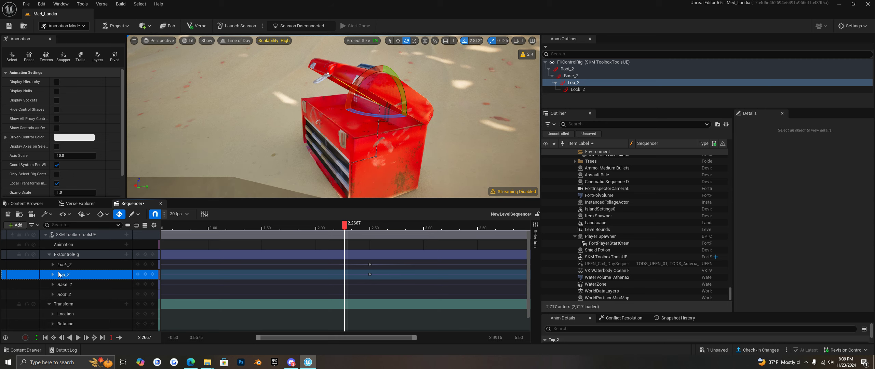
Compare the closed lid at the start with the open lid at the 2.5-second key.
key("Home")
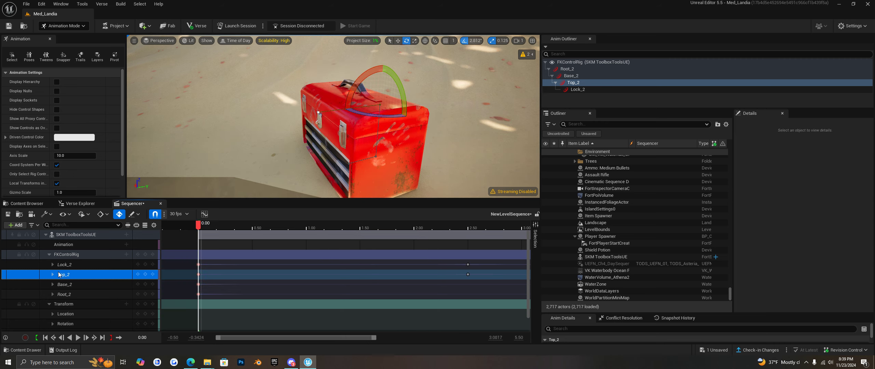
key("End")
key("Home")
key("End")
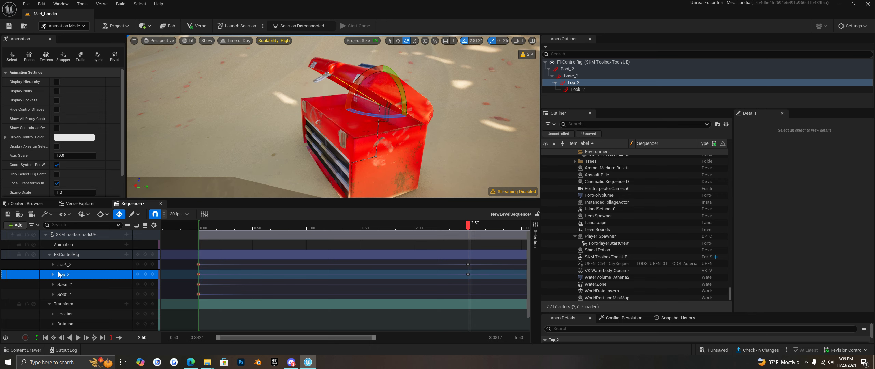
key("Home")
key("End")
key("Home")
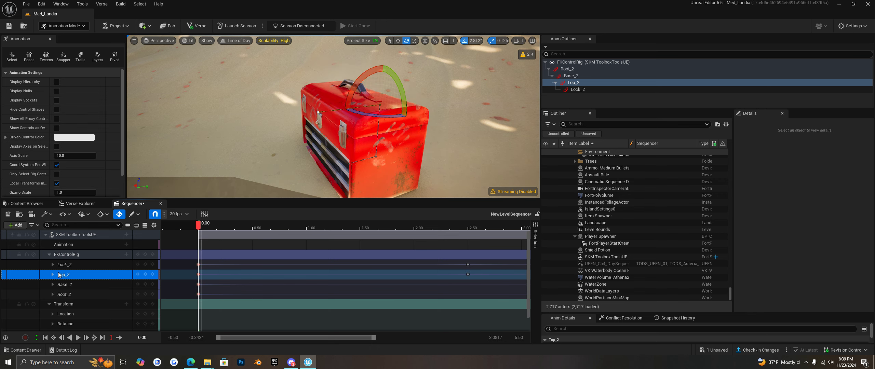
key("End")
key("Home")
key("End")
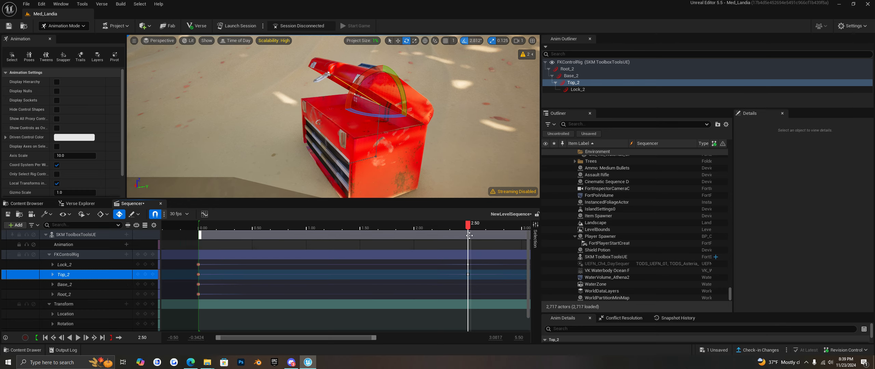
Rotate Top_2 at 2.50 seconds so the lid swings back past upright.
key("Home")
key("End")
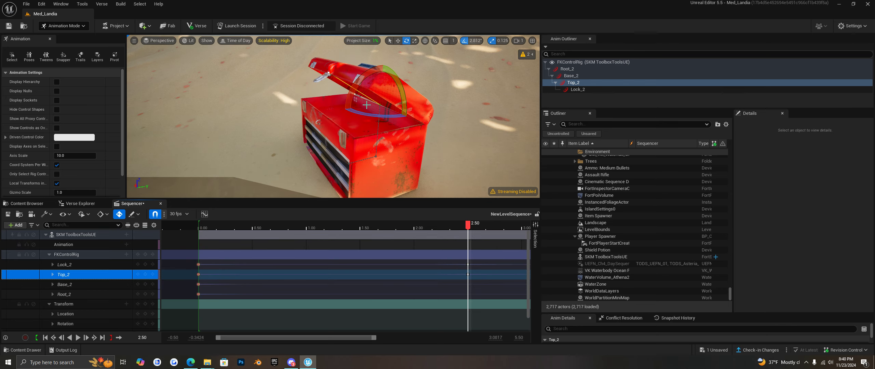
left_click_drag(349, 93, 400, 137)
left_click_drag(351, 90, 352, 91)
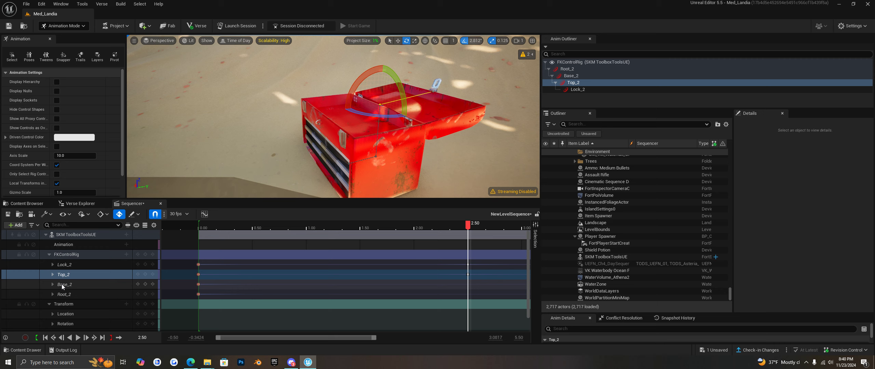
left_click(70, 265)
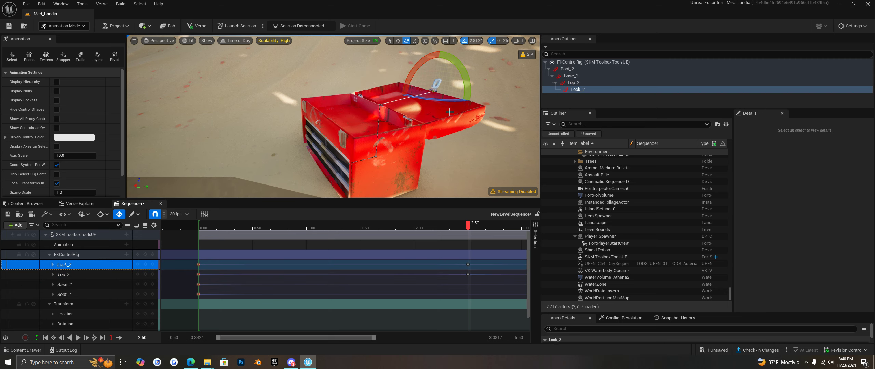
left_click_drag(415, 83, 323, 189)
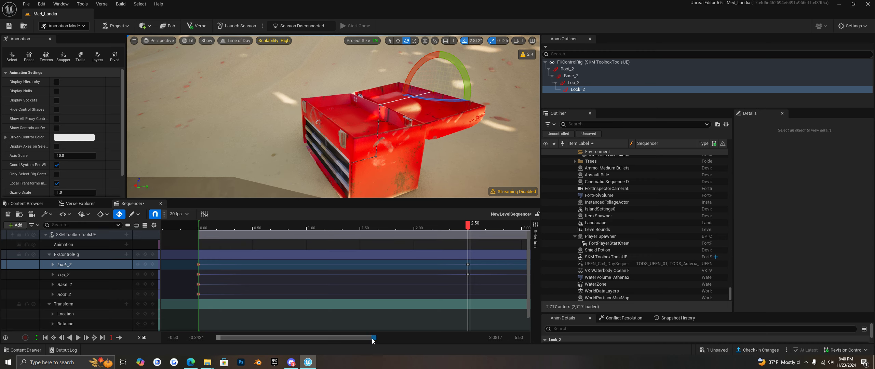
left_click_drag(372, 338, 482, 337)
left_click_drag(343, 229, 500, 298)
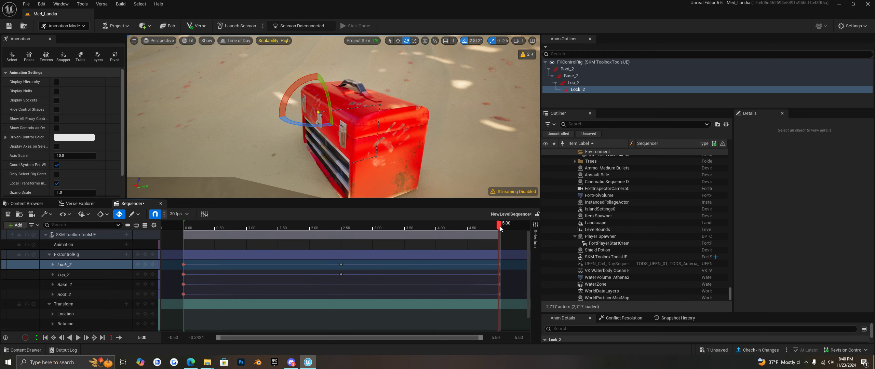
Delete the Lock_2 and Top_2 end keys at 5.00 seconds.
left_click(448, 278)
left_click(498, 279)
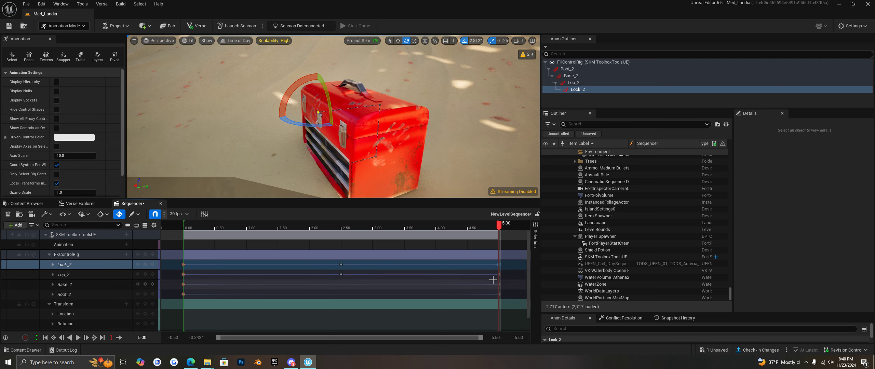
key("Delete")
left_click(499, 275)
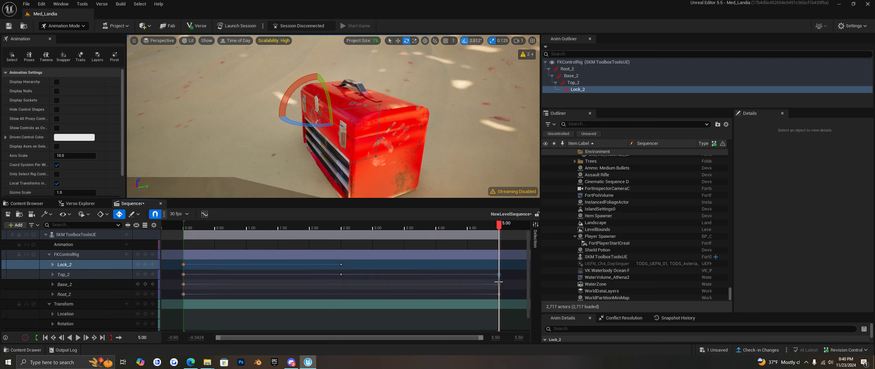
key("Delete")
Check the lid near 2.3 seconds and zoom the timeline to start near 1.5 seconds.
left_click_drag(498, 226, 357, 291)
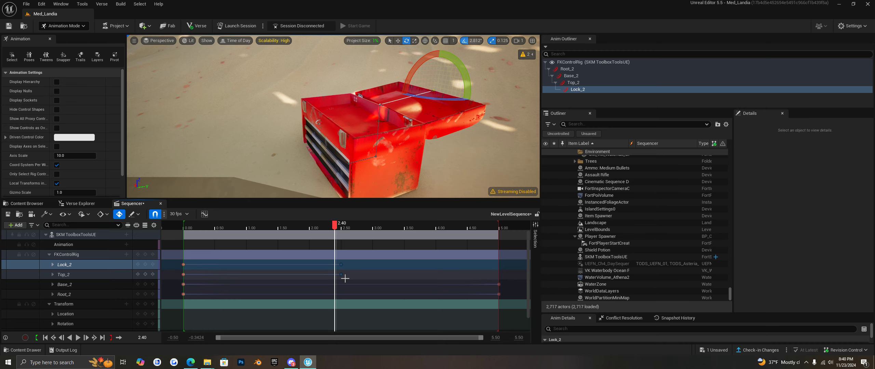
mouse_move(335, 229)
left_mouse_down()
mouse_move(342, 230)
mouse_move(326, 231)
left_mouse_up()
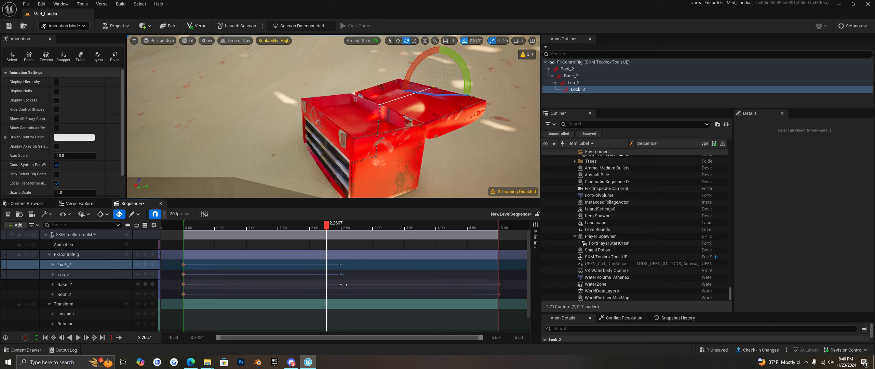
left_click_drag(480, 340, 426, 339)
left_click_drag(219, 338, 297, 345)
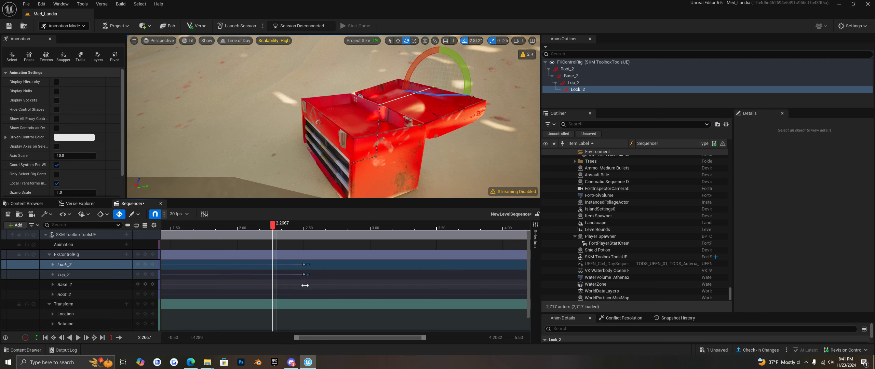
Scrub from the 2.53-second key to the end and widen the timeline view to -0.50–5.00.
left_click(308, 265)
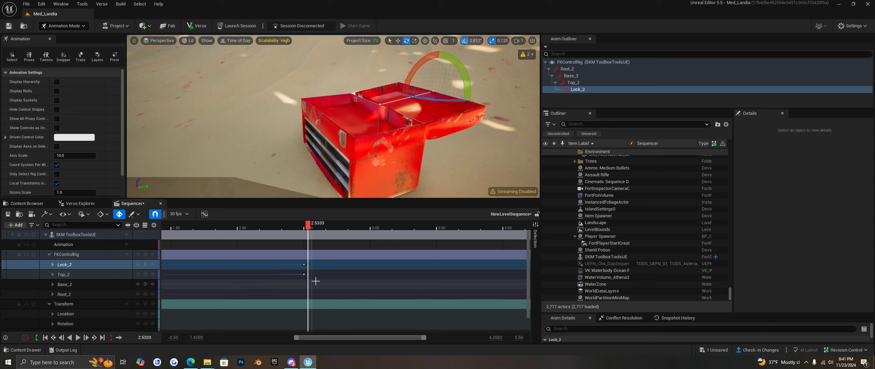
left_click_drag(309, 264, 476, 265)
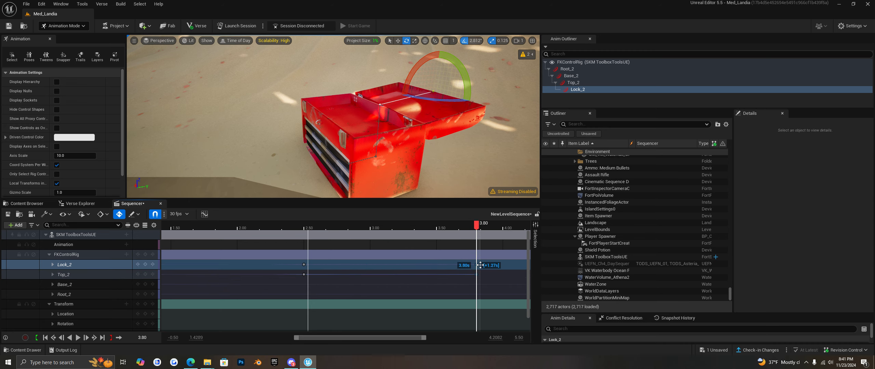
left_click_drag(426, 338, 482, 338)
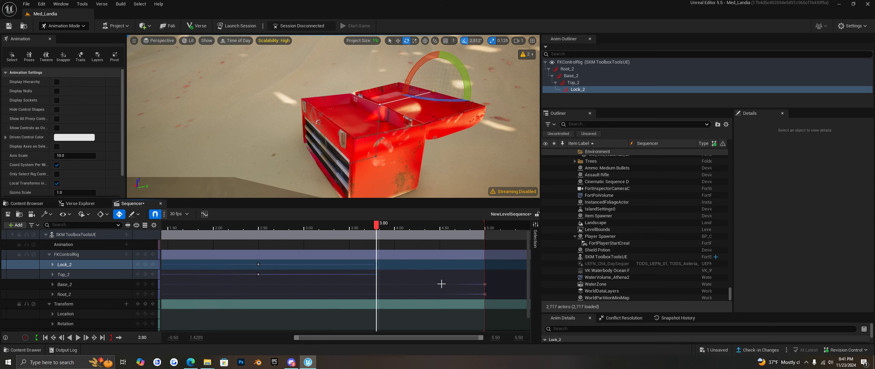
left_click_drag(376, 265, 487, 268)
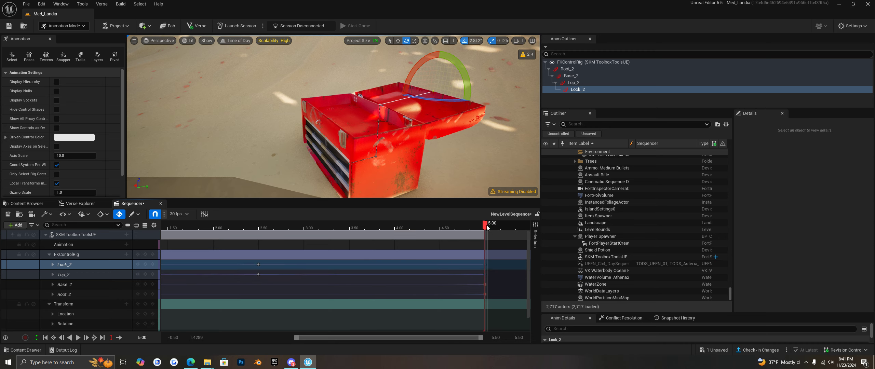
left_click_drag(486, 228, 334, 256)
scroll(351, 280, "down", 1)
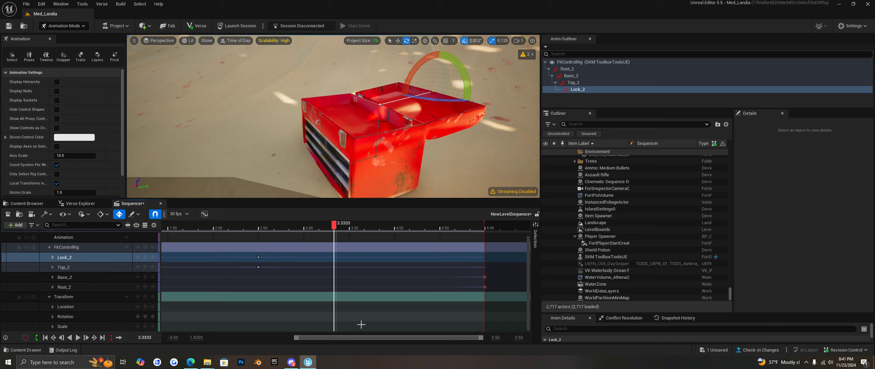
left_click_drag(297, 338, 210, 337)
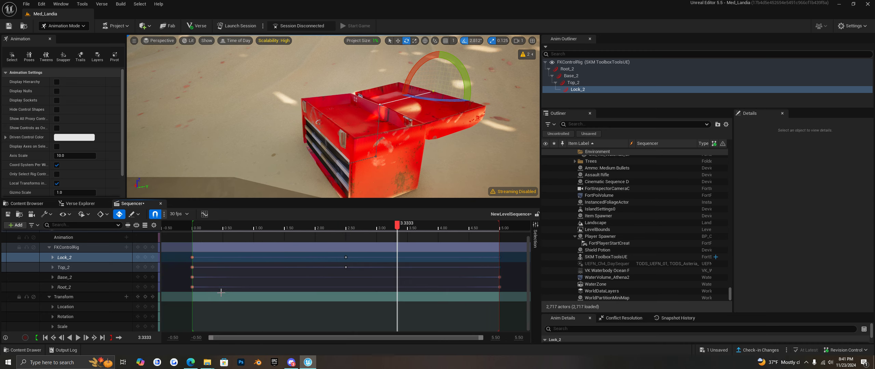
scroll(315, 277, "up", 1)
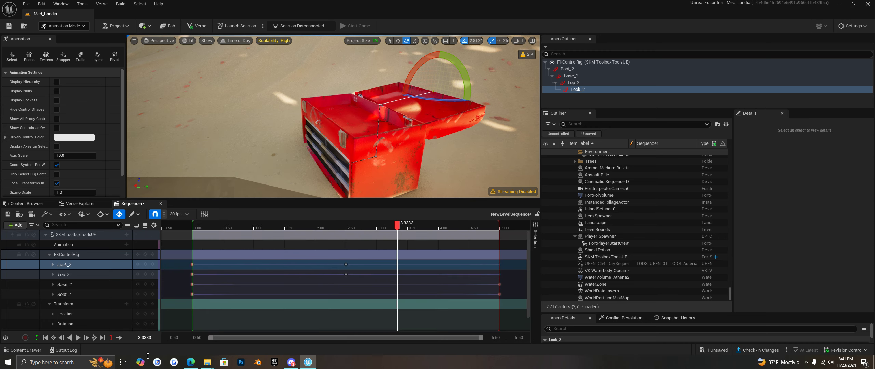
Play the animation from 0.00, rewind, and select the SKM ToolboxToolsUE track.
left_click_drag(397, 224, 194, 250)
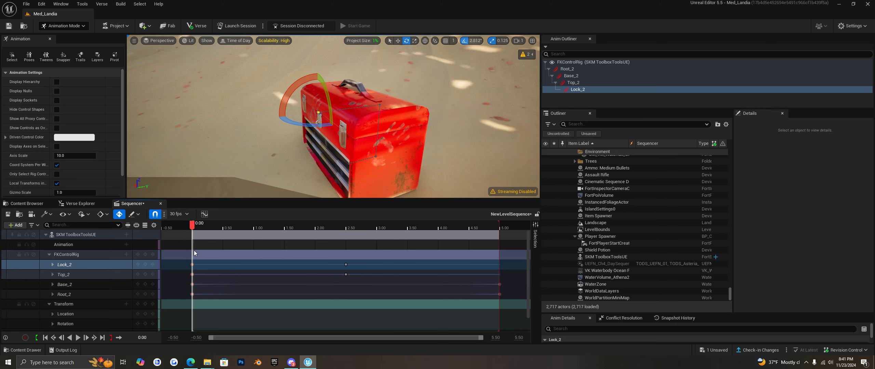
left_click(78, 338)
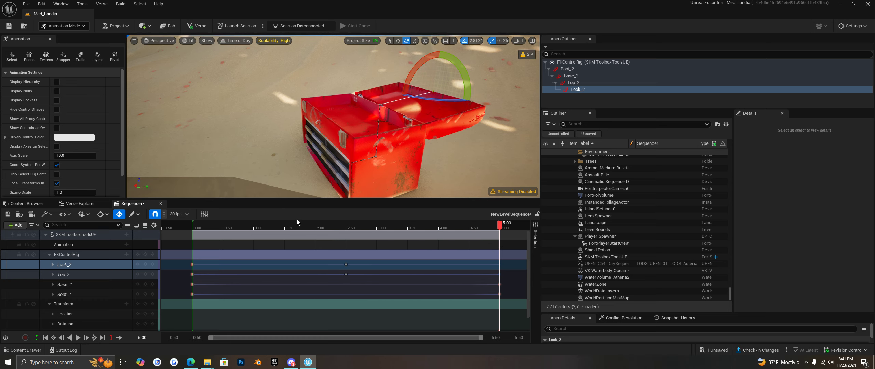
left_click_drag(499, 227, 195, 260)
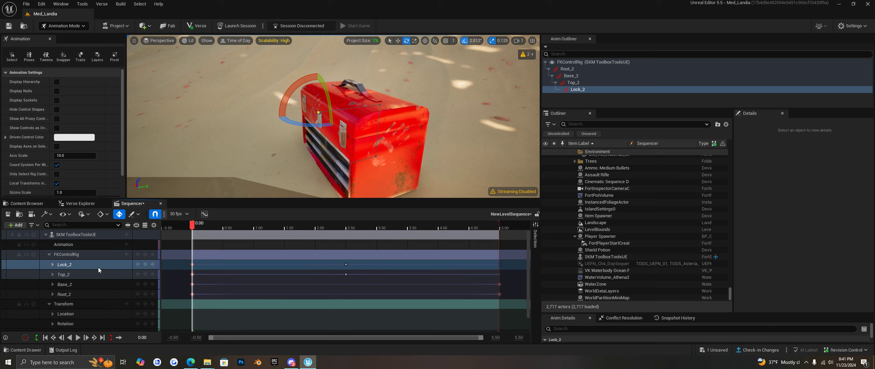
left_click(68, 255)
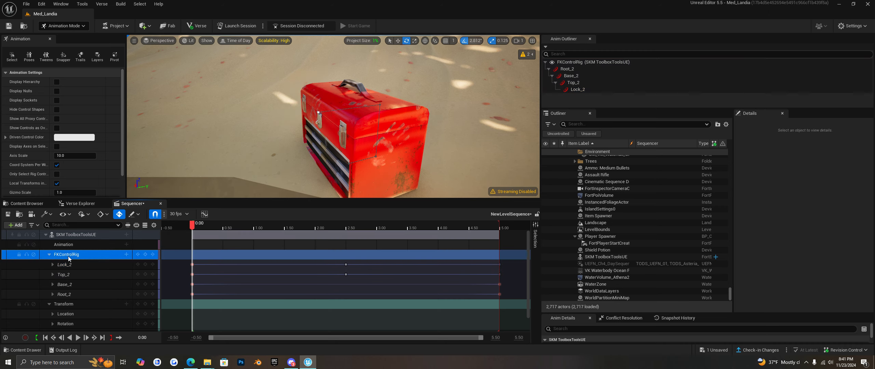
left_click(74, 235)
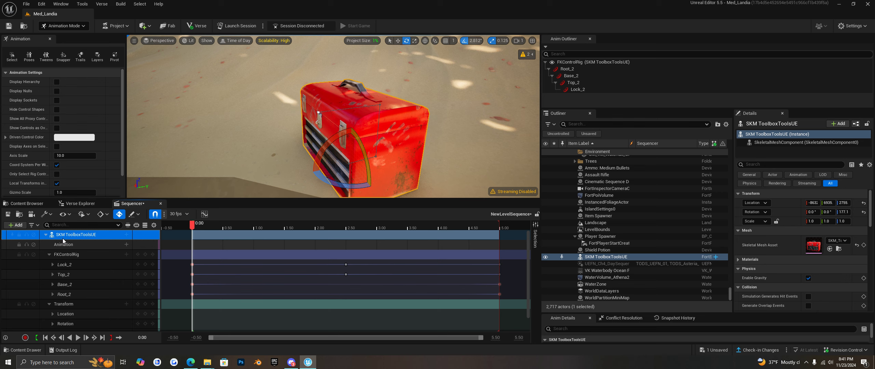
Bake the SKM ToolboxToolsUE track to SK_Toolbox_Sequence1 in the Toolbox folder and export it.
right_click(81, 236)
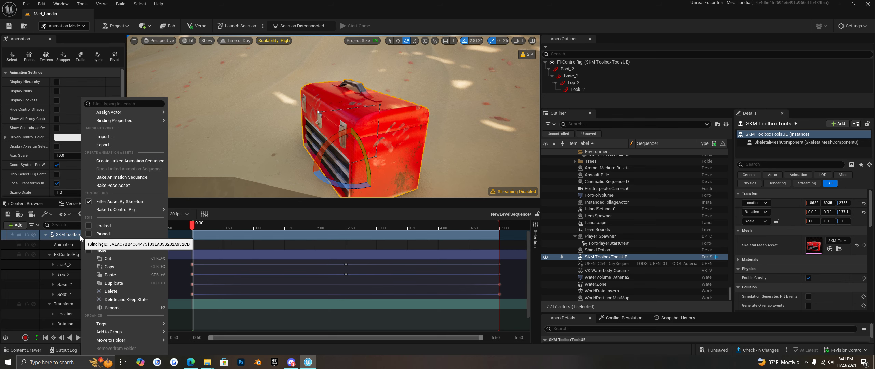
left_click(130, 177)
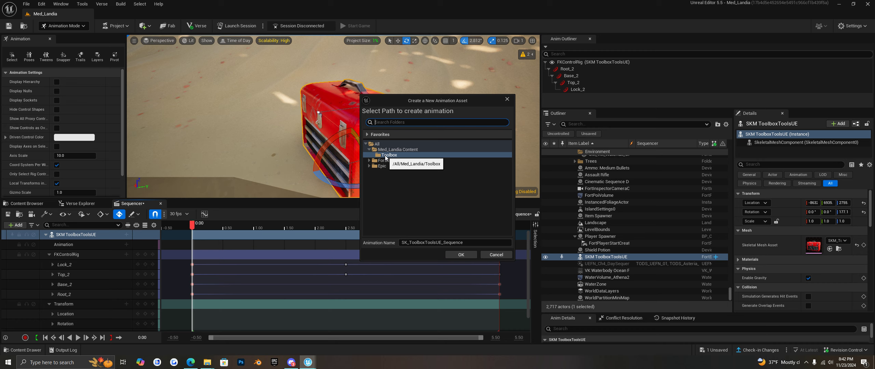
left_click(387, 155)
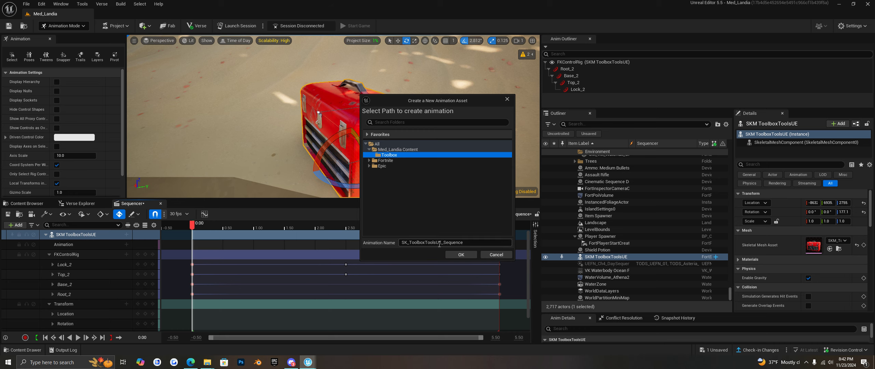
left_click(441, 243)
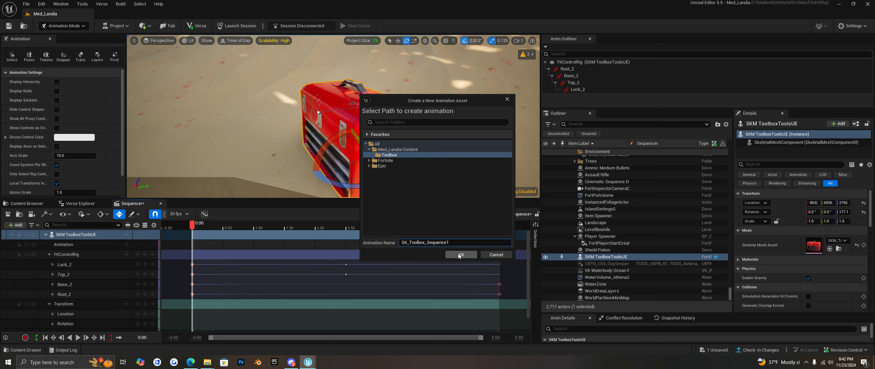
left_click(458, 254)
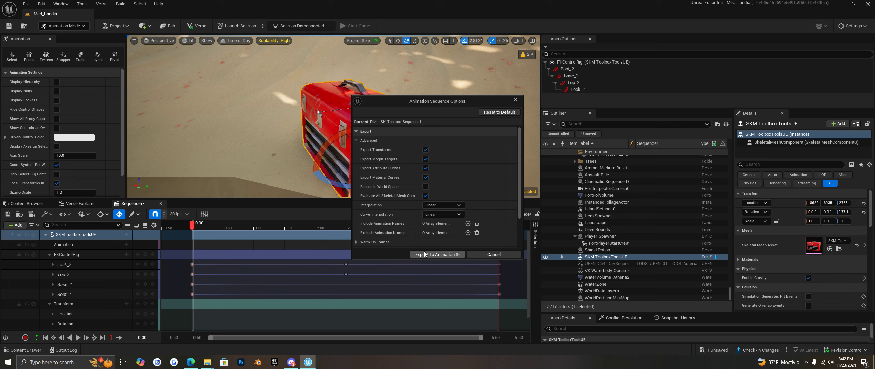
left_click(430, 256)
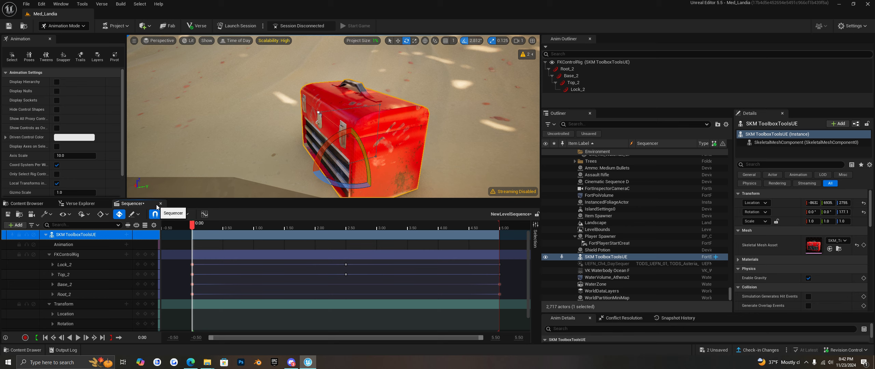
Save the level sequence, close Sequencer, and show the Toolbox folder's assets.
left_click(8, 214)
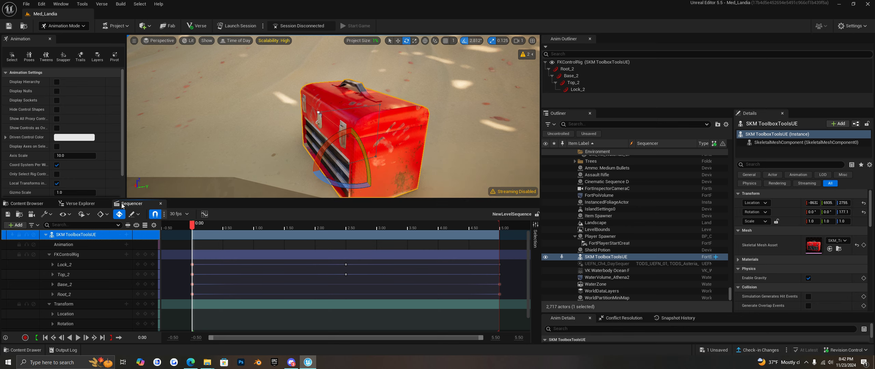
left_click(160, 204)
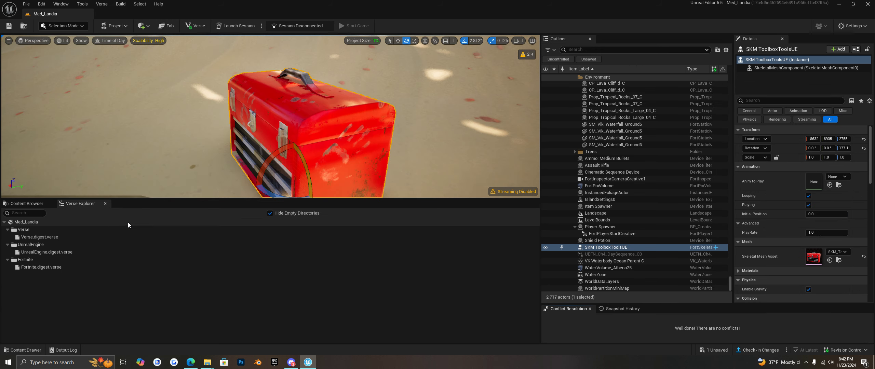
left_click(27, 203)
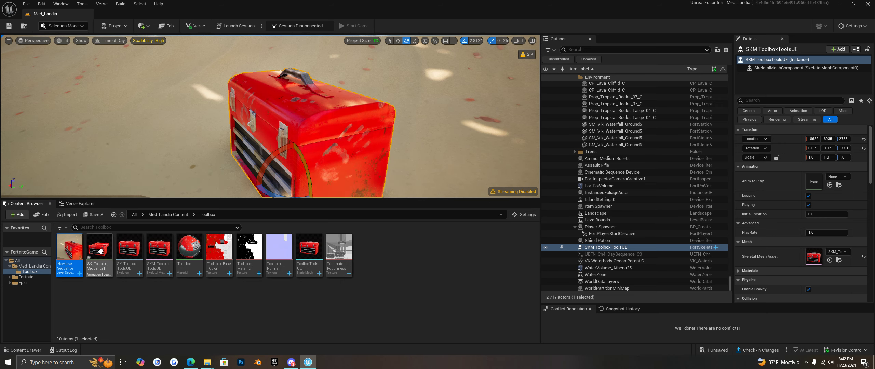
Preview SK_Toolbox_Sequence1, viewing the toolbox from the side, then close the preview.
mouse_move(99, 251)
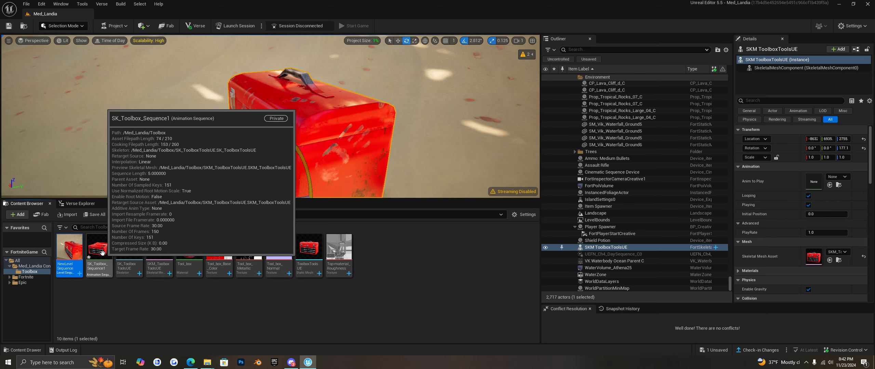
double_click(99, 252)
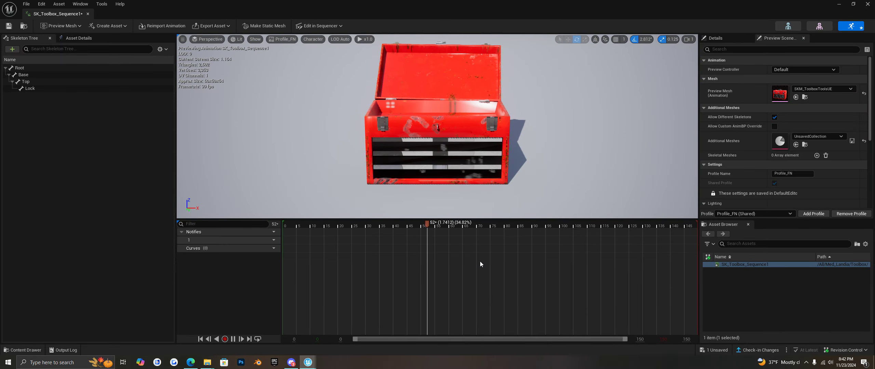
left_click_drag(530, 185, 547, 181)
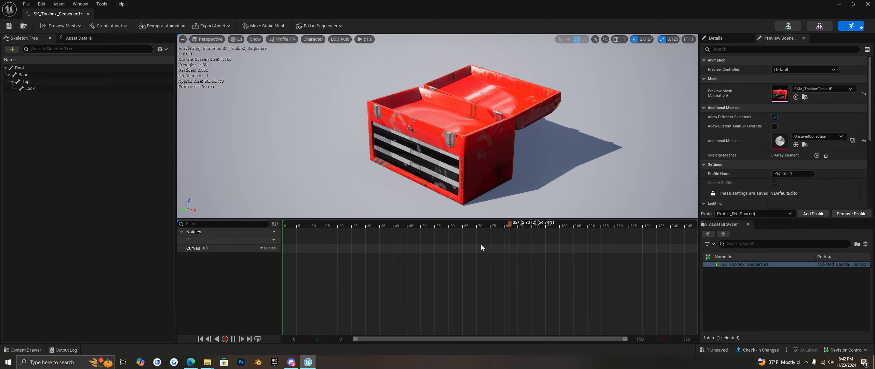
left_click(89, 15)
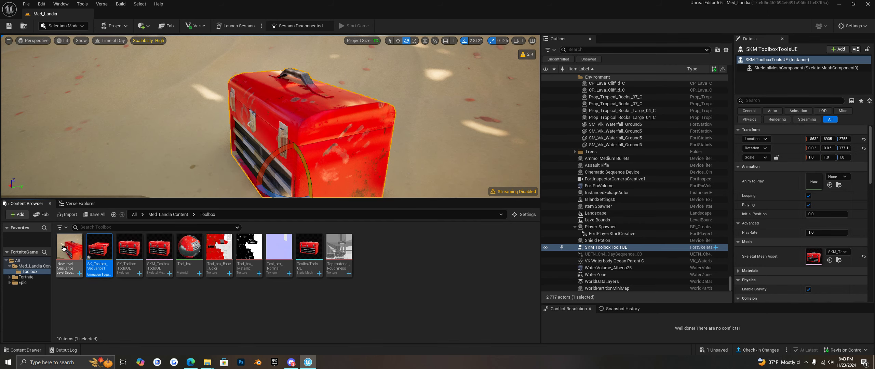
mouse_move(303, 245)
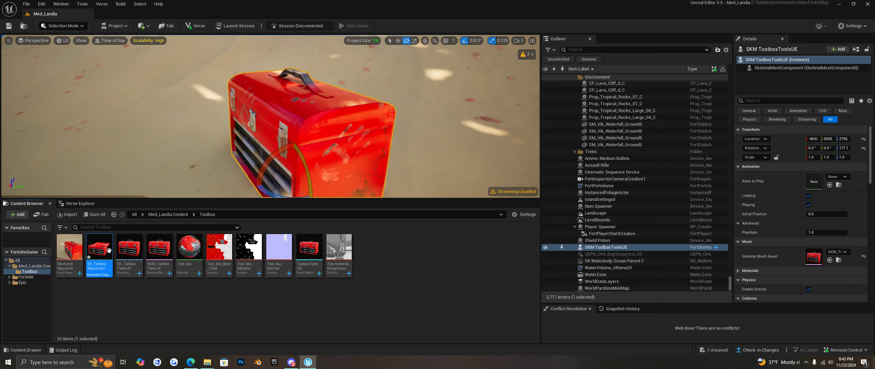
double_click(71, 248)
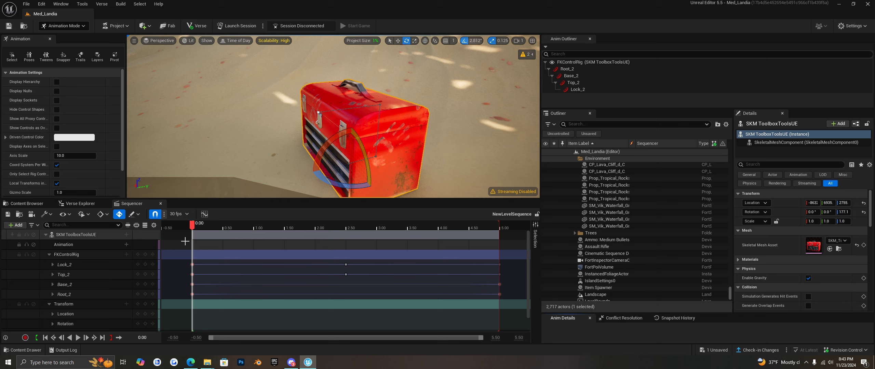
mouse_move(192, 227)
left_mouse_down()
mouse_move(239, 228)
mouse_move(192, 228)
left_mouse_up()
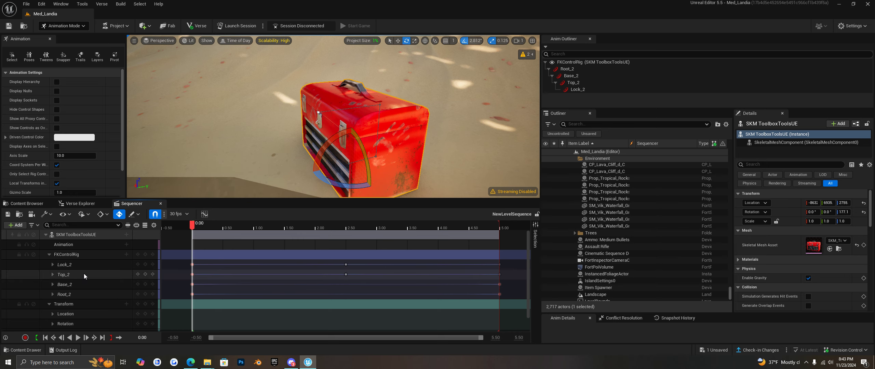
left_click(72, 244)
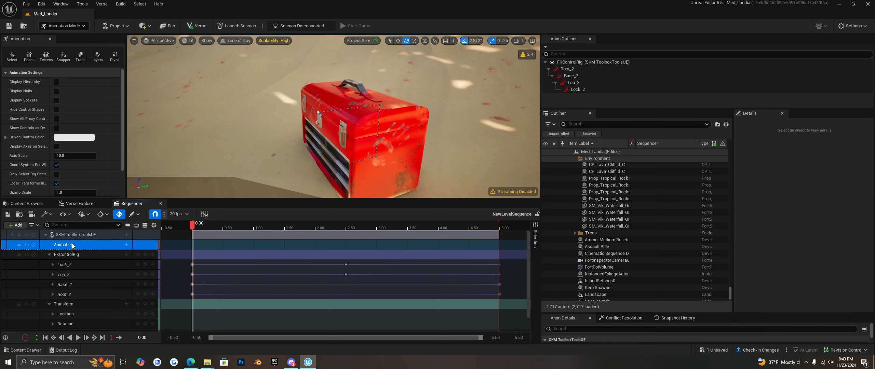
left_click(126, 244)
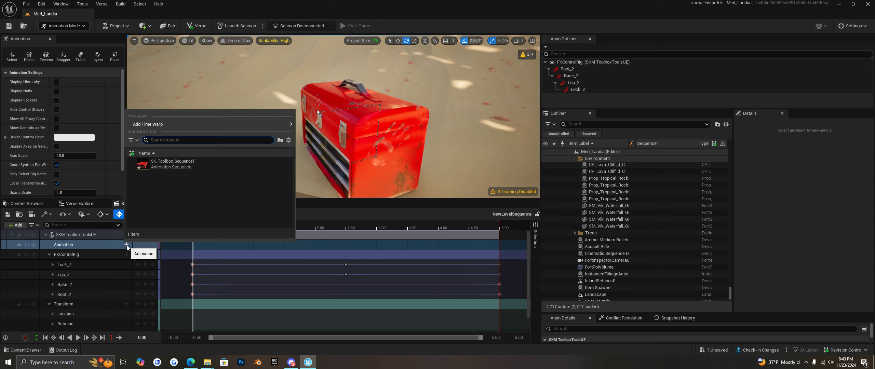
left_click(162, 163)
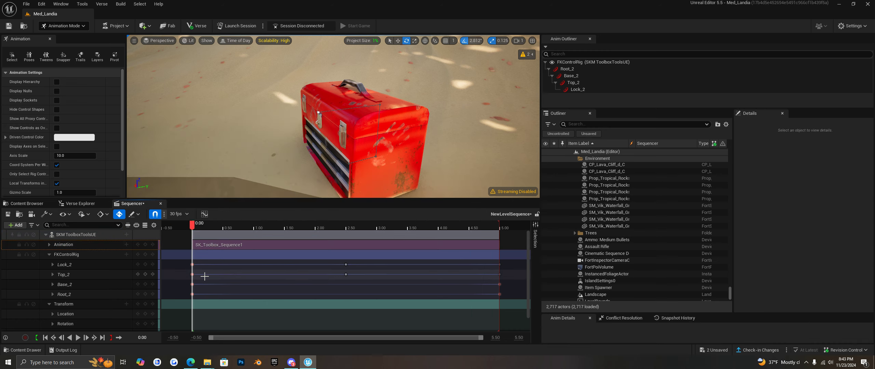
left_click_drag(344, 268, 359, 281)
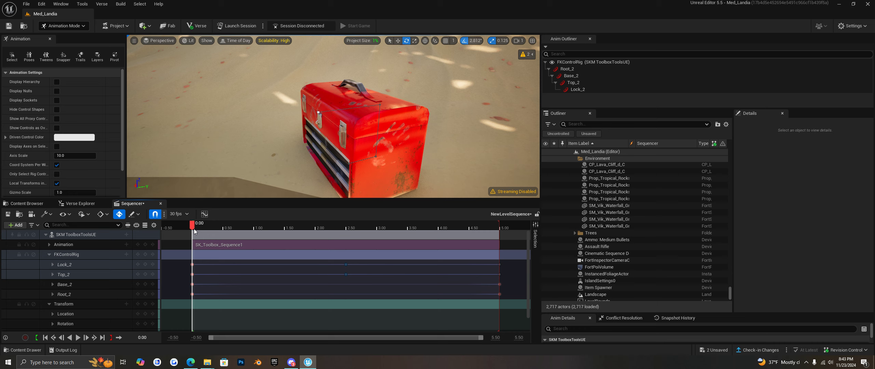
left_click_drag(192, 228, 193, 260)
left_click(223, 245)
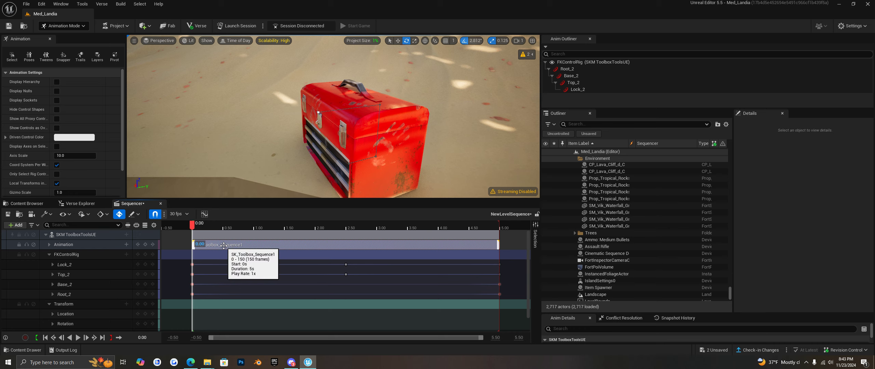
key("Delete")
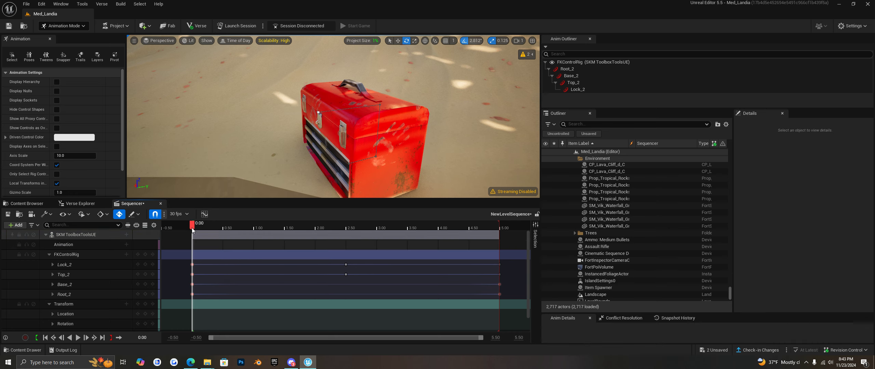
left_click(235, 226)
Move the FKControlRig end keys from 5.00 to about 0.93 seconds.
left_click_drag(251, 241, 194, 253)
left_click_drag(193, 262, 237, 292)
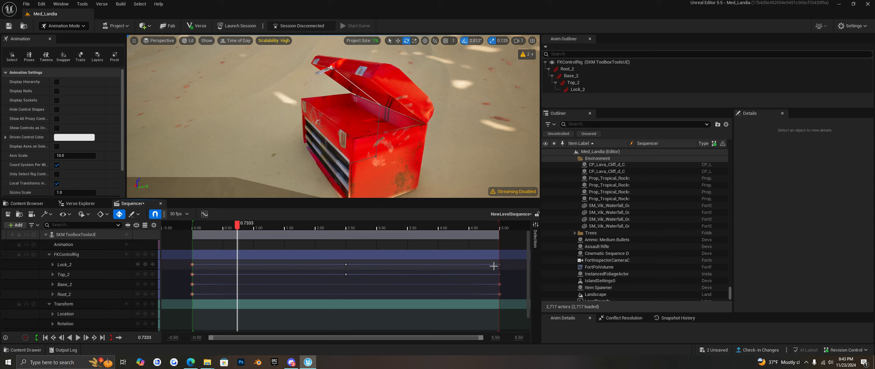
left_click(499, 294)
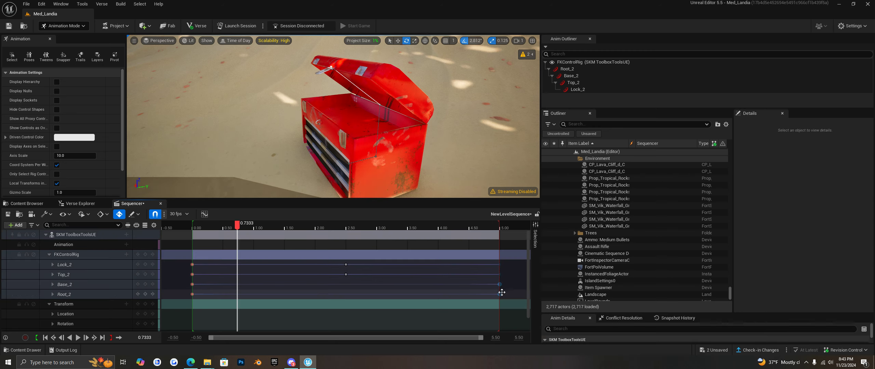
left_click_drag(500, 285, 250, 294)
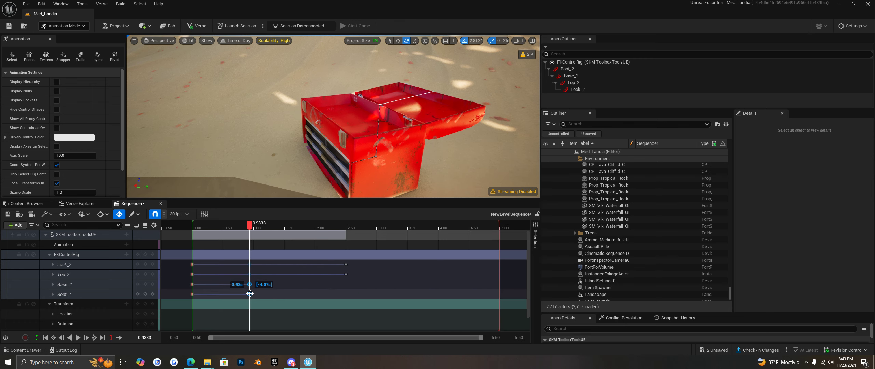
Shift the four 0.00 keys to about 5.53 s and the 1.00 keys to 0.00, then preview.
left_click(192, 264)
left_click_drag(187, 261, 199, 305)
left_click_drag(191, 274, 501, 298)
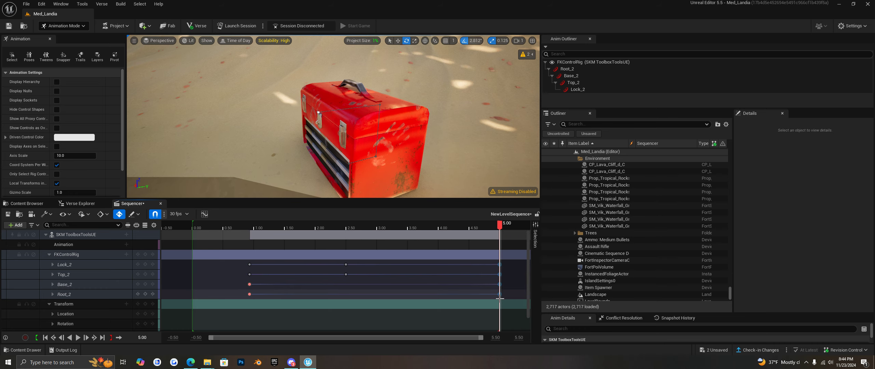
left_click_drag(246, 262, 192, 290)
left_click_drag(193, 231, 486, 311)
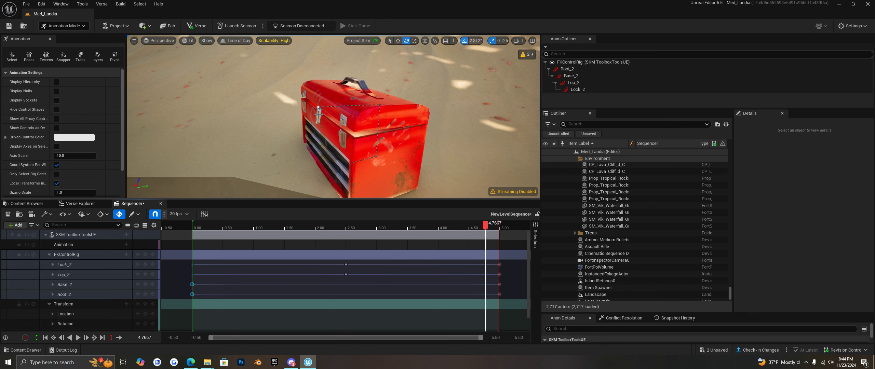
Select the toolbox's Lock_2 control and key a rotated lock at about 4.47 seconds.
left_click(318, 114)
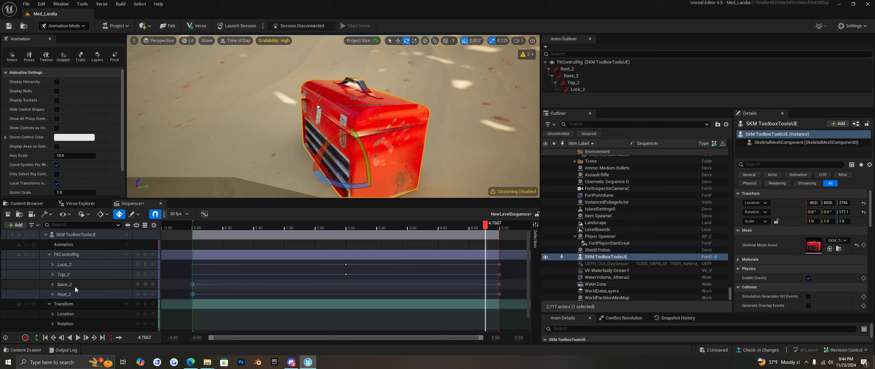
left_click(81, 265)
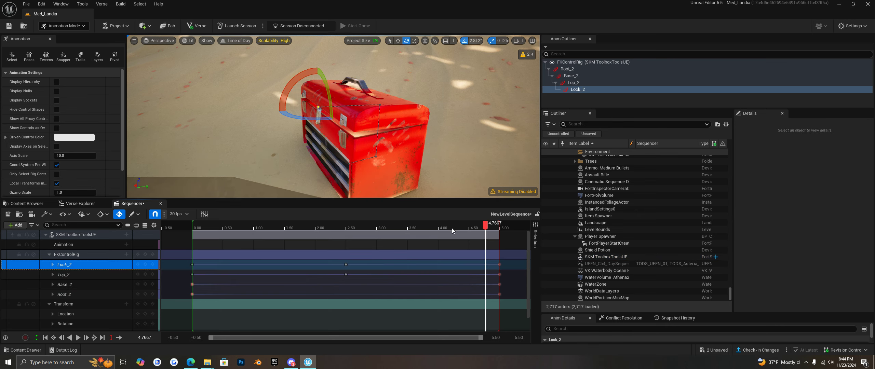
left_click_drag(487, 226, 467, 283)
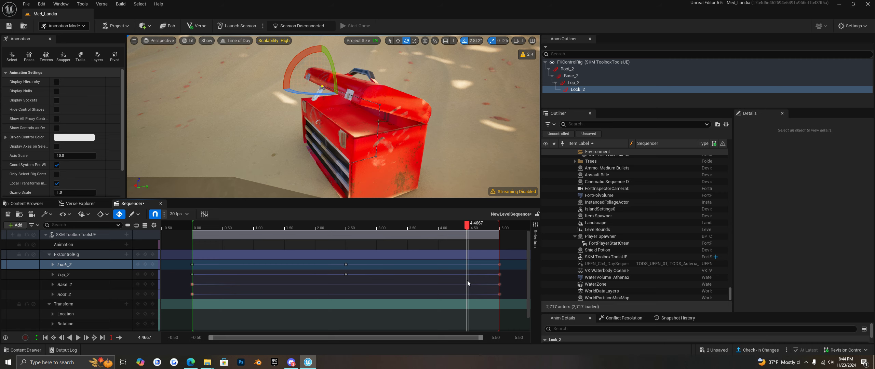
left_click_drag(301, 79, 300, 73)
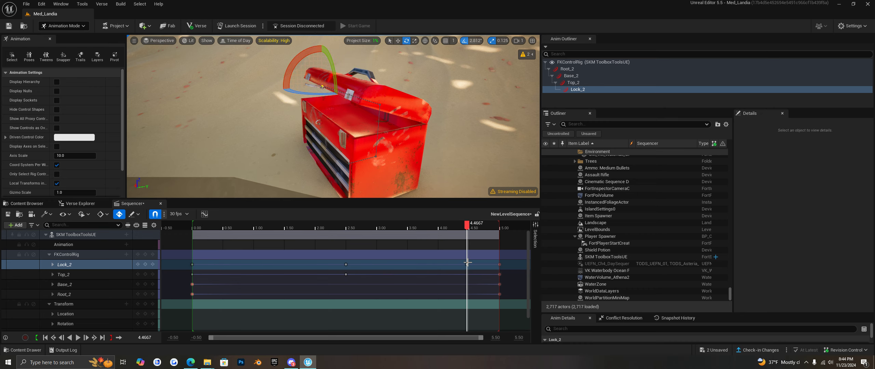
Key another Lock_2 rotation near the end, then save the level sequence.
left_click_drag(467, 229, 492, 276)
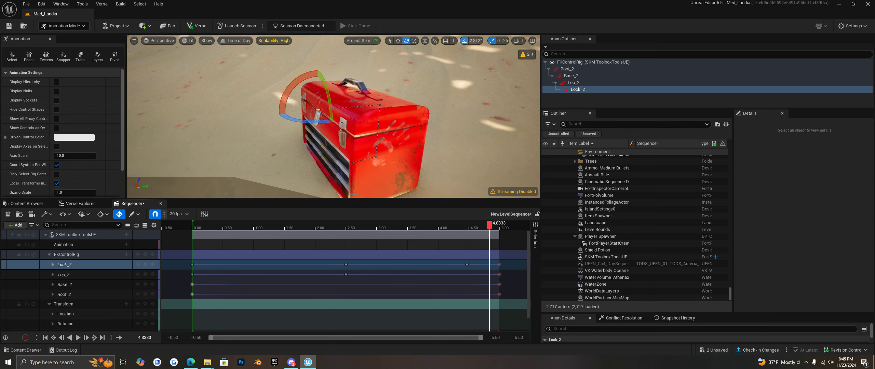
left_click_drag(287, 98, 288, 103)
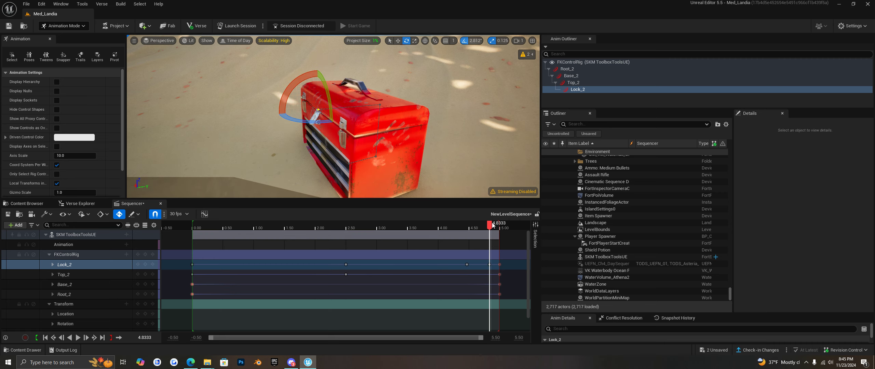
mouse_move(489, 226)
left_mouse_down()
mouse_move(454, 228)
mouse_move(510, 238)
mouse_move(193, 245)
mouse_move(510, 243)
mouse_move(500, 242)
left_mouse_up()
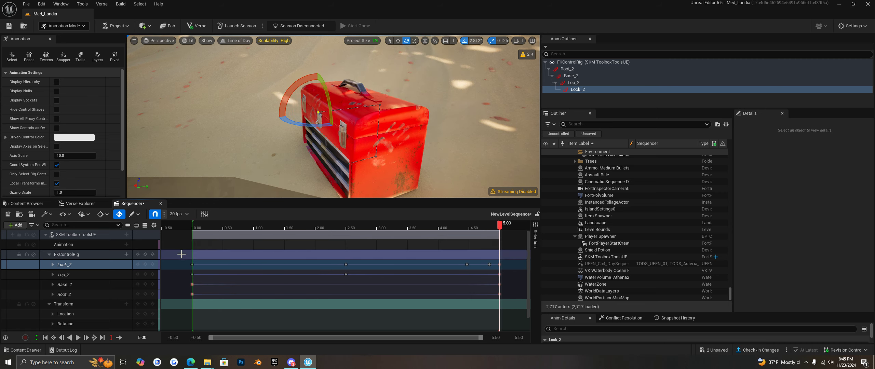
left_click(7, 214)
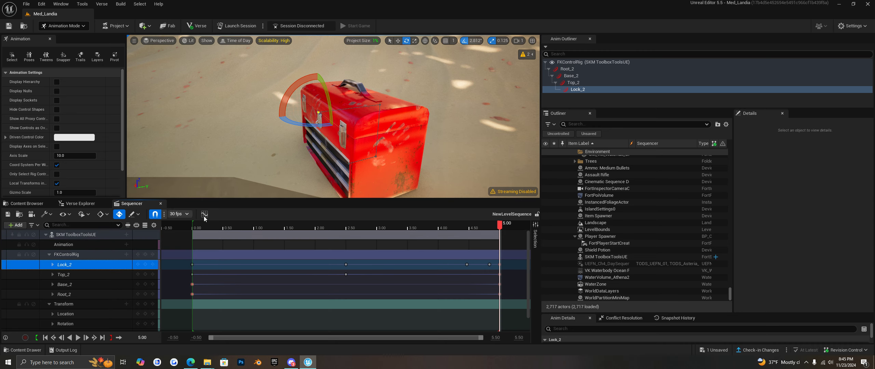
Bake the SKM ToolboxToolsUE track to SK_Toolbox_Sequence2 in the Toolbox folder and export it.
right_click(82, 235)
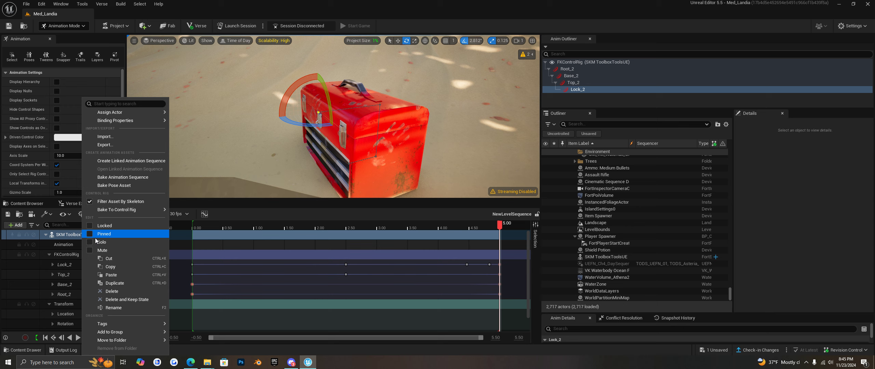
left_click(121, 176)
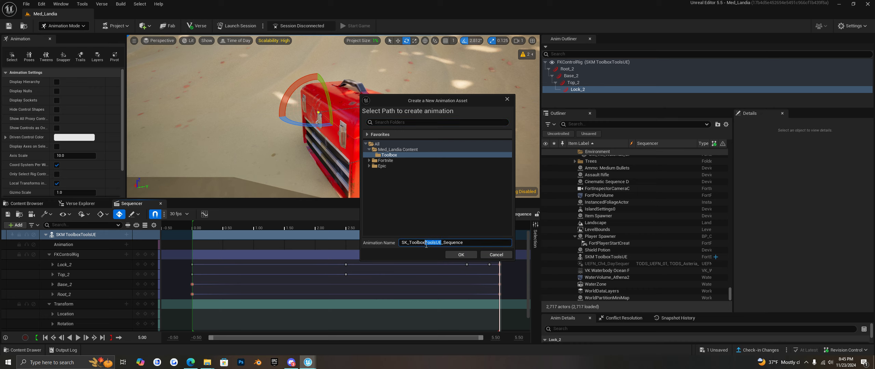
left_click(457, 255)
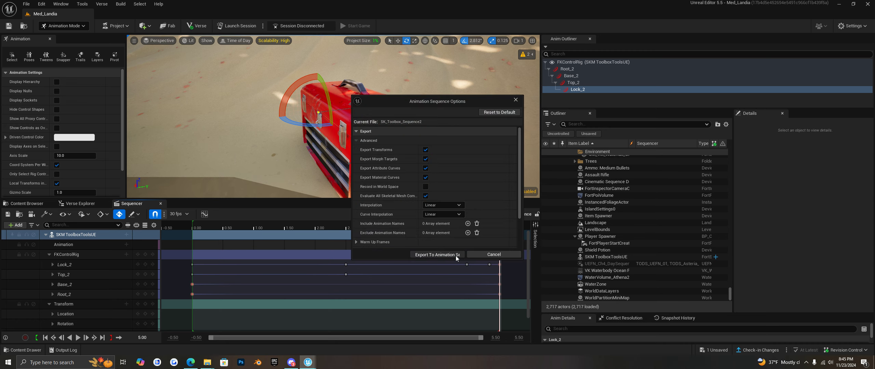
left_click(456, 257)
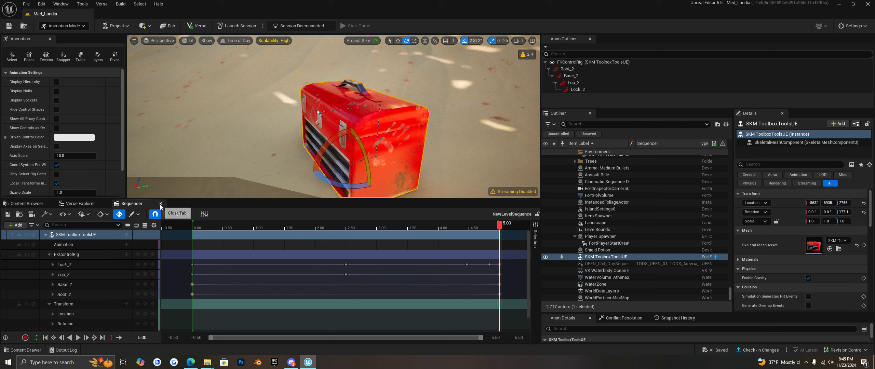
left_click(160, 204)
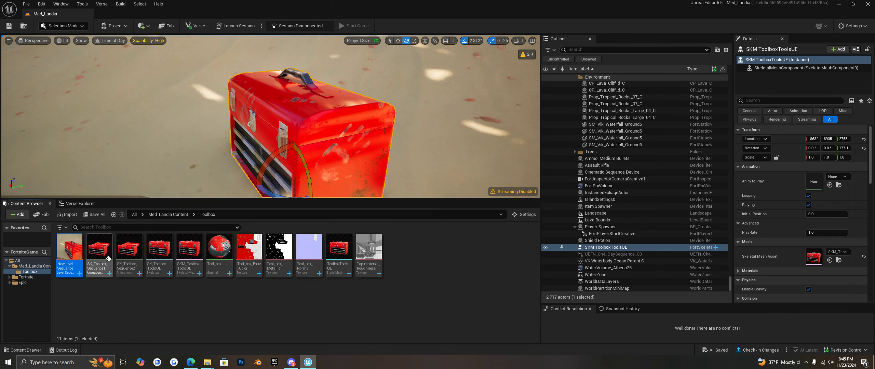
double_click(130, 252)
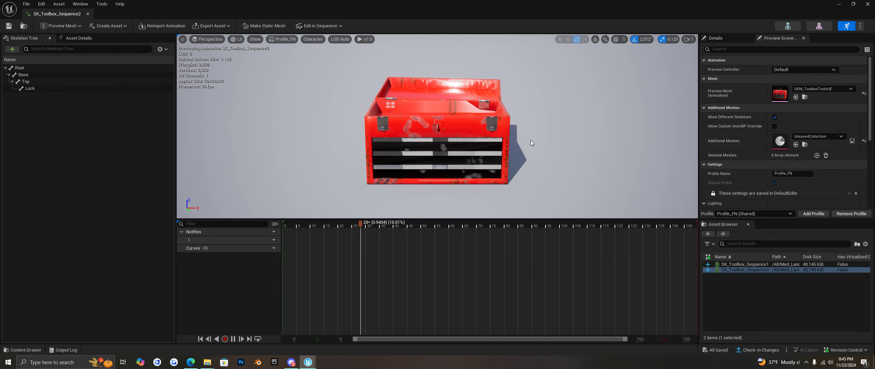
left_click(87, 14)
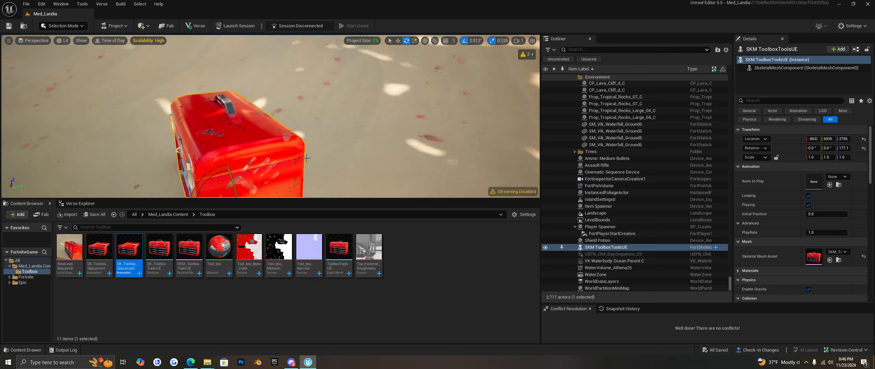
scroll(306, 158, "down", 4)
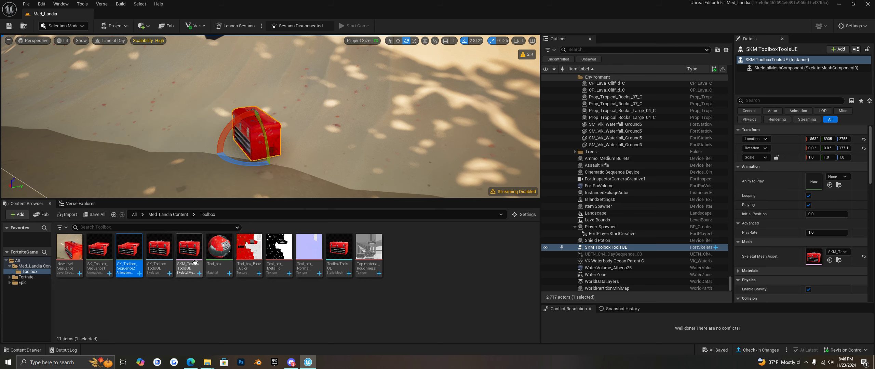
Create and assign a physics asset for SKM_ToolboxToolsUE with the default creation settings.
left_click(189, 247)
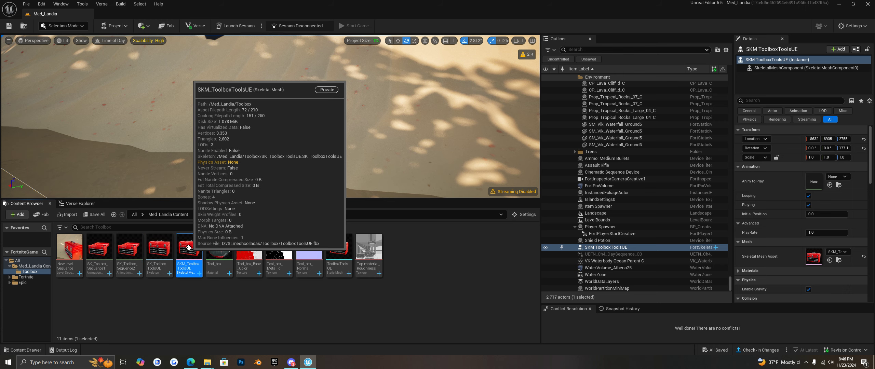
right_click(188, 247)
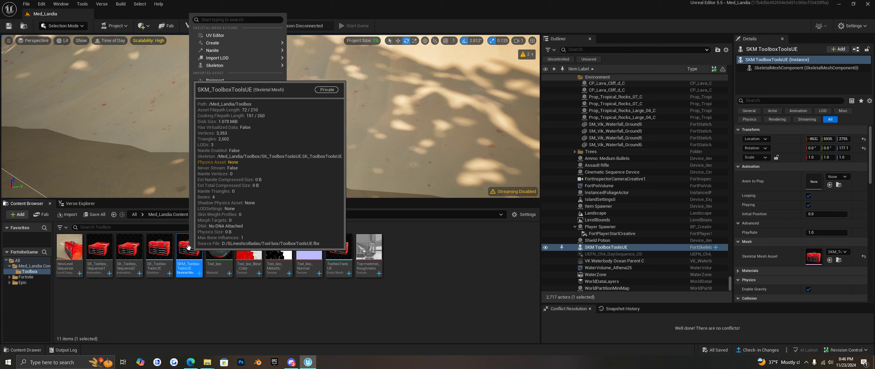
mouse_move(243, 42)
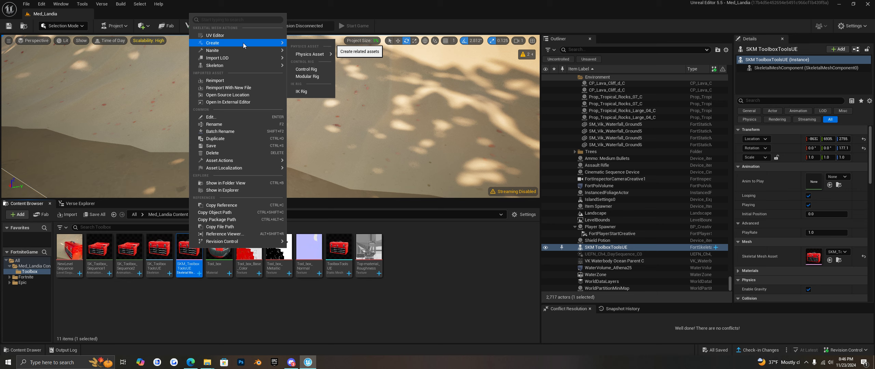
mouse_move(308, 56)
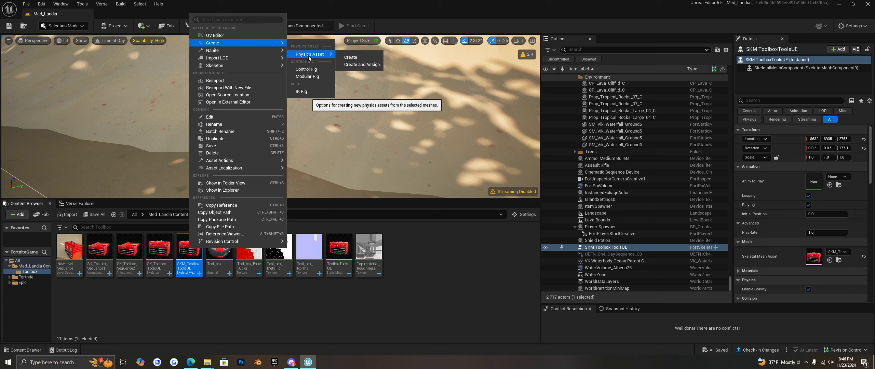
left_click(358, 67)
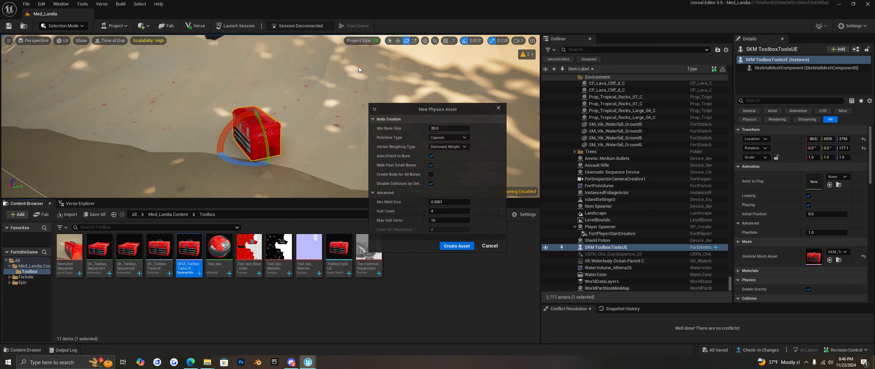
left_click(452, 248)
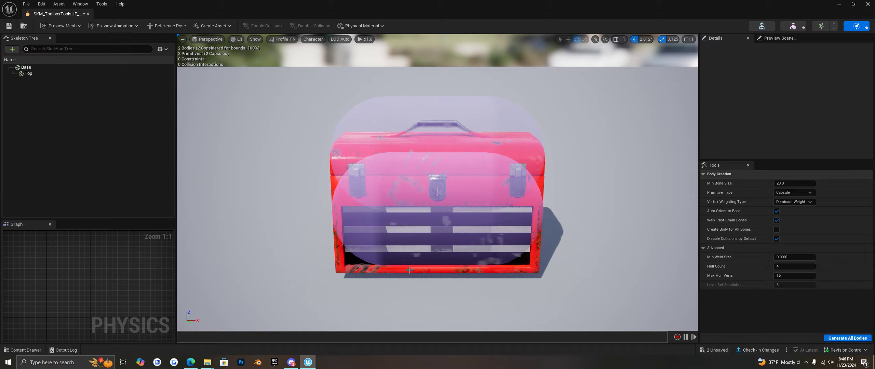
Switch the physics body primitive type to Box and regenerate all toolbox bodies.
left_click_drag(409, 270, 498, 302)
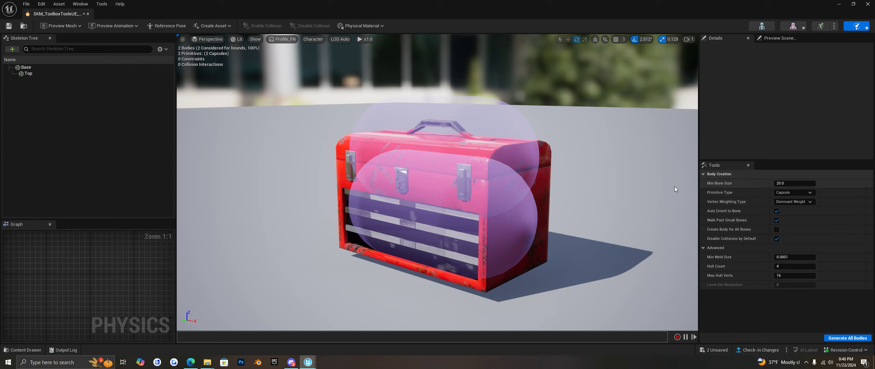
left_click(791, 192)
left_click(786, 199)
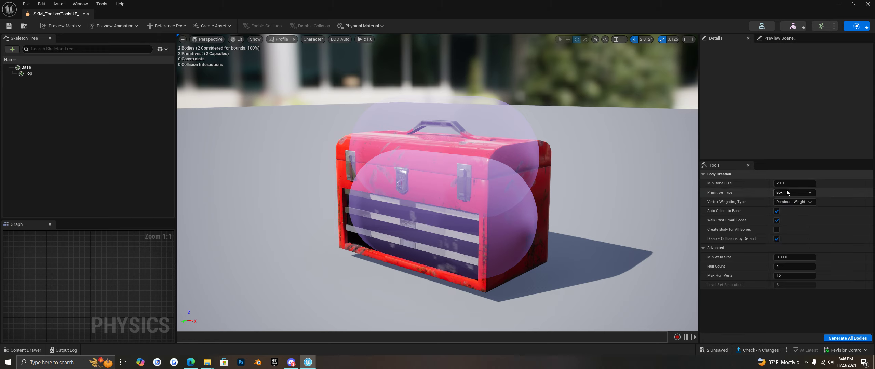
left_click(839, 338)
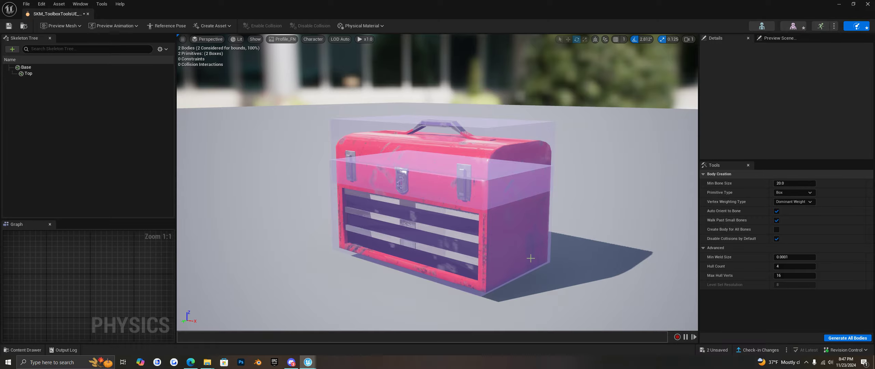
Inspect the two new box bodies from several angles, then close the physics asset.
left_click_drag(572, 250, 588, 232)
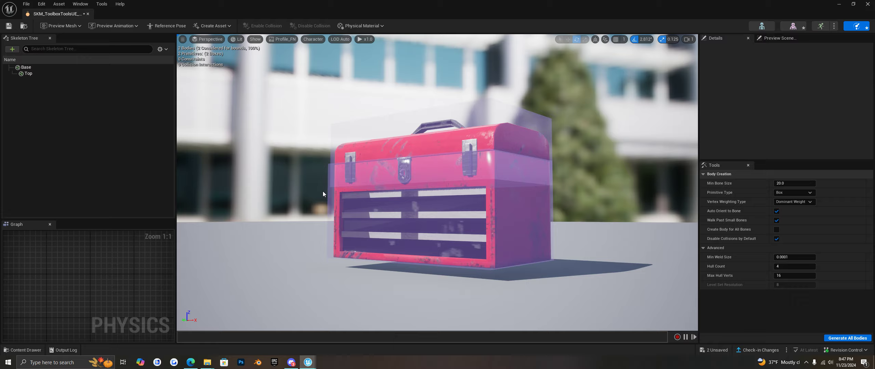
left_click_drag(566, 181, 543, 176)
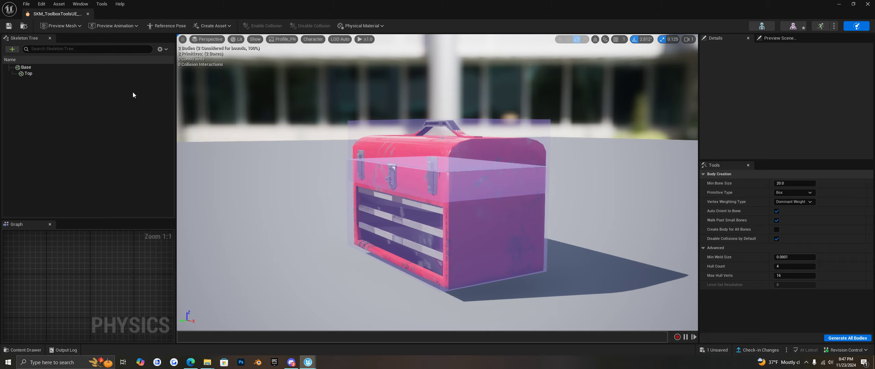
left_click(88, 14)
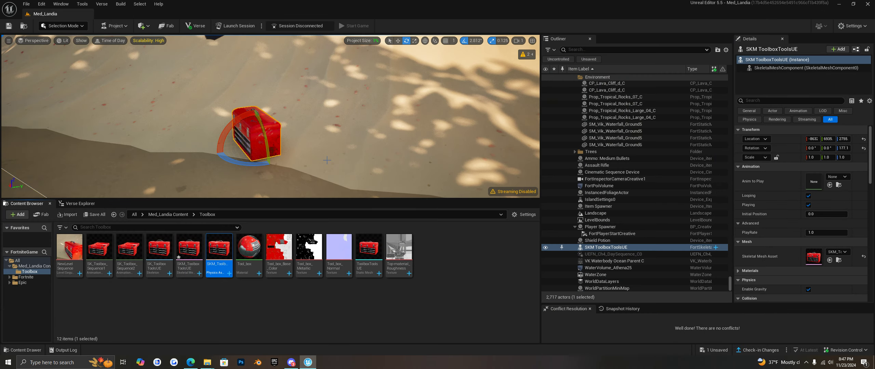
Confirm SKM_ToolboxToolsUE uses SKM_ToolboxToolsUE_Physics as its Physics Asset, then save and close the mesh.
right_click_drag(351, 169, 385, 168)
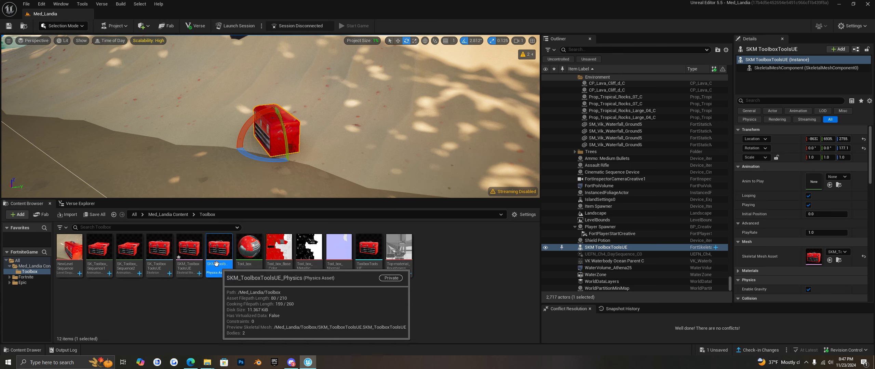
left_click(189, 253)
double_click(189, 254)
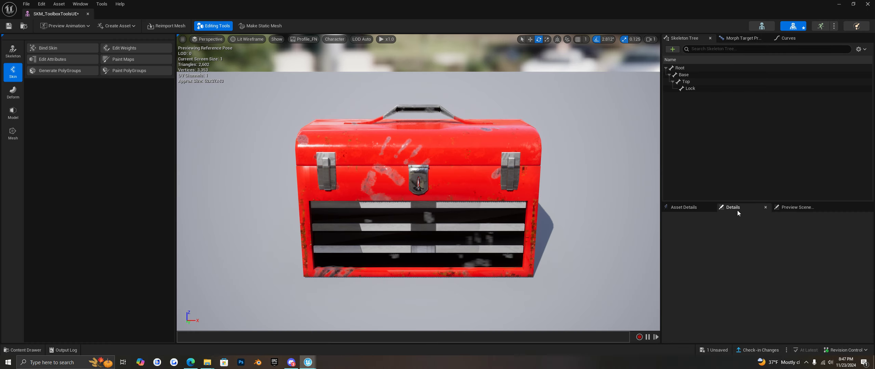
left_click(691, 209)
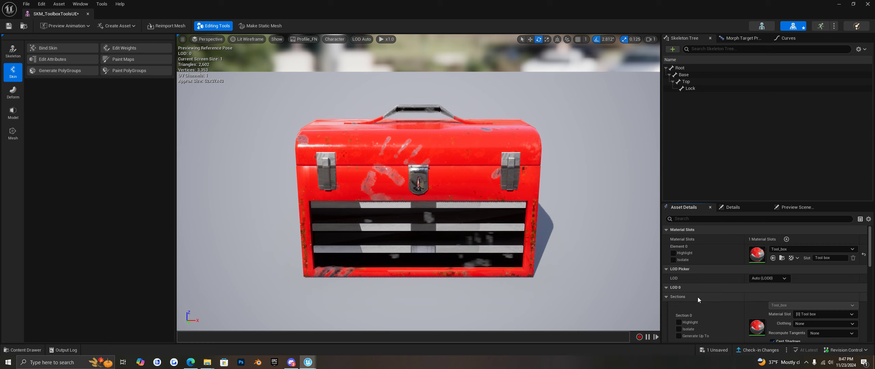
scroll(698, 298, "down", 10)
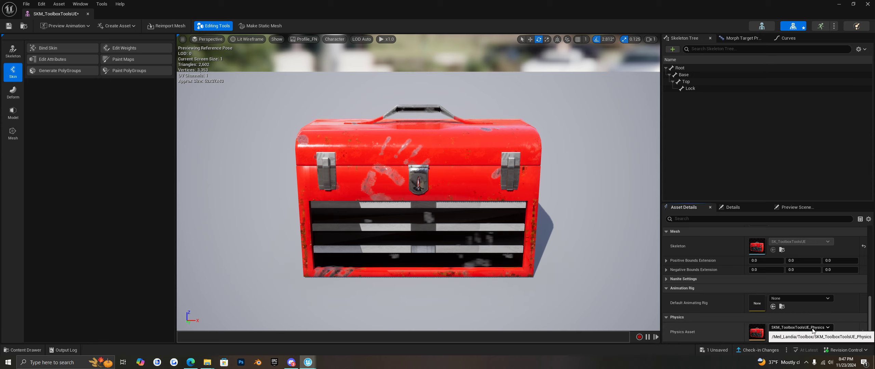
left_click(9, 25)
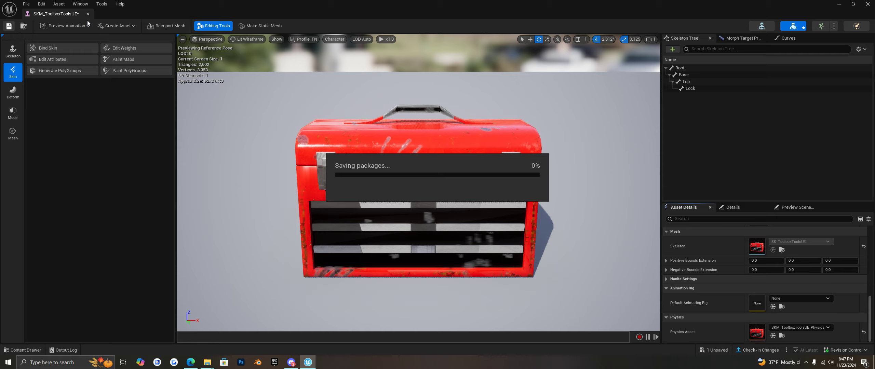
left_click(87, 13)
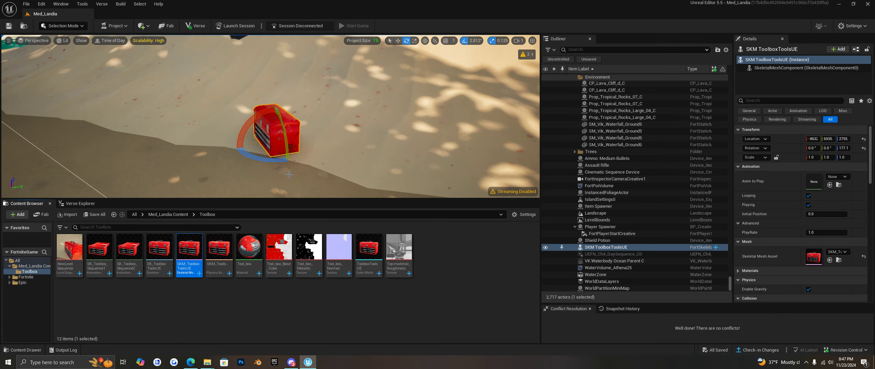
Set the placed toolbox's Anim to Play to SK_Toolbox_Sequence1 in the Details panel.
left_click_drag(288, 174, 253, 175, "alt")
scroll(285, 174, "up", 2)
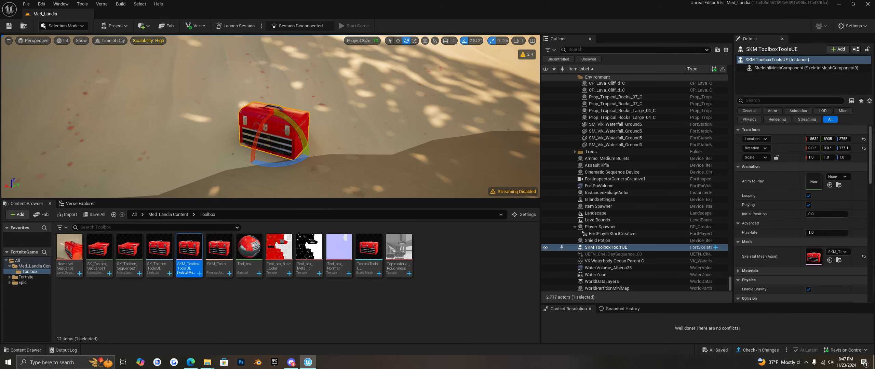
scroll(289, 170, "up", 4)
left_click_drag(386, 141, 386, 140, "alt")
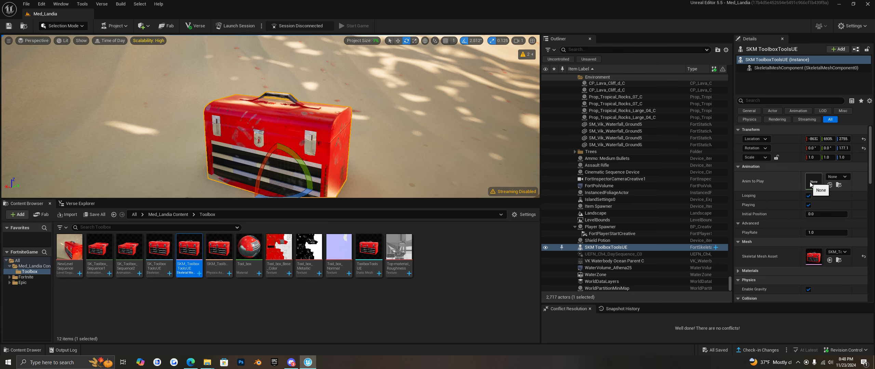
left_click(837, 177)
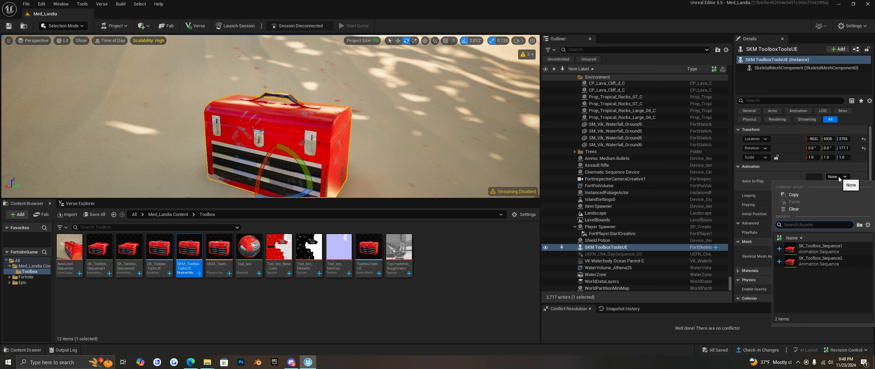
left_click(814, 247)
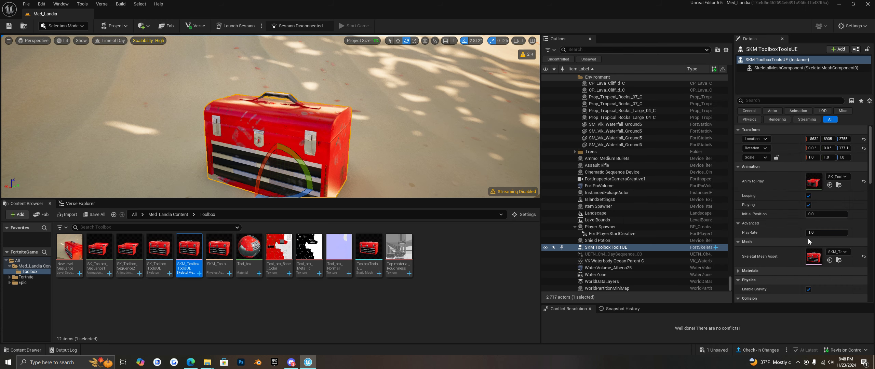